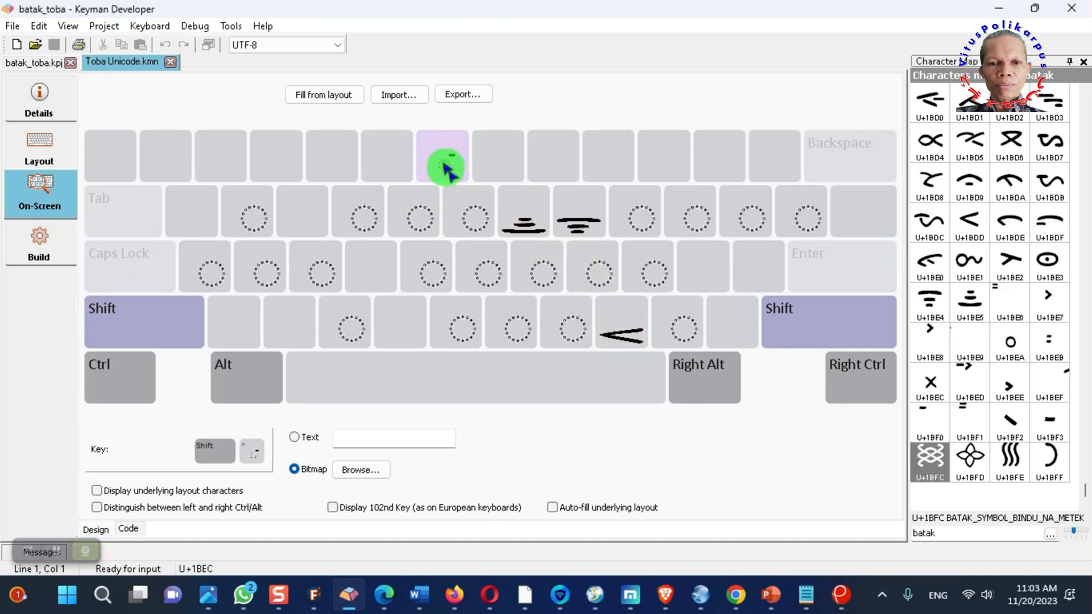
- Compare the unshifted and Shift layers of the Toba Unicode on-screen keyboard design to see which Batak characters each key holds
left_click(153, 322)
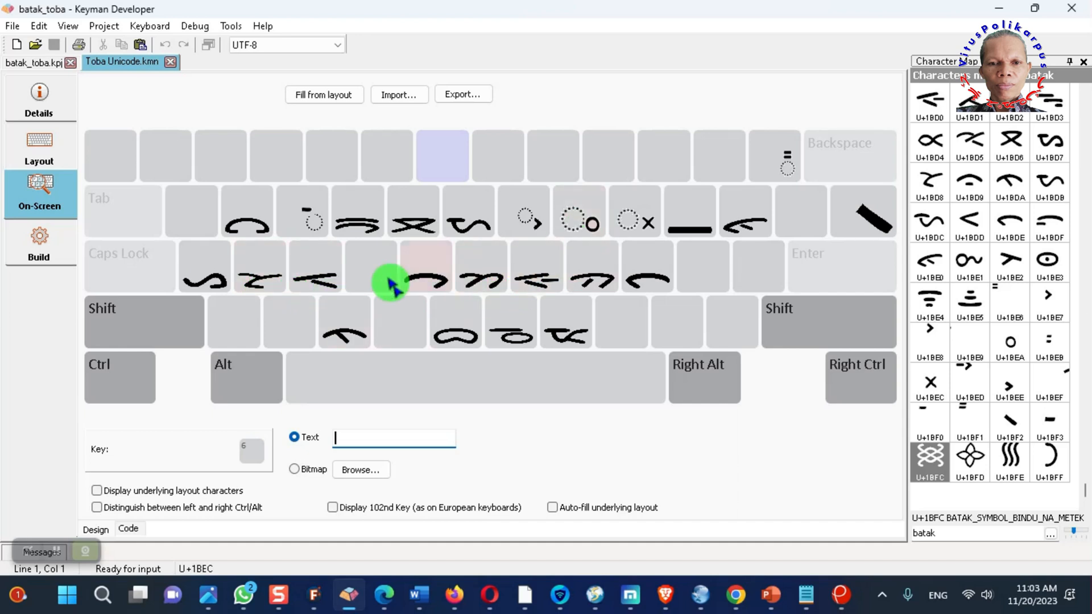
left_click(161, 322)
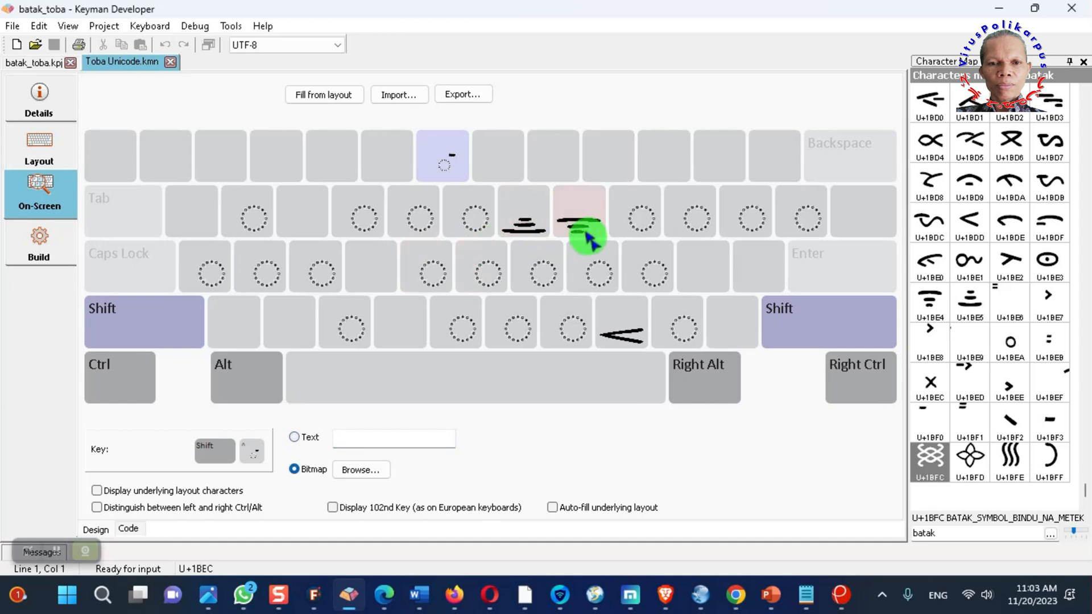
left_click(146, 323)
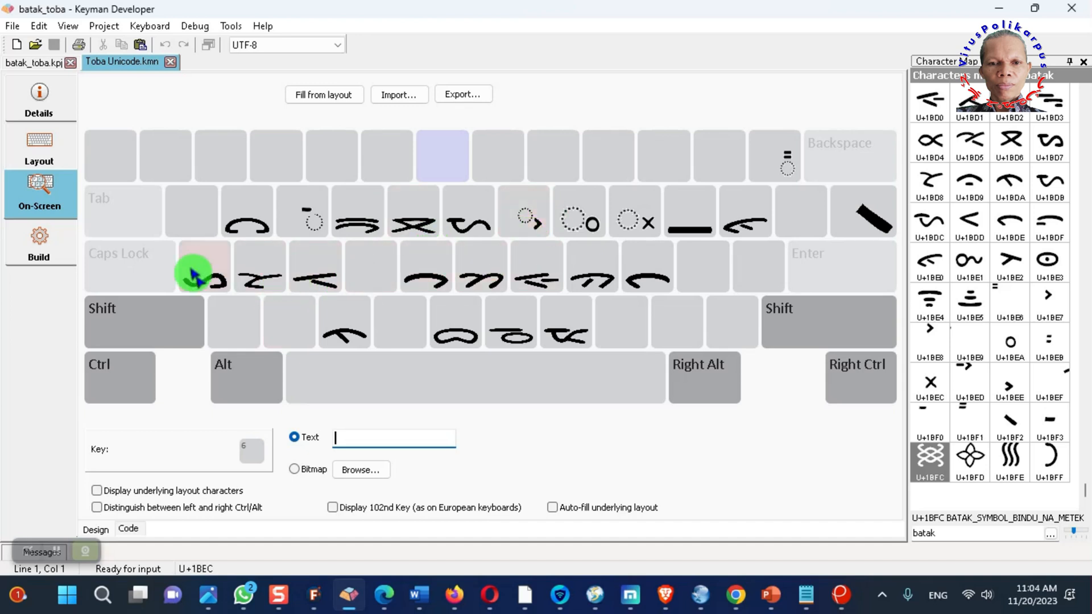
left_click(140, 319)
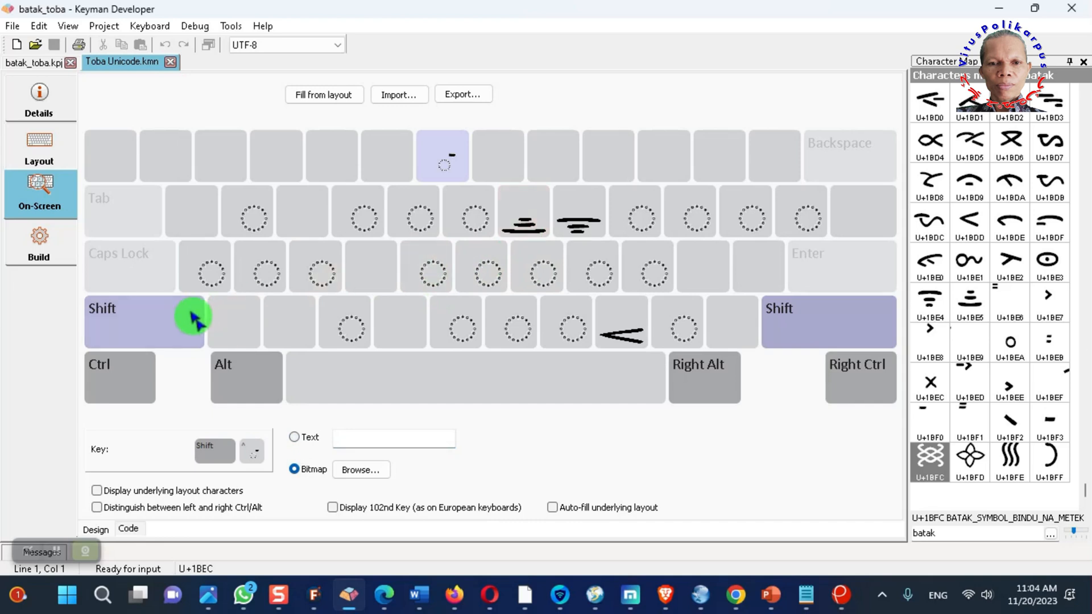
left_click(161, 317)
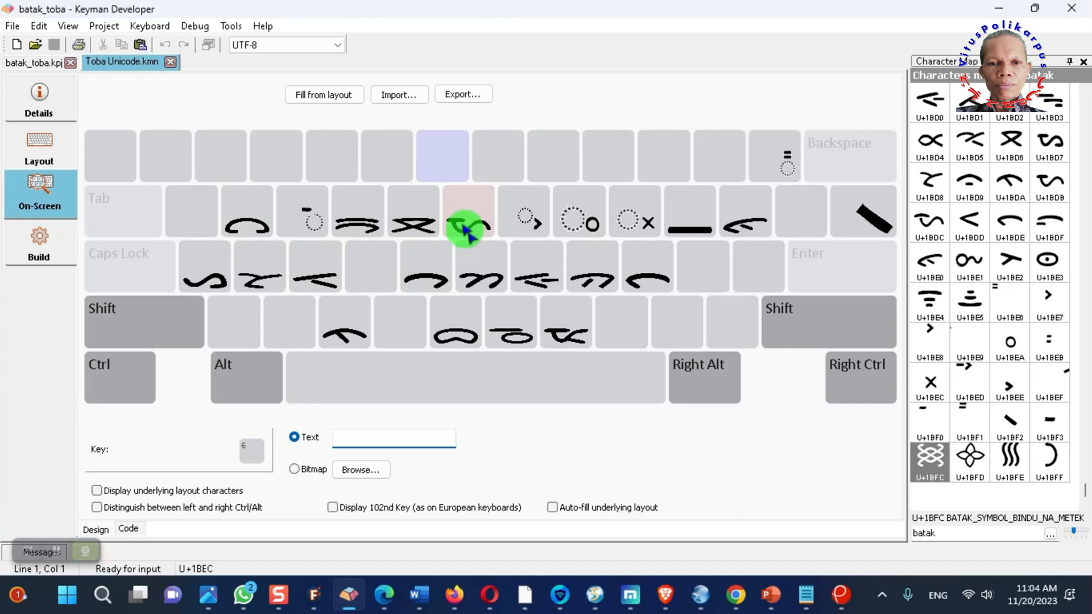
left_click(158, 324)
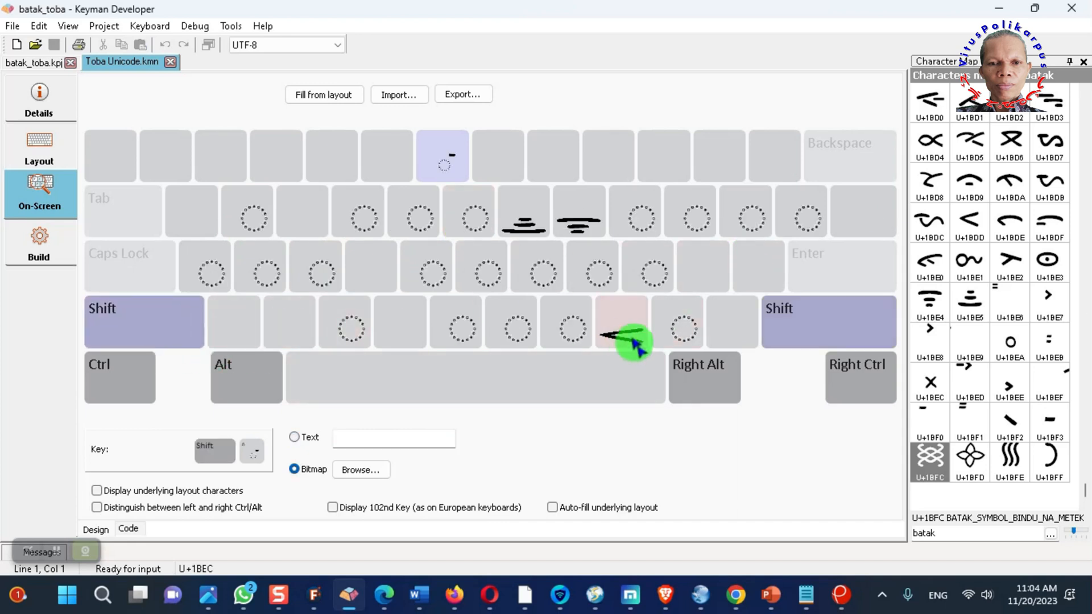
left_click(152, 323)
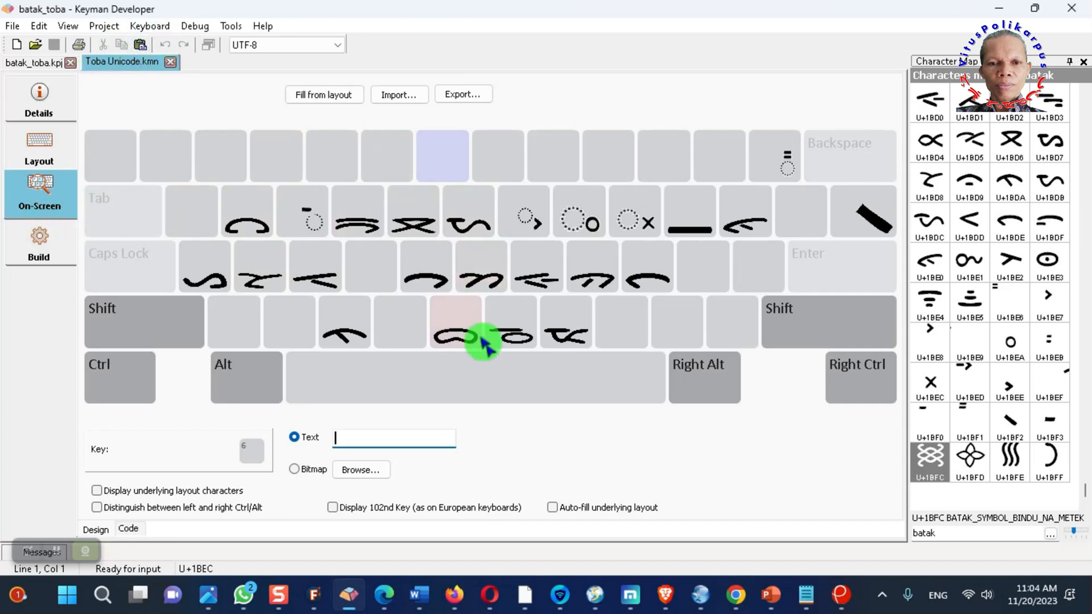
- Launch Keyman from the pinned Sosial Media app group and start its keyboard service
left_click(66, 604)
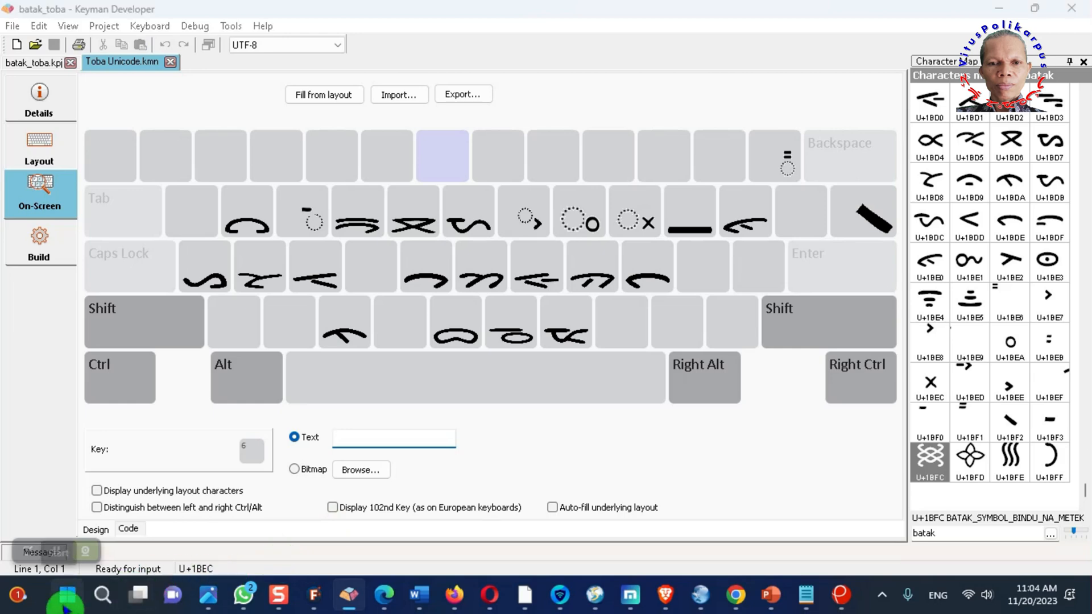
left_click(359, 168)
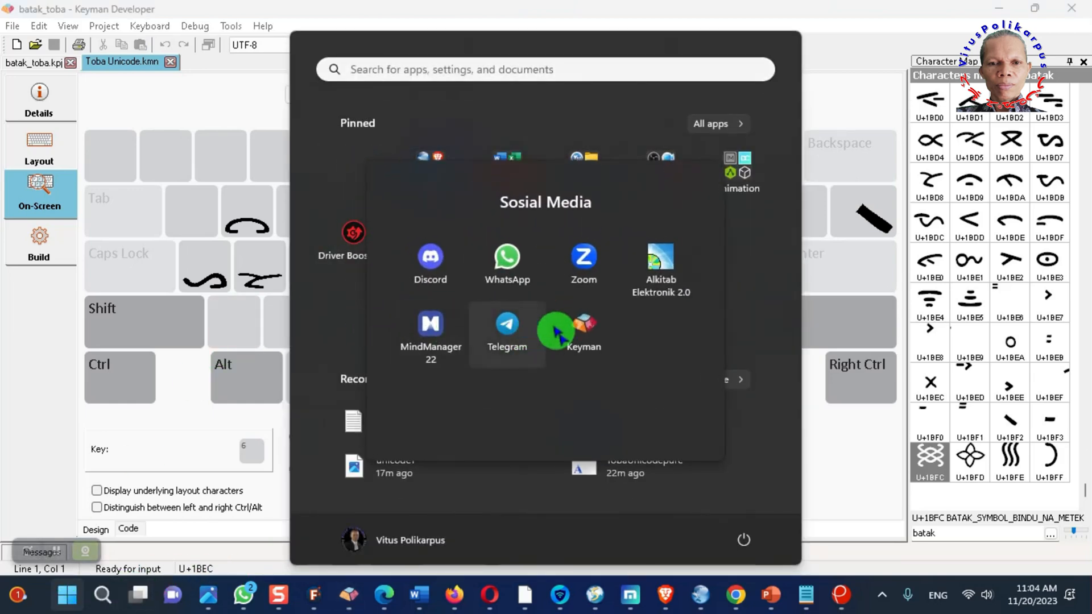
left_click(592, 339)
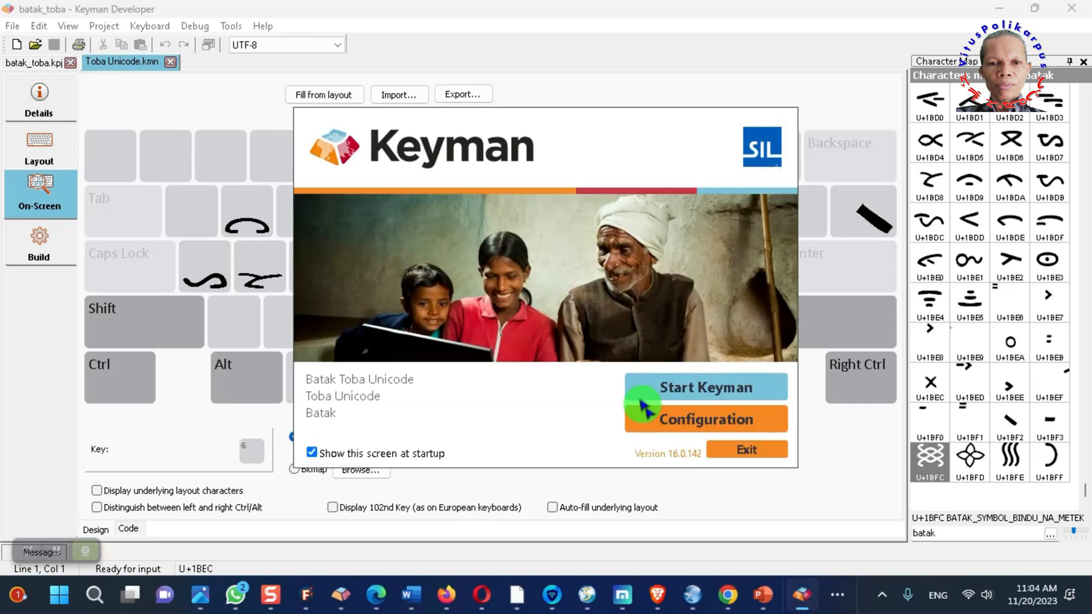
left_click(658, 391)
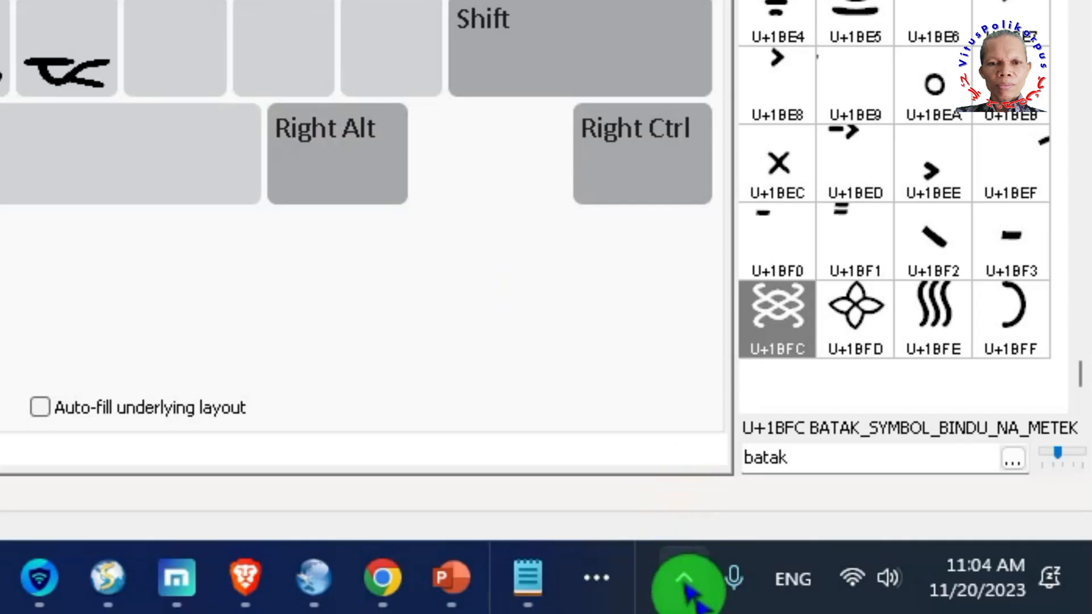
- Show Keyman's on-screen keyboard from its system tray menu
left_click(685, 580)
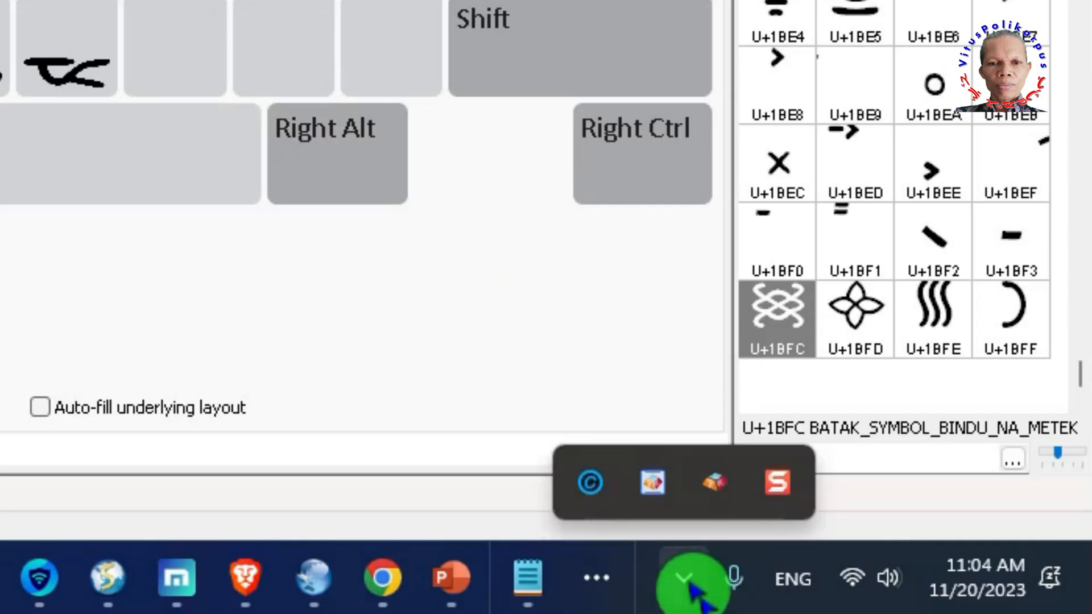
left_click(718, 495)
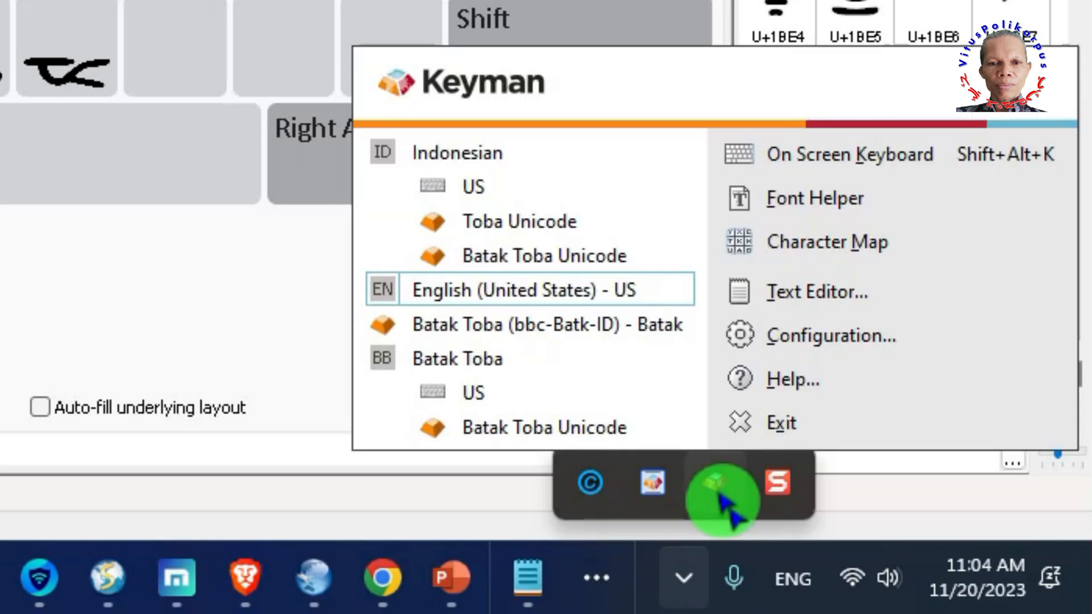
left_click(804, 153)
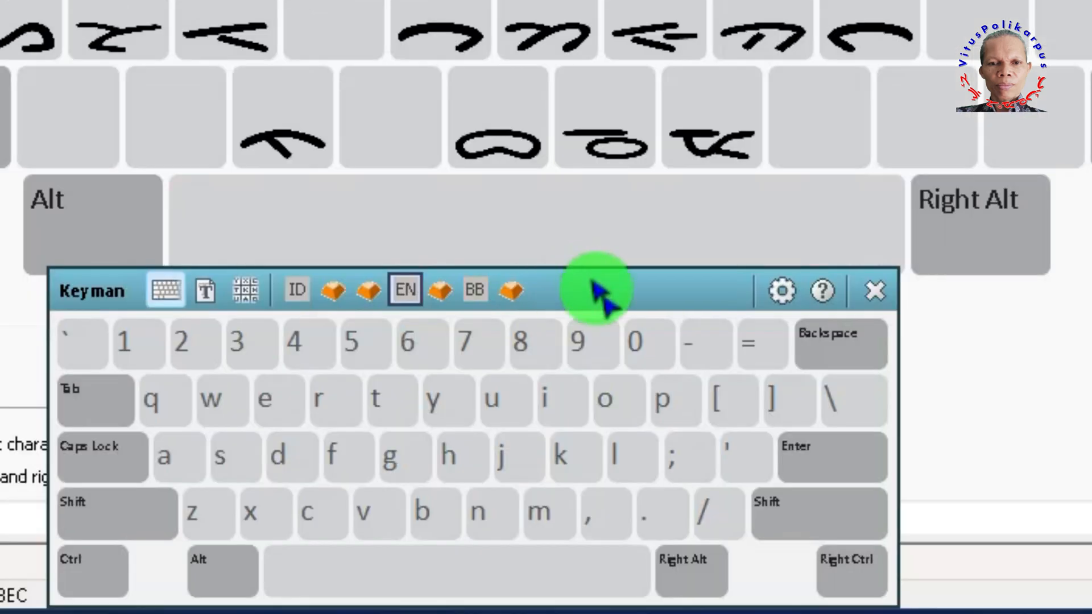
- Reposition the Keyman keyboard window and switch its layout to Indonesian - Toba Unicode
left_click_drag(598, 292, 638, 175)
left_click(493, 228)
left_click(366, 176)
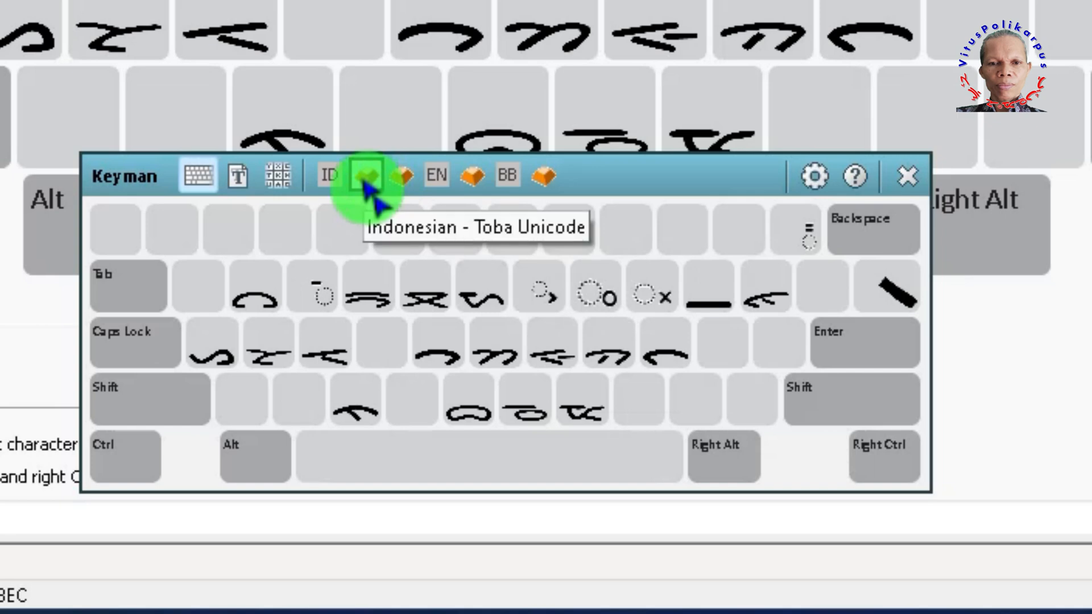
left_click(367, 176)
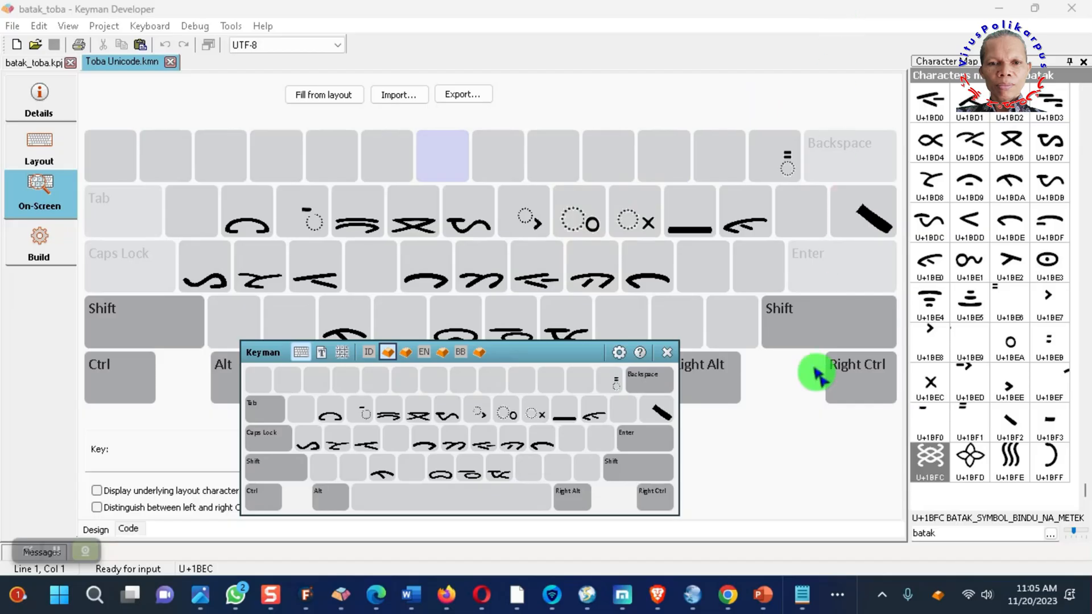
- Switch to Word, clear the existing Batak text from the document and enter a first Batak letter with the on-screen keyboard
left_click(412, 604)
left_click(529, 385)
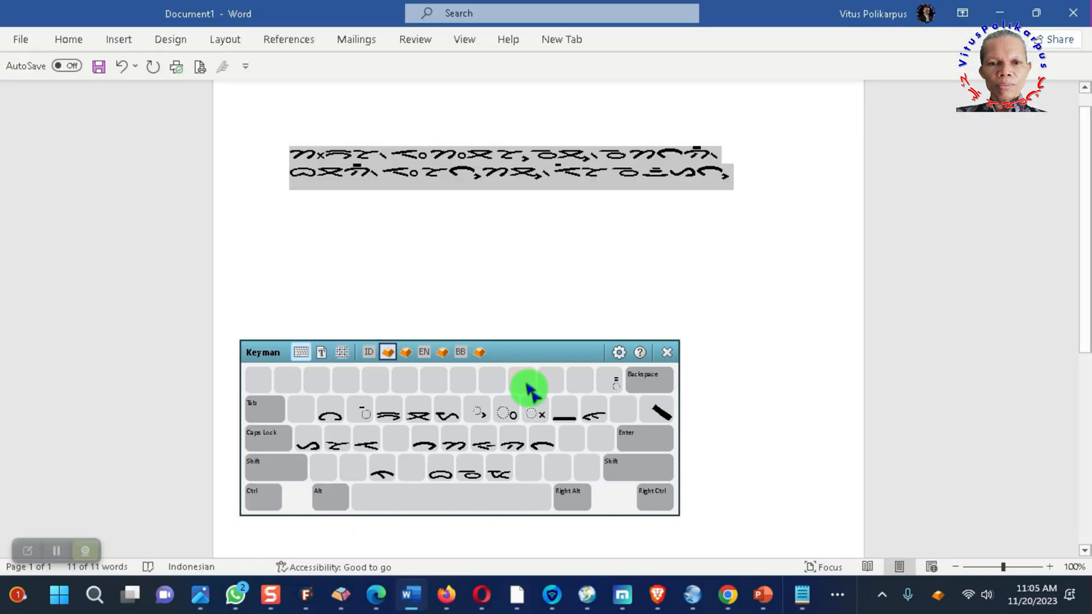
left_click(575, 218)
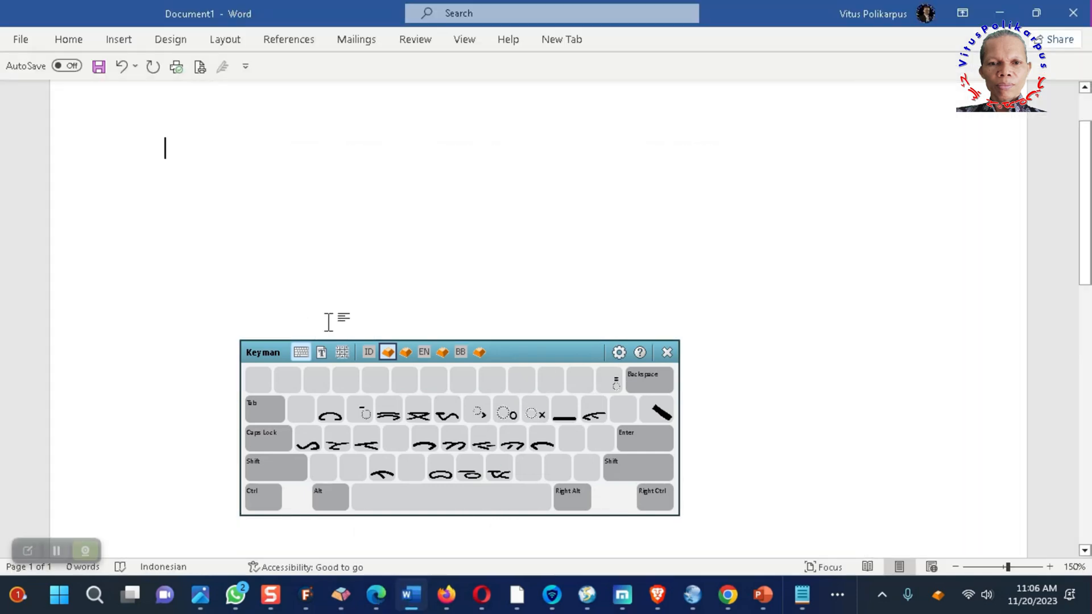
left_click(541, 444)
left_click(400, 465)
left_click(453, 459)
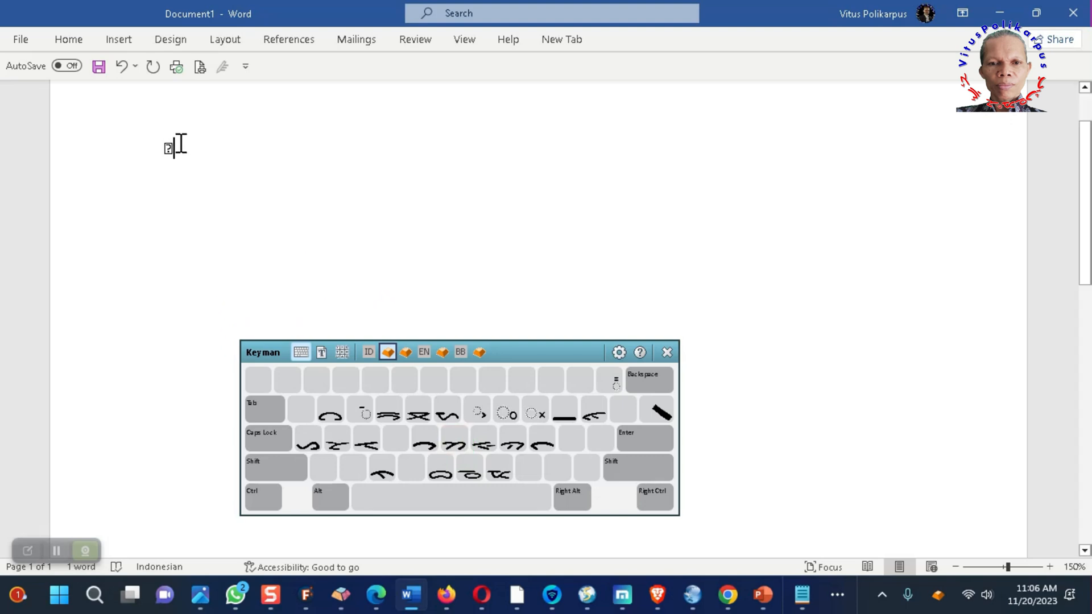
- Format the entered Batak letter in the Tobaunicode font at size 14
left_click(63, 40)
left_click(220, 69)
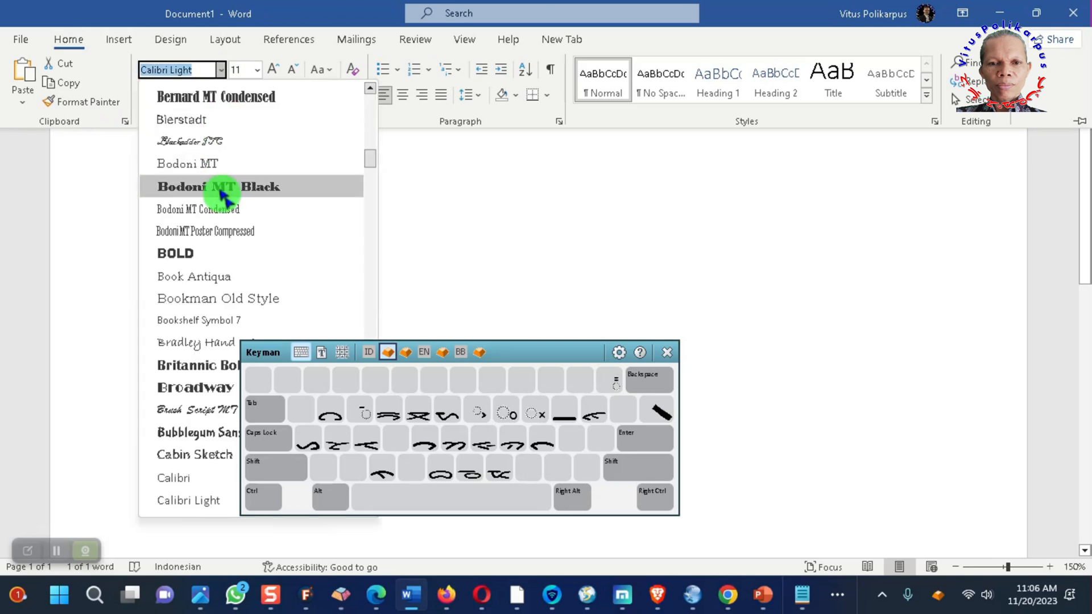
scroll(233, 234, "down", 20)
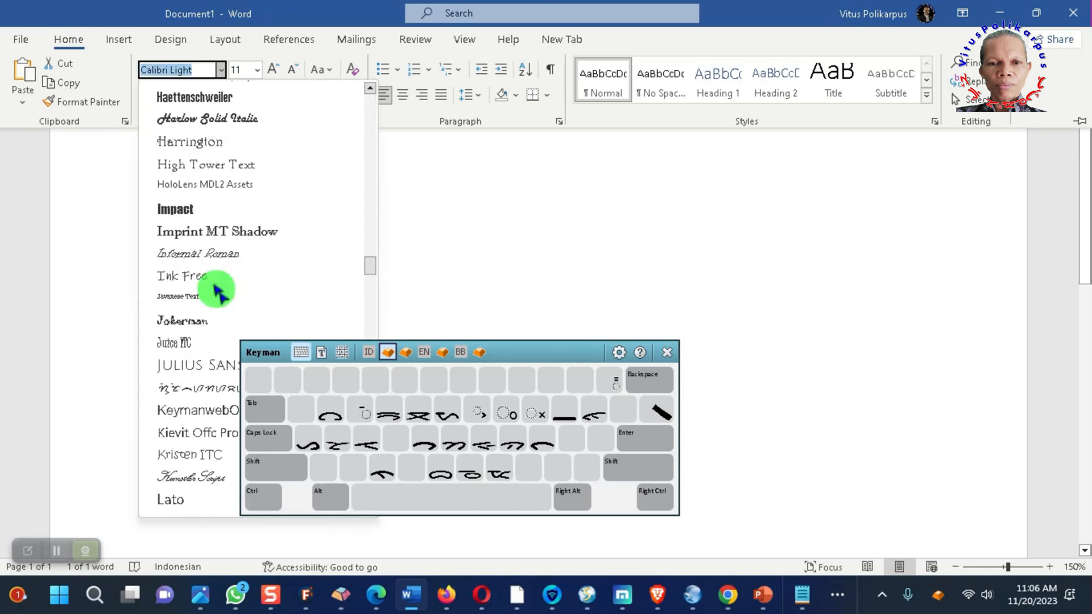
scroll(219, 292, "down", 20)
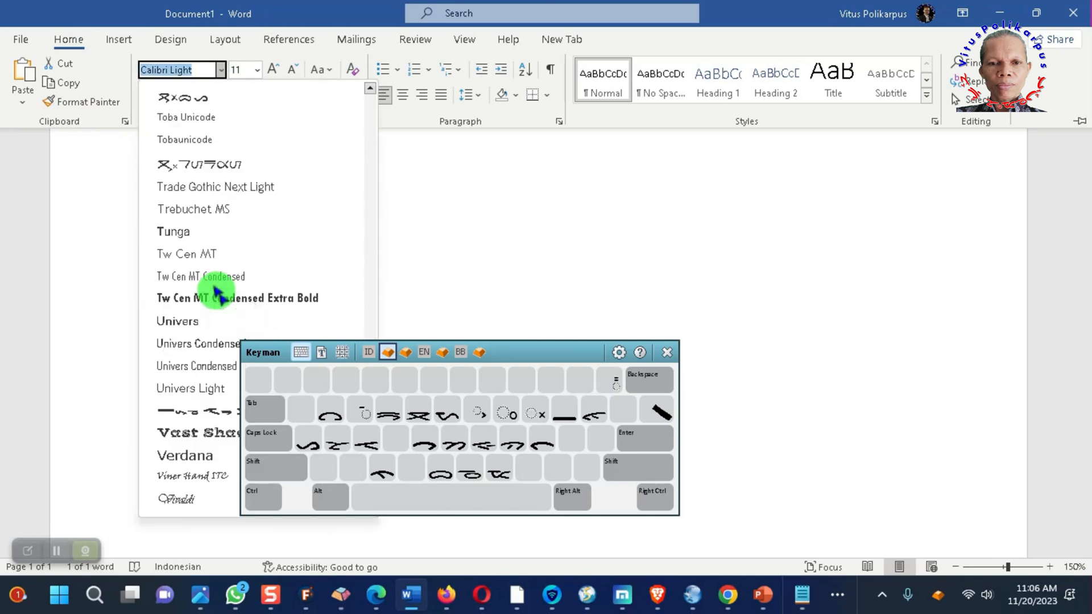
scroll(259, 282, "up", 4)
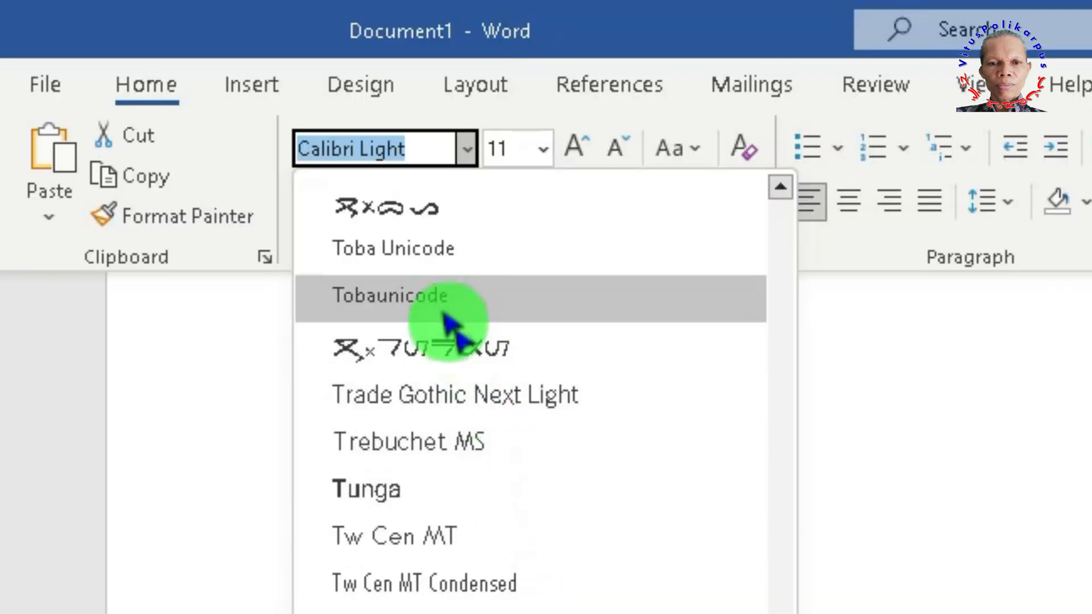
left_click(479, 310)
left_click(543, 149)
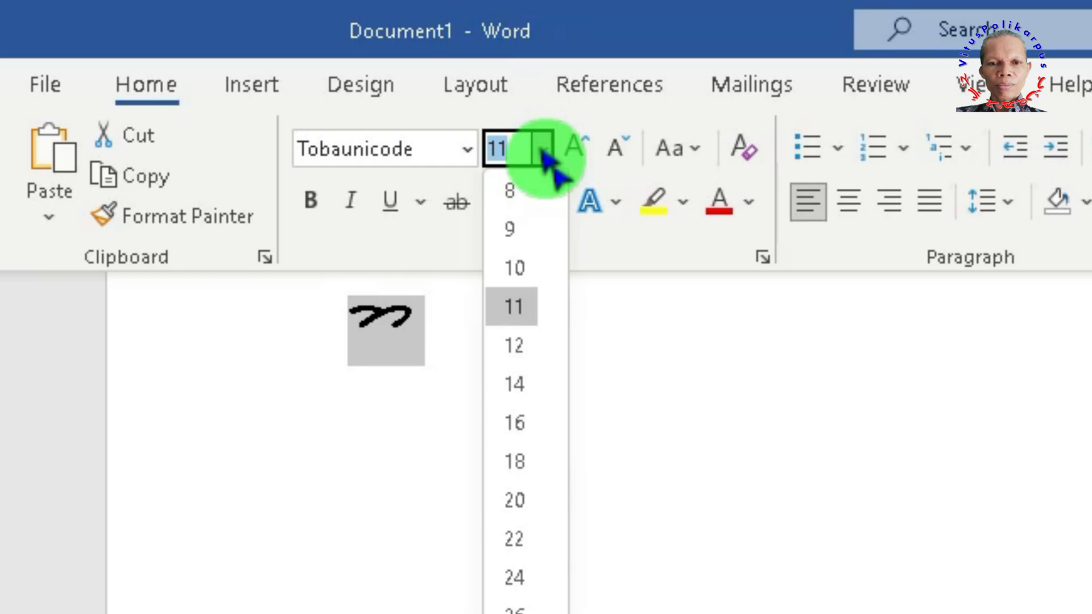
left_click(532, 393)
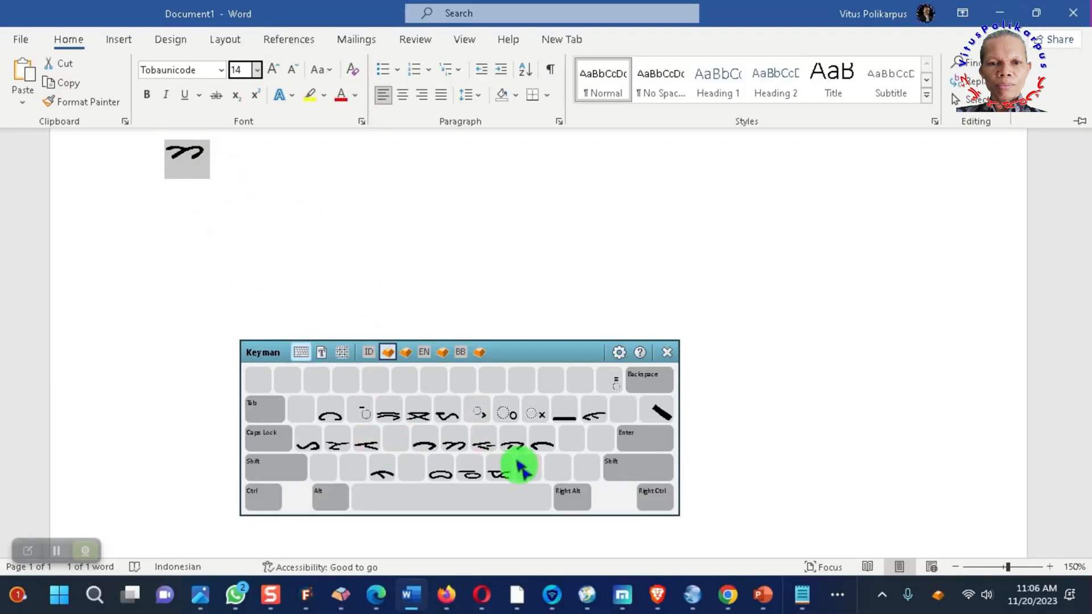
- Complete the first line of Batak text after the opening letter, using the on-screen keyboard
key("Left")
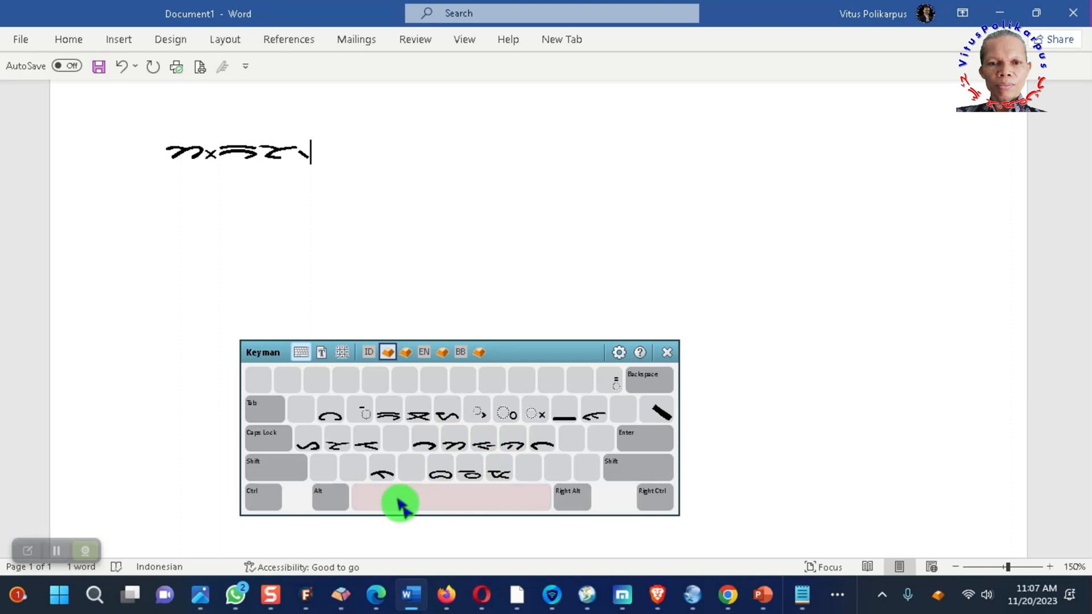
left_click(399, 502)
left_click(455, 448)
left_click(482, 420)
left_click(666, 412)
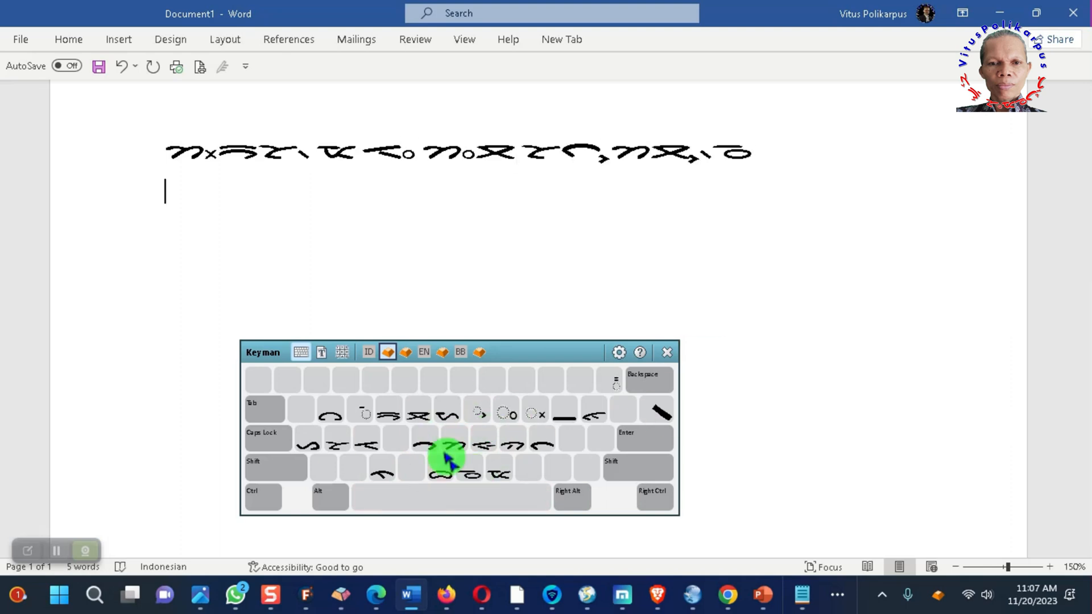
- Apply the Batak font to the start of the second line
left_click_drag(164, 191, 210, 192)
left_click(68, 39)
left_click(220, 70)
left_click(215, 272)
left_click(216, 273)
- Enter the second line of Batak text with the on-screen keyboard and start a new line
left_click(506, 442)
left_click(443, 478)
left_click(340, 450)
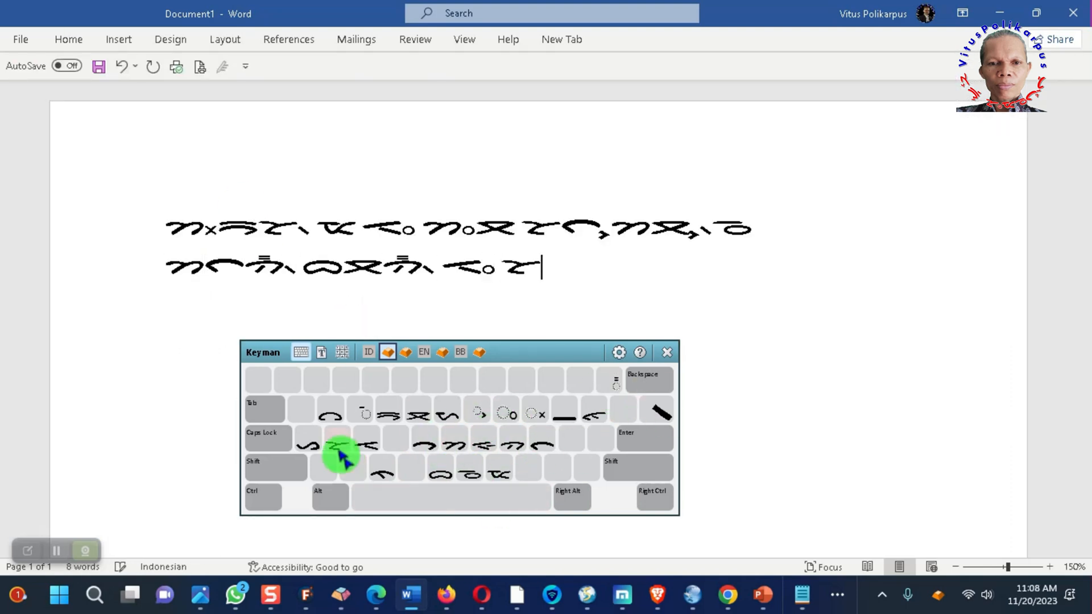
left_click(657, 411)
left_click(645, 439)
- Enter the third, shorter line of Batak text and begin another line below it
left_click(346, 447)
left_click(470, 470)
left_click(307, 439)
left_click(483, 421)
left_click(542, 441)
left_click(645, 439)
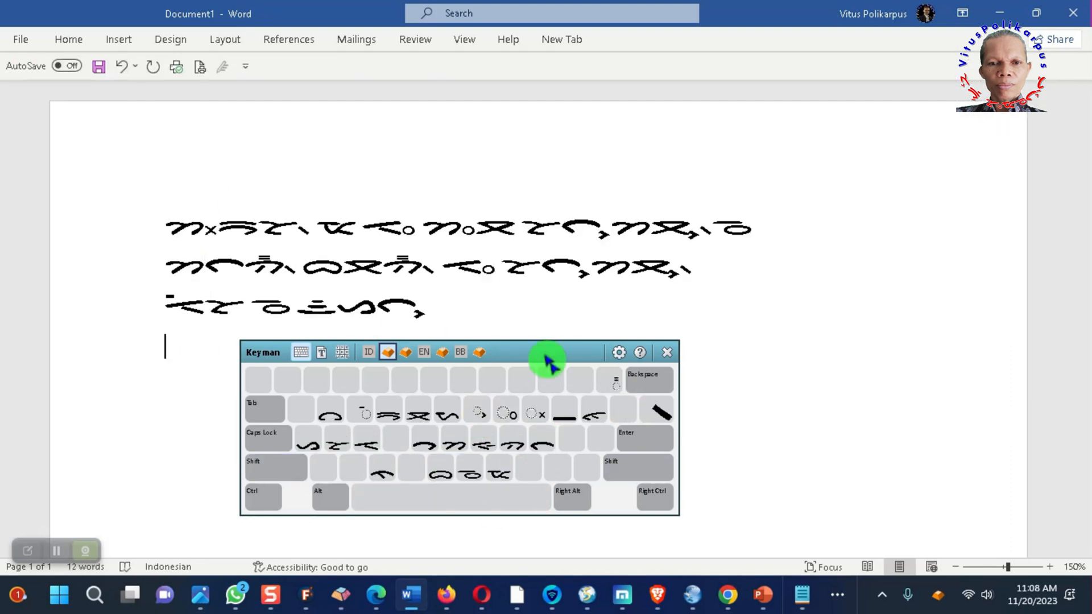
- Move the on-screen keyboard clear of the insertion point, then enter the fourth line of Batak text and begin the fifth
left_click_drag(548, 358, 798, 291)
left_click(557, 372)
left_click_drag(544, 398, 353, 126)
left_click(474, 188)
left_click(182, 219)
left_click(379, 192)
left_click(477, 194)
left_click(285, 249)
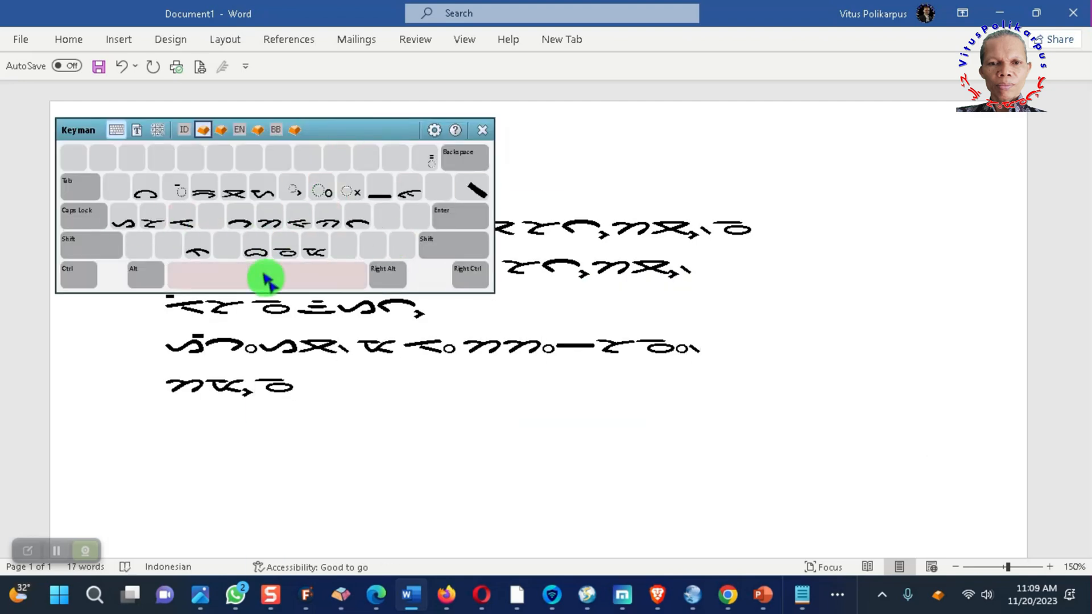
- Finish the fifth line of Batak text and enter the sixth line, closing it with the diagonal stroke sign
left_click(91, 244)
left_click(314, 248)
left_click(277, 254)
key("Return")
left_click(240, 217)
left_click(262, 278)
left_click(124, 218)
left_click(285, 247)
left_click(350, 189)
left_click(473, 190)
- Move the on-screen keyboard off the text and insert a missing four-letter Batak word with a closing stroke mid-way through the fourth line
left_click_drag(371, 130, 317, 15)
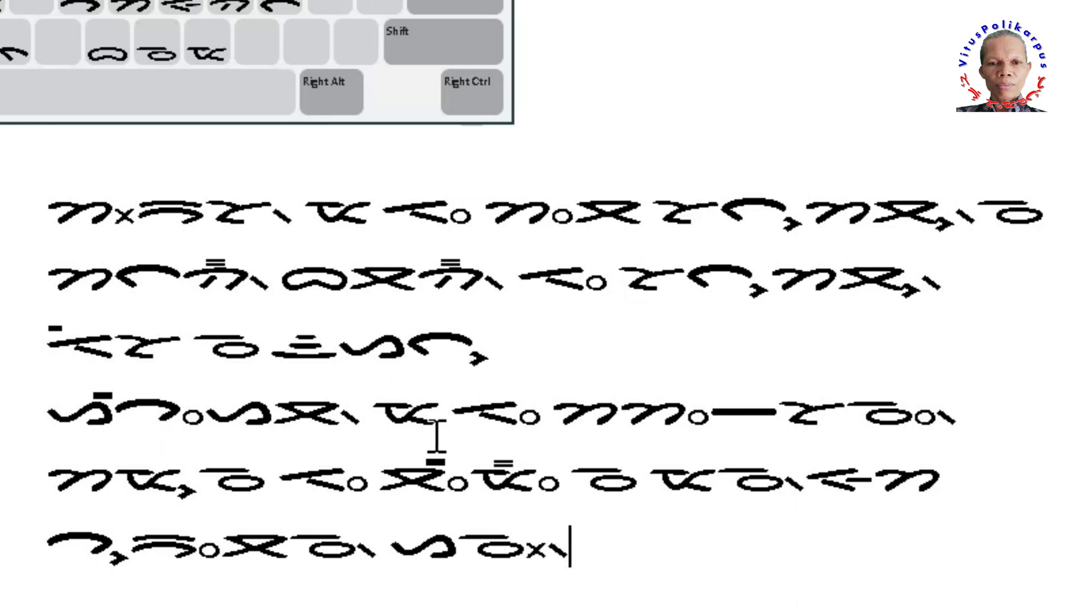
left_click(553, 414)
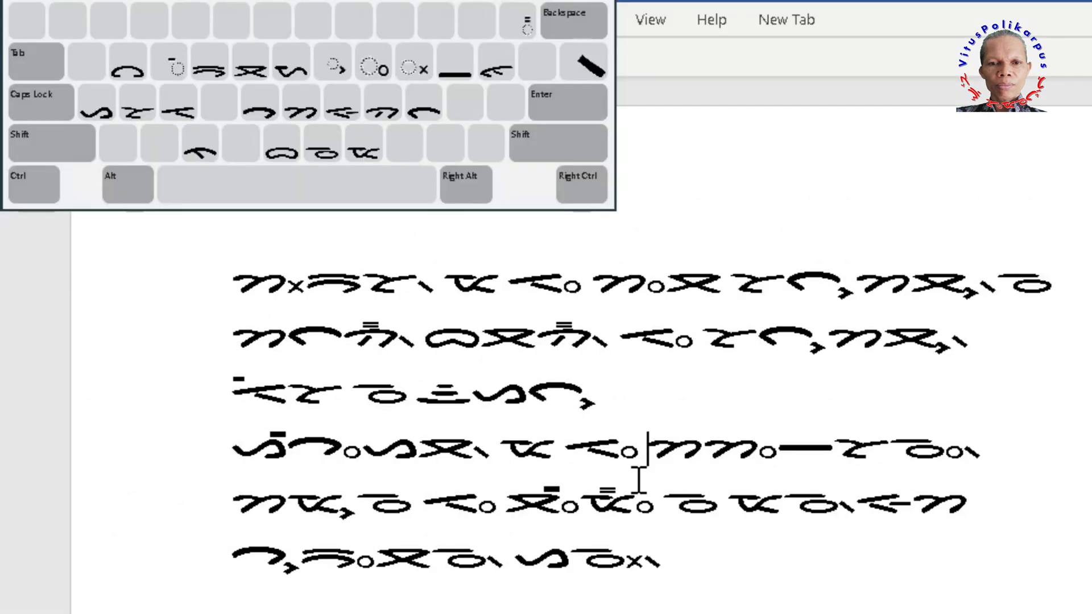
left_click(280, 155)
left_click(271, 110)
left_click(132, 108)
left_click(307, 154)
left_click(583, 67)
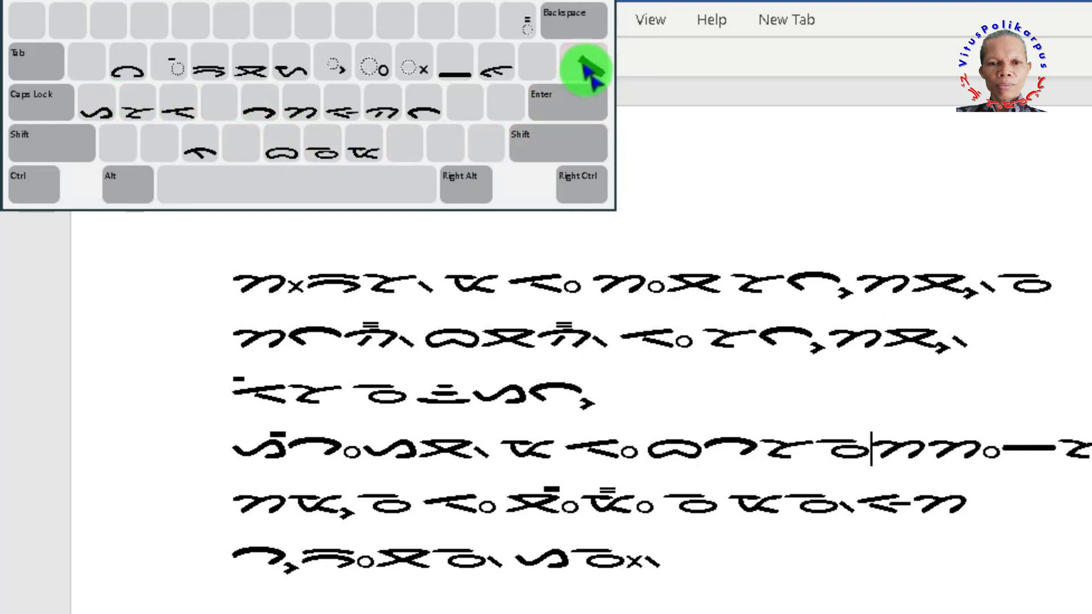
left_click(358, 154)
left_click(324, 182)
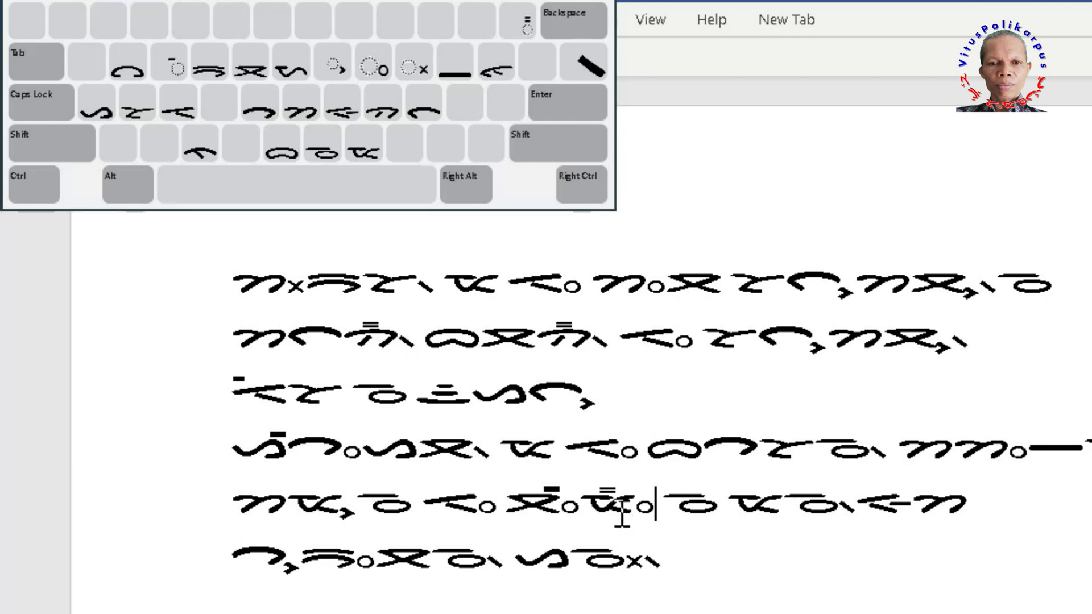
- Delete the small circle vowel sign before the word gap in the middle of the fifth line
key("BackSpace")
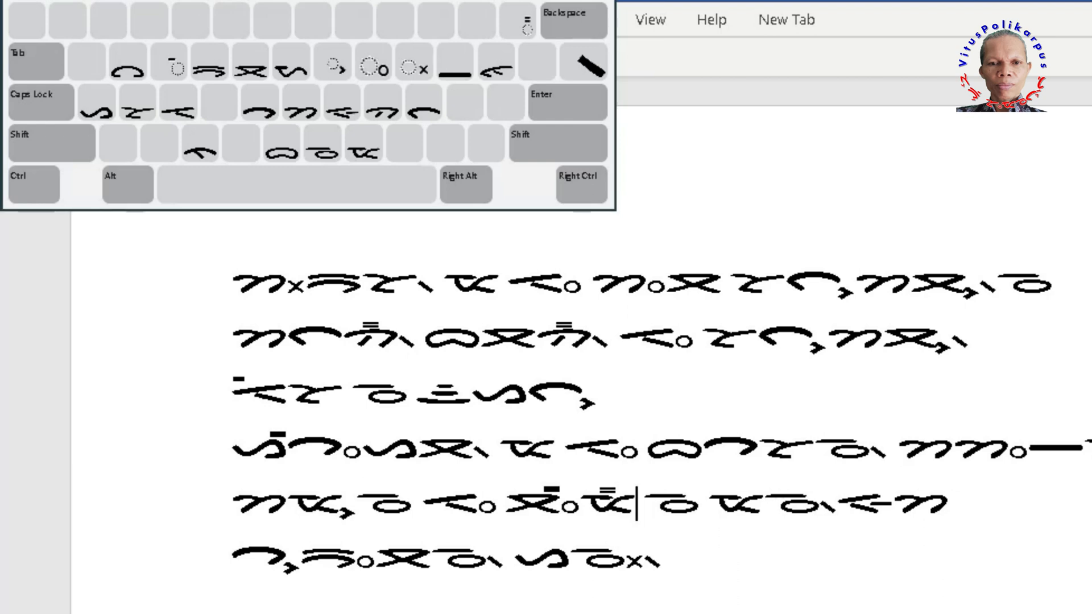
- Replace the wrong letter before the gap mid-way through the fifth line, keeping a stacked-bar mark above it, and add the small circle sign
key("BackSpace")
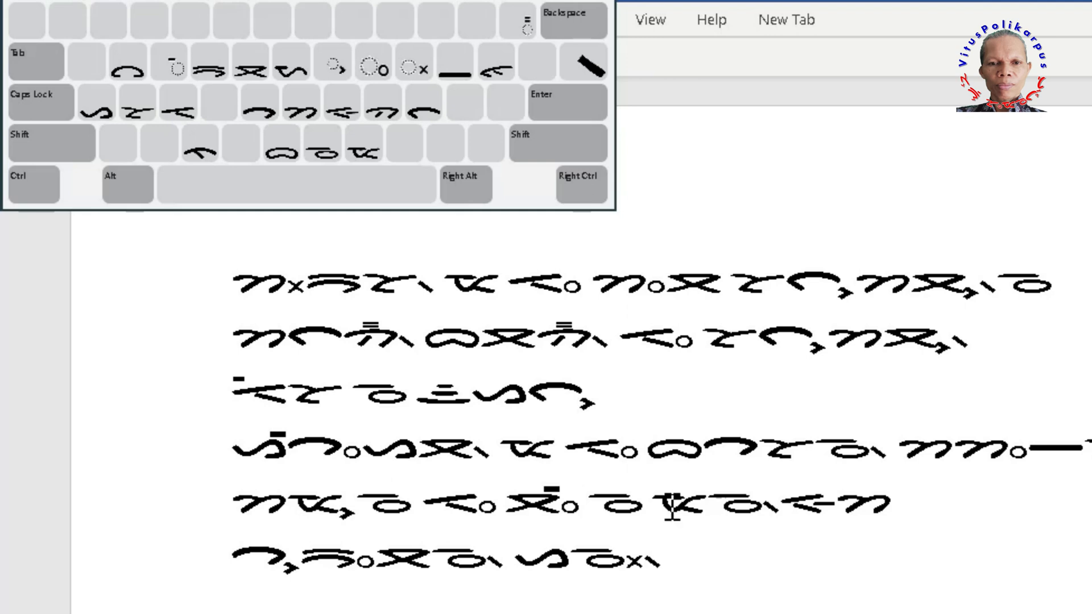
left_click(388, 119)
left_click(498, 76)
left_click(518, 24)
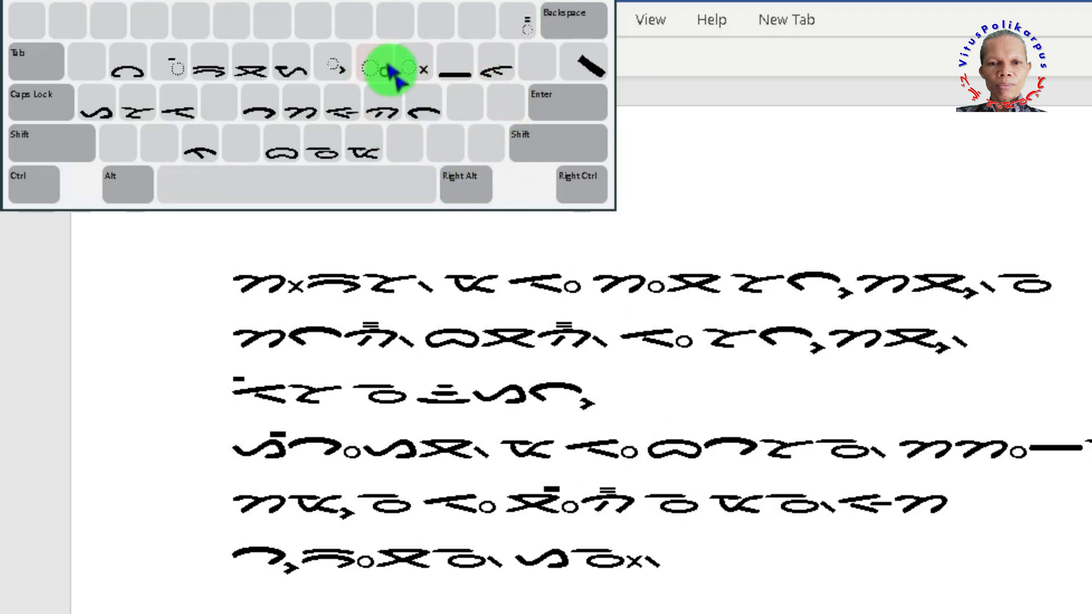
left_click(389, 69)
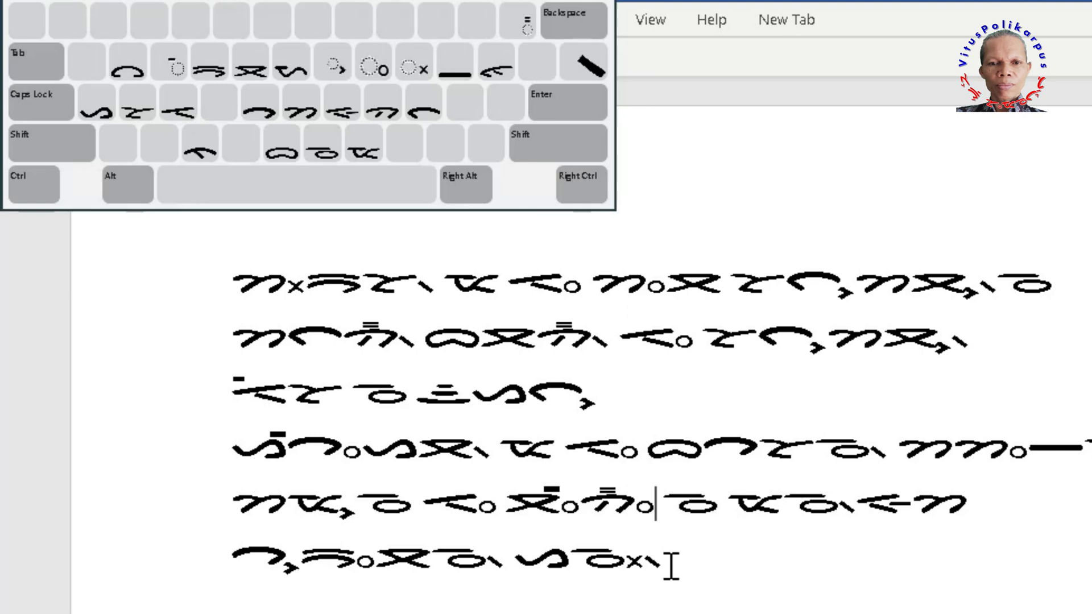
- Select and copy all six lines of Batak text in the document, and switch to WhatsApp
key("ctrl+a")
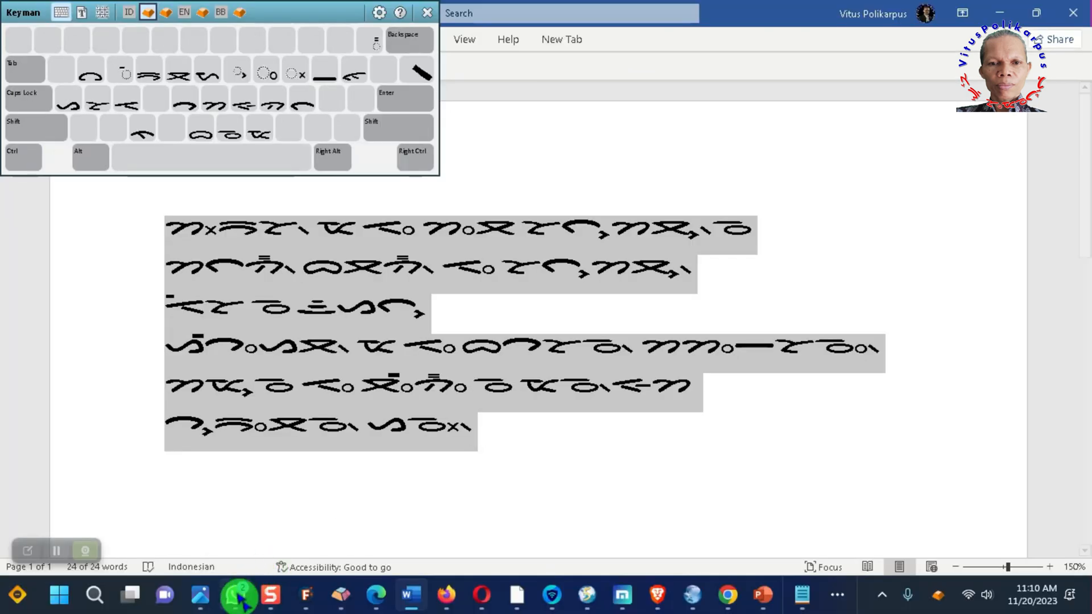
left_click(235, 595)
left_click(406, 483)
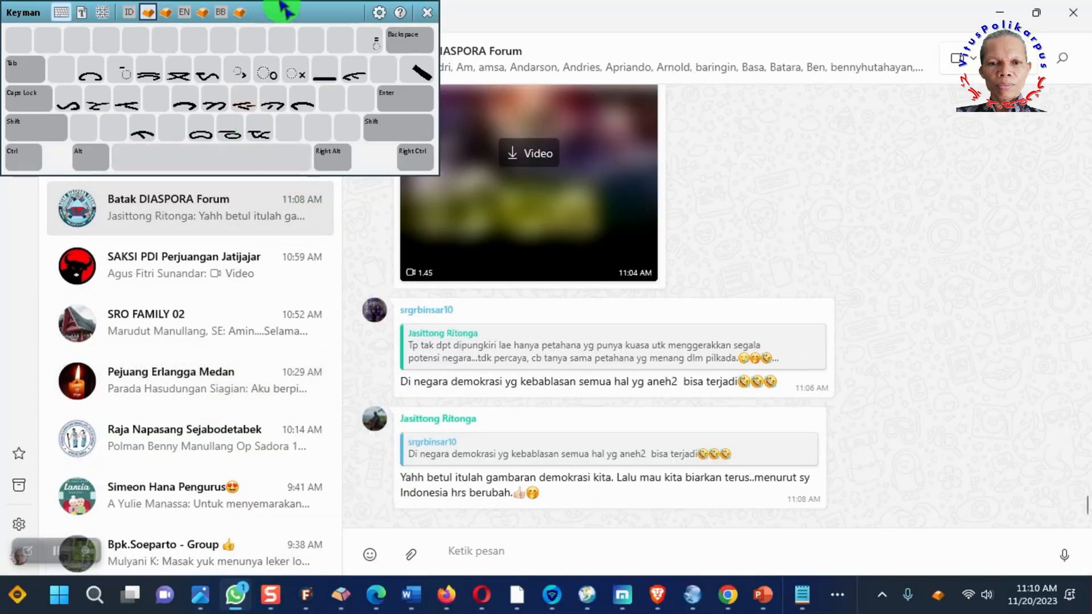
- Move the on-screen keyboard off the chat list and open the PEMINAT AKSARA BATAK TOBA group chat
left_click_drag(320, 11, 736, 92)
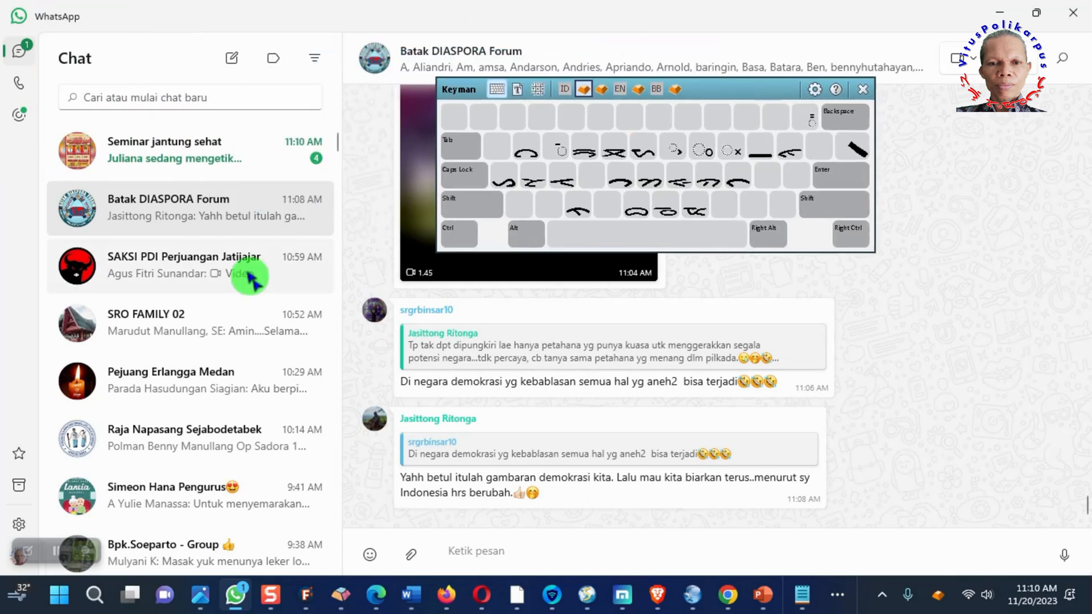
scroll(250, 277, "down", 2)
scroll(236, 307, "down", 4)
scroll(212, 319, "down", 6)
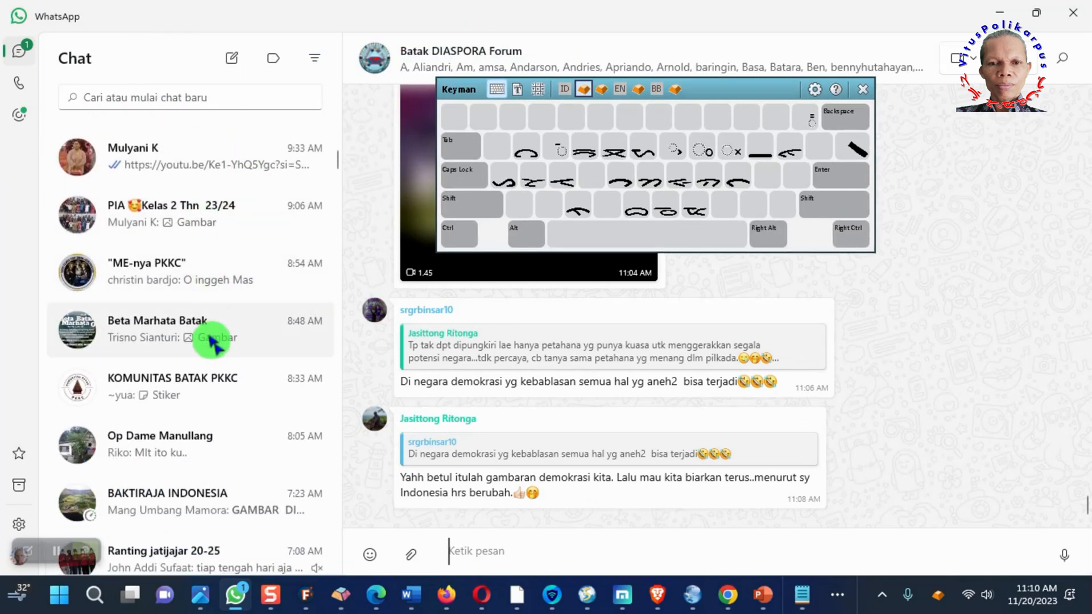
left_click(188, 383)
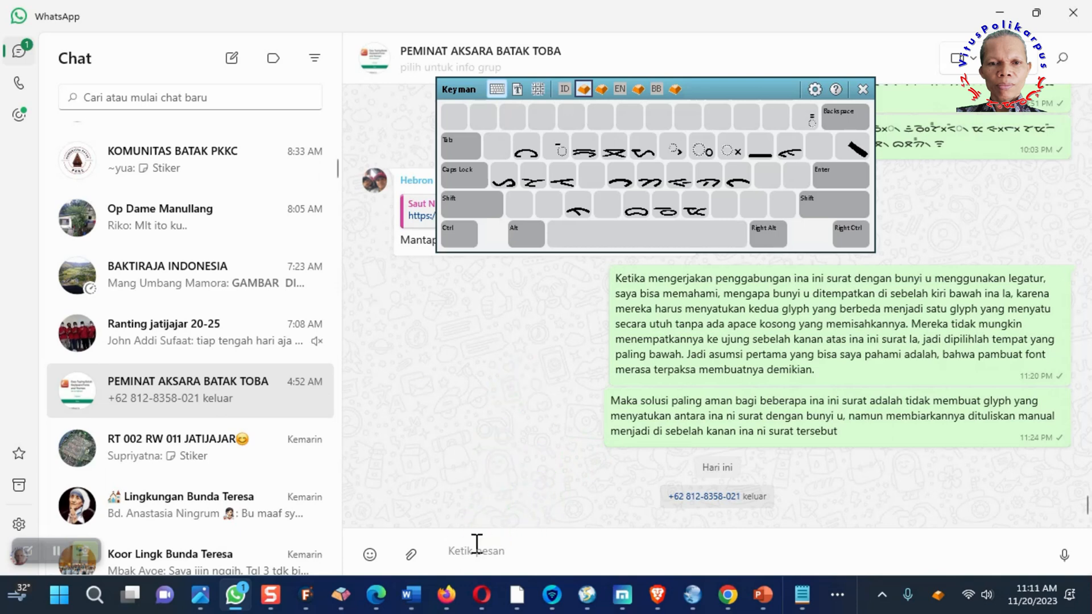
- Paste the copied Batak text into the group chat's message field and send it
key("ctrl")
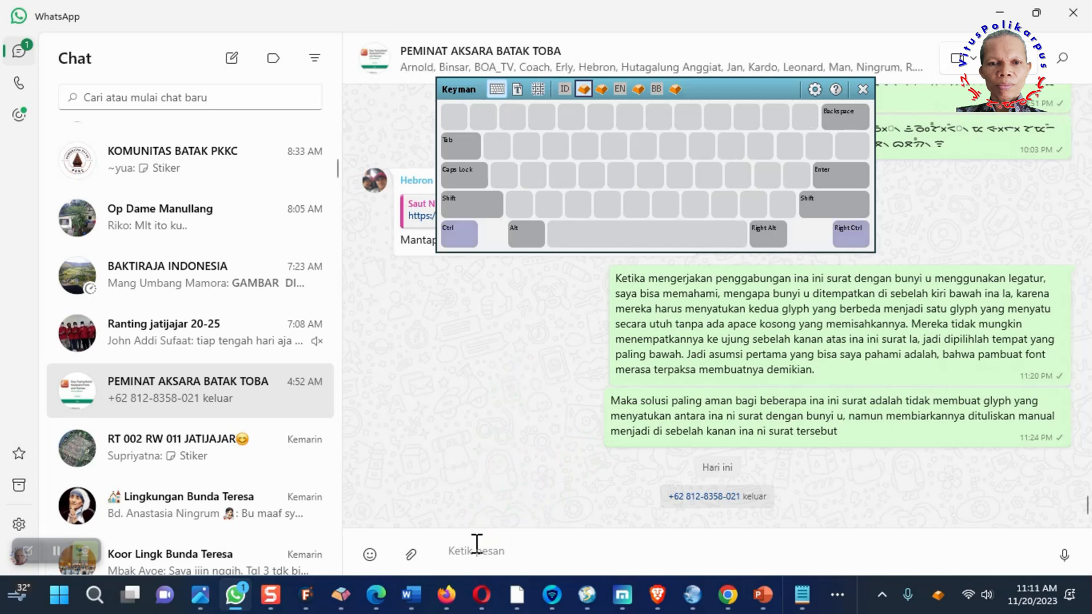
key("ctrl+v")
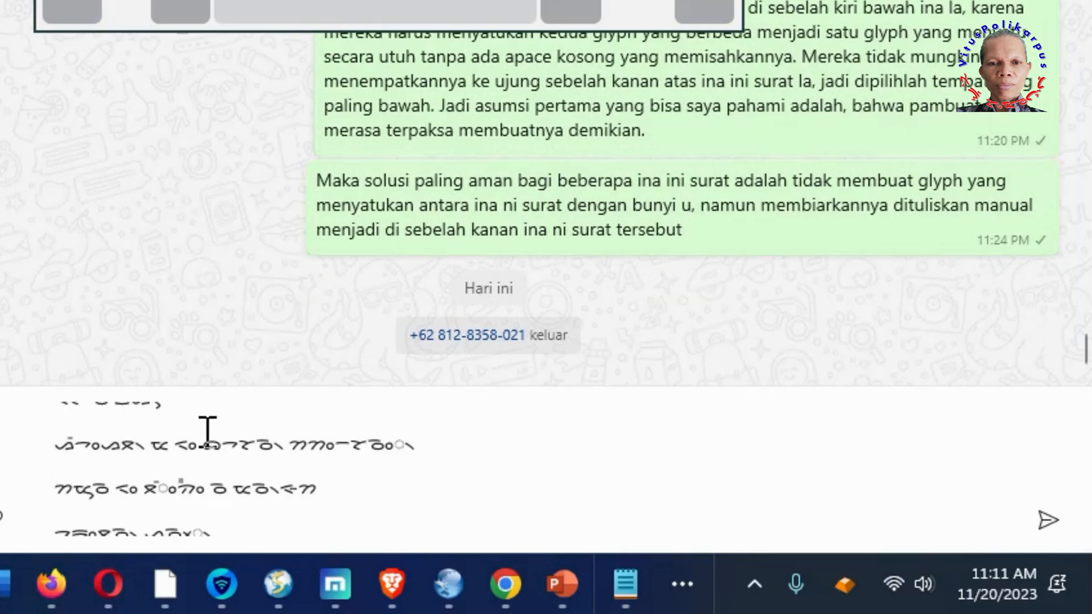
scroll(136, 466, "down", 3)
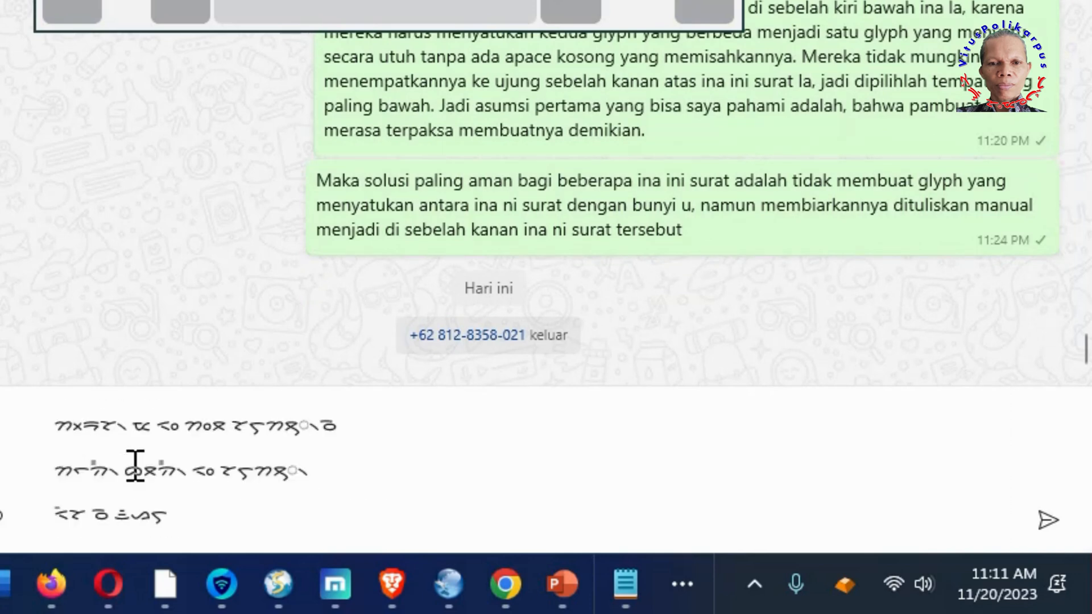
left_click(1046, 520)
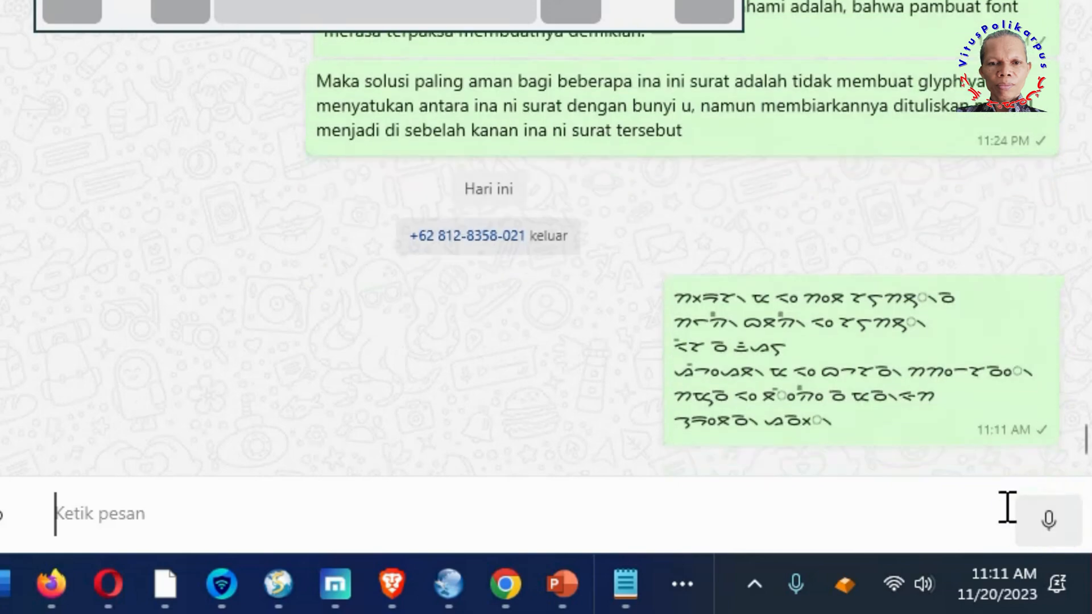
- Examine how the Batak letters and vowel signs are rendered in the sent WhatsApp message
scroll(561, 420, "up", 5)
scroll(561, 420, "down", 5)
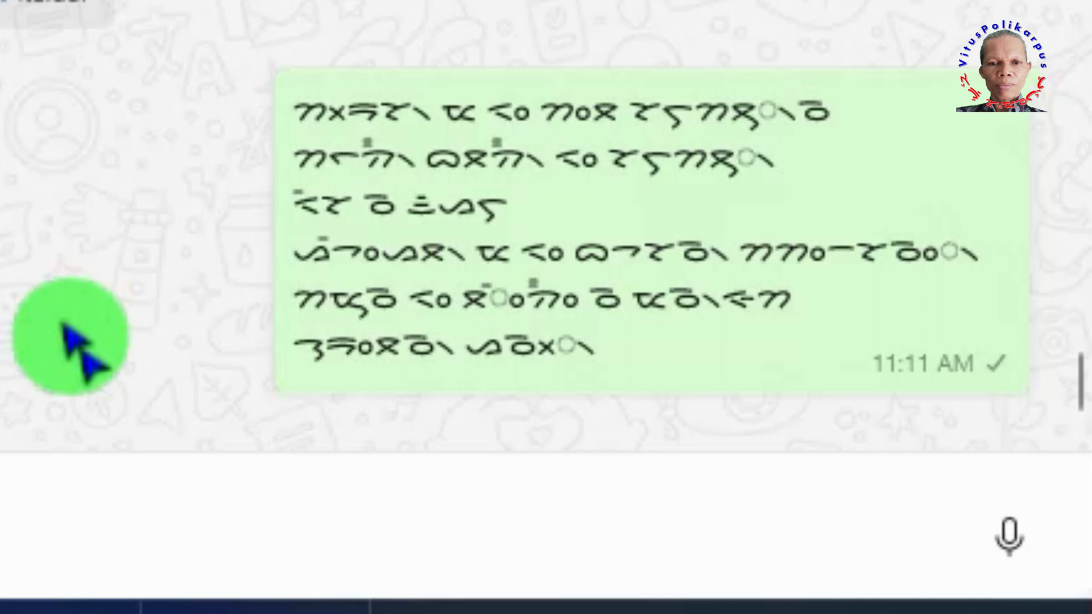
scroll(383, 310, "up", 5)
scroll(390, 318, "down", 5)
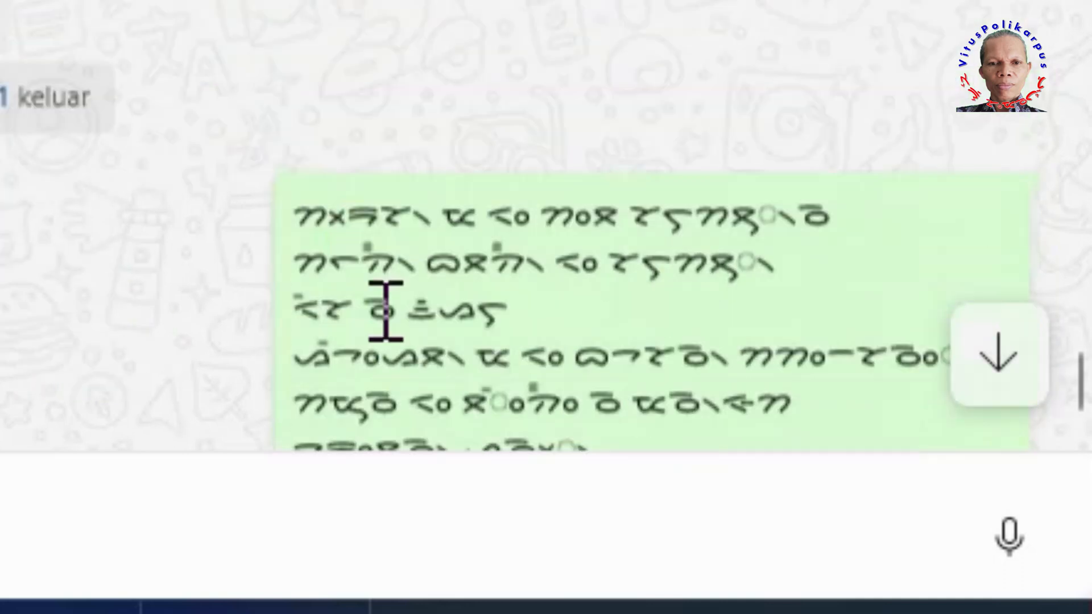
scroll(385, 310, "up", 5)
scroll(377, 318, "down", 5)
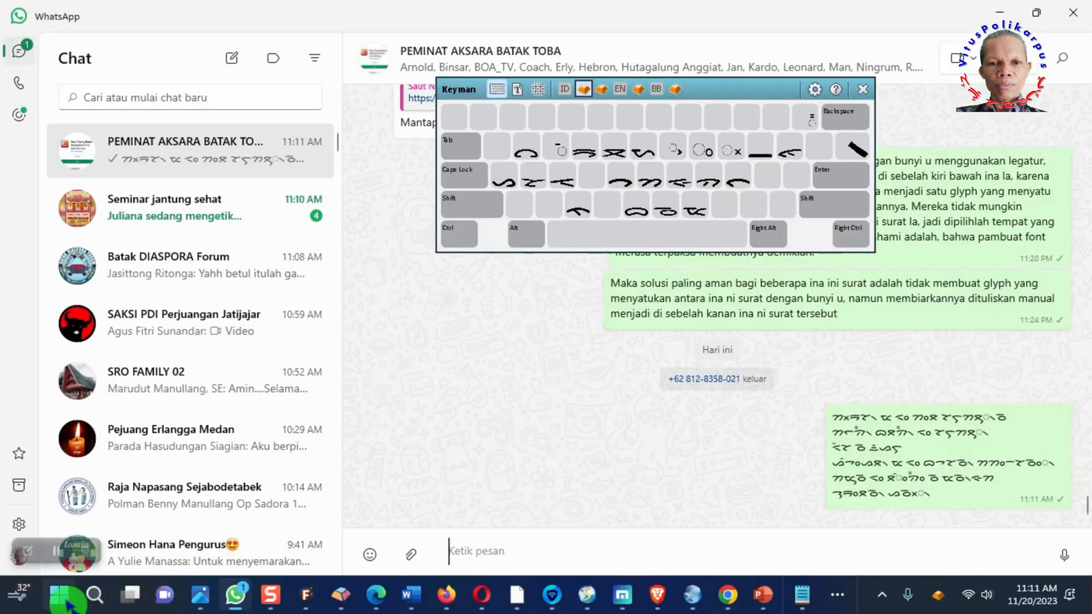
- Launch Telegram from the pinned social media apps, search its chats for "sa" and open Saved Messages
left_click(60, 594)
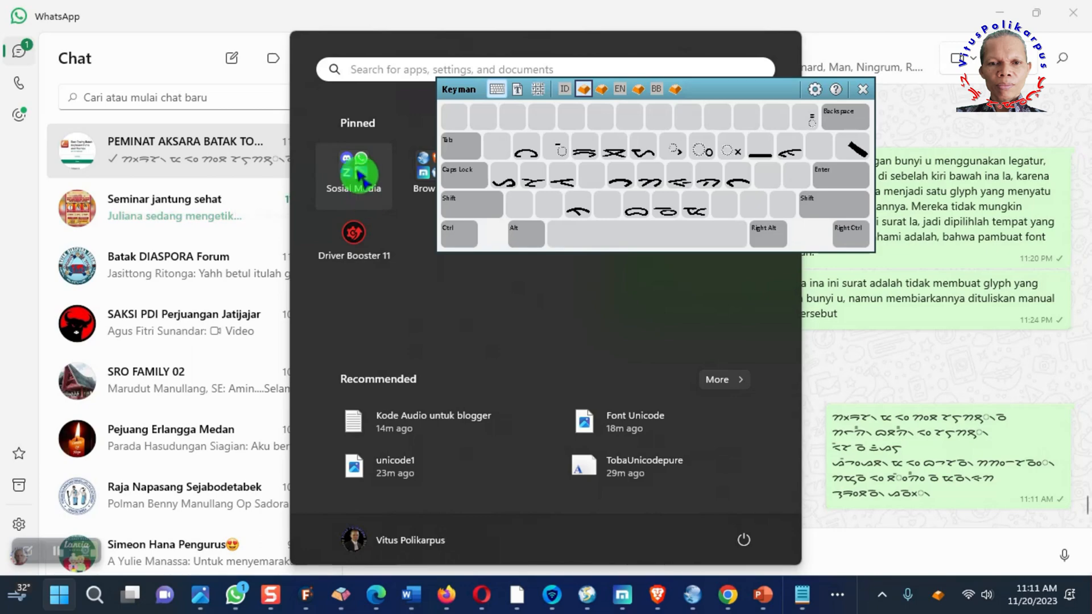
left_click(358, 172)
left_click(494, 331)
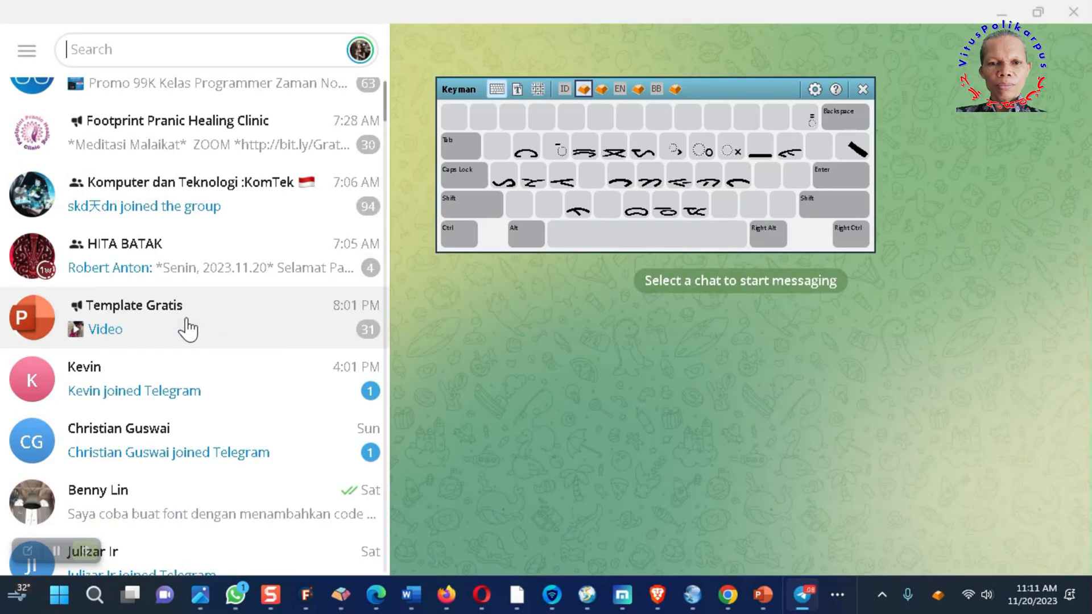
left_click(153, 55)
type("sa")
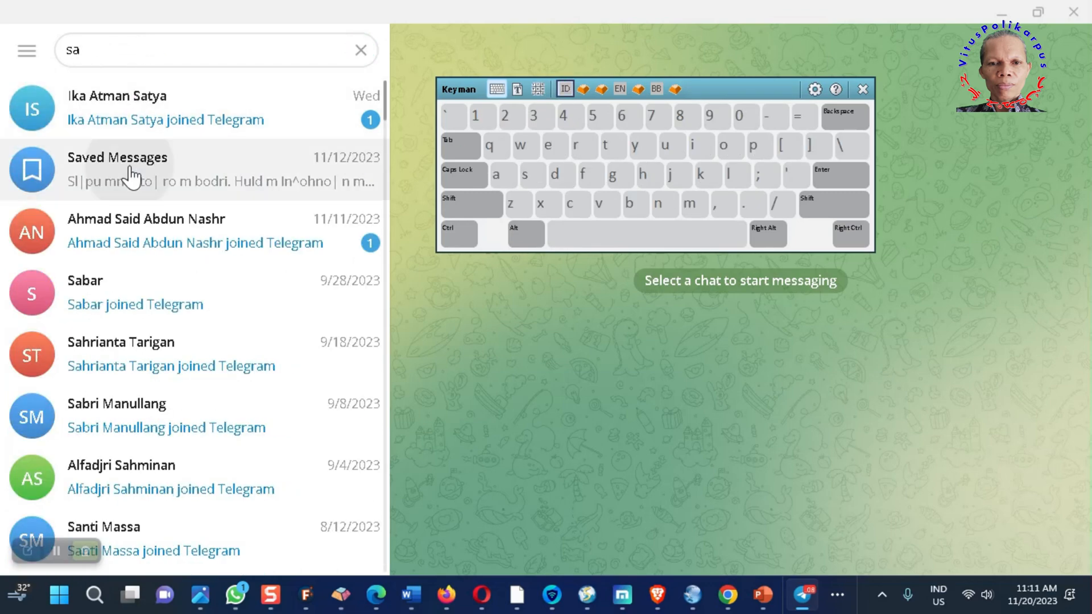
left_click(134, 176)
- Paste the copied Batak text as a message in Saved Messages and send it
left_click(462, 545)
key("ctrl+v")
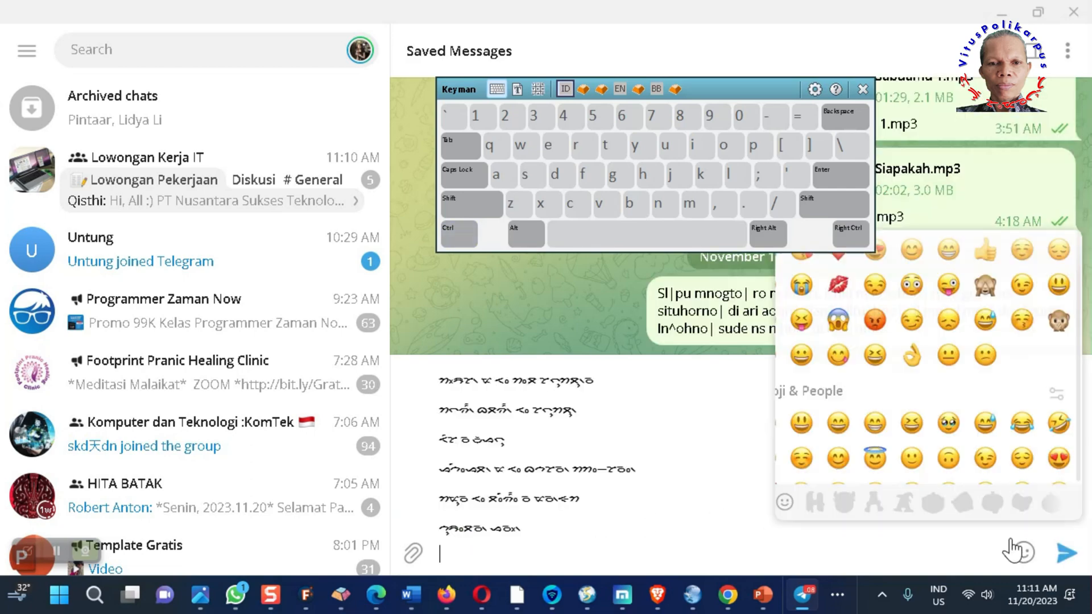
left_click(1065, 554)
mouse_move(1024, 552)
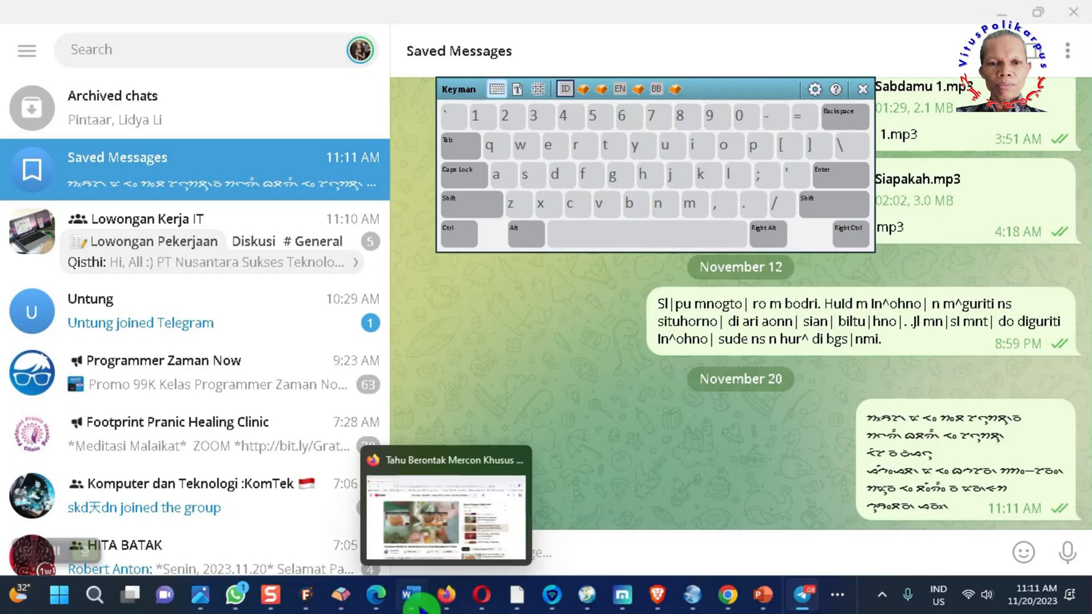
- Compare the Batak text in the Word document, the WhatsApp group chat and the Telegram chat
left_click(416, 599)
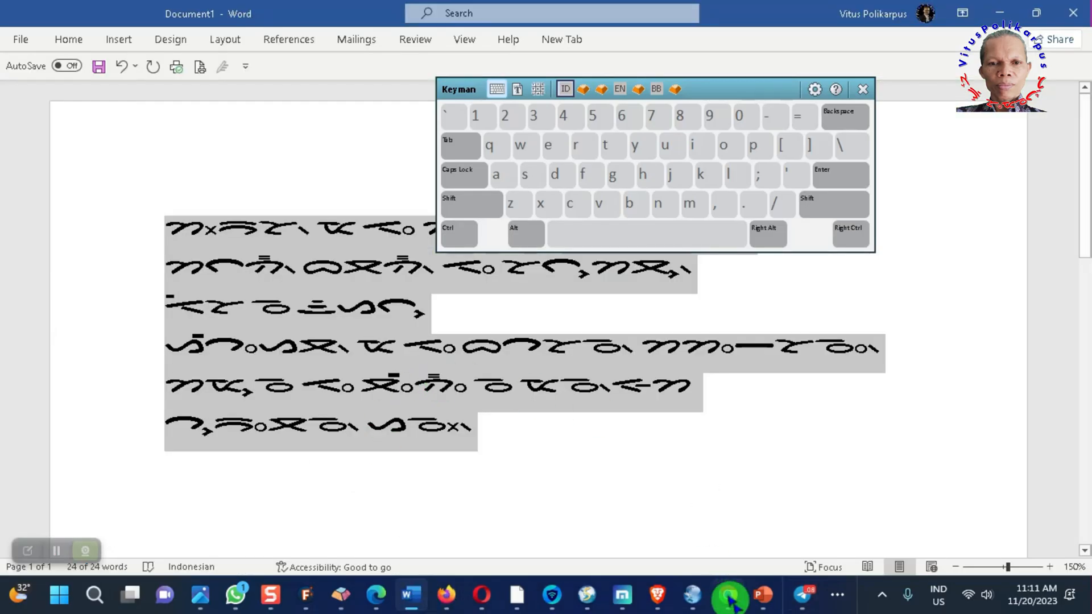
left_click(236, 595)
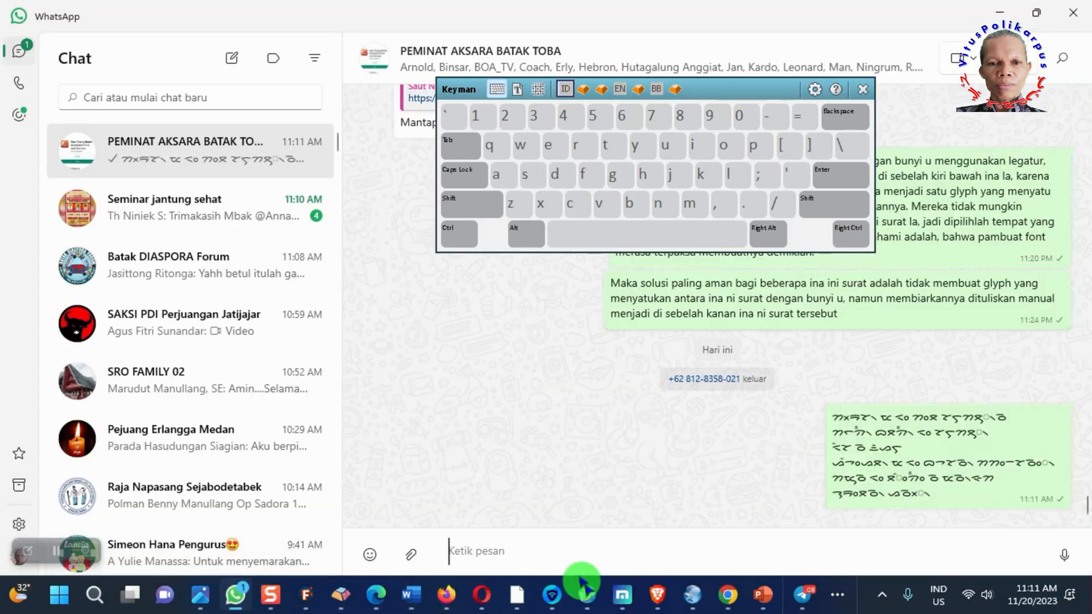
left_click(801, 596)
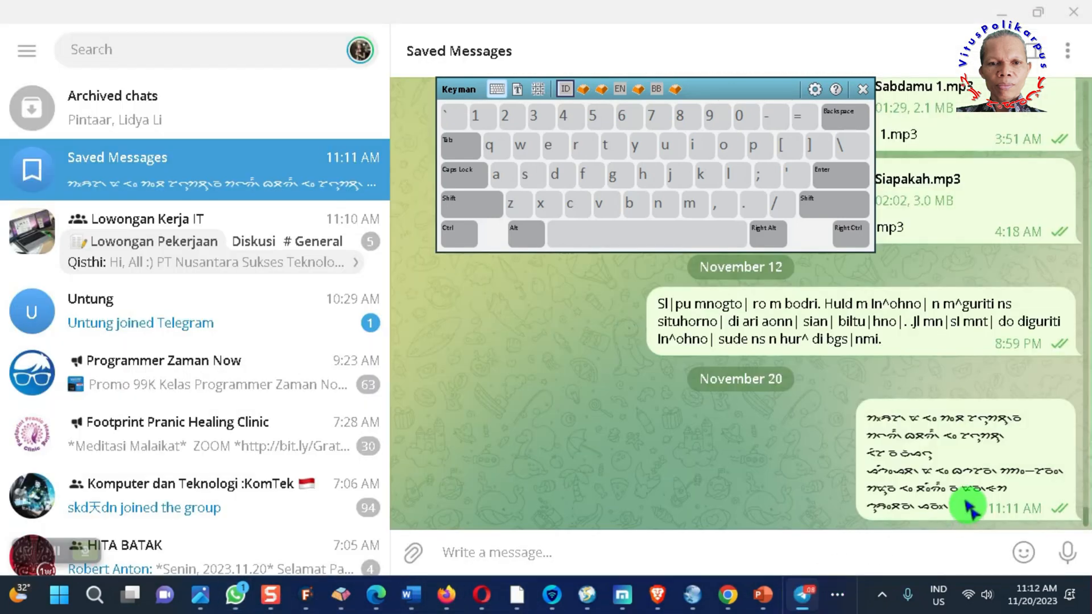
- Switch to Chrome, go to the Facebook home page and open the HORAS AKSARA BATAK group
left_click(727, 600)
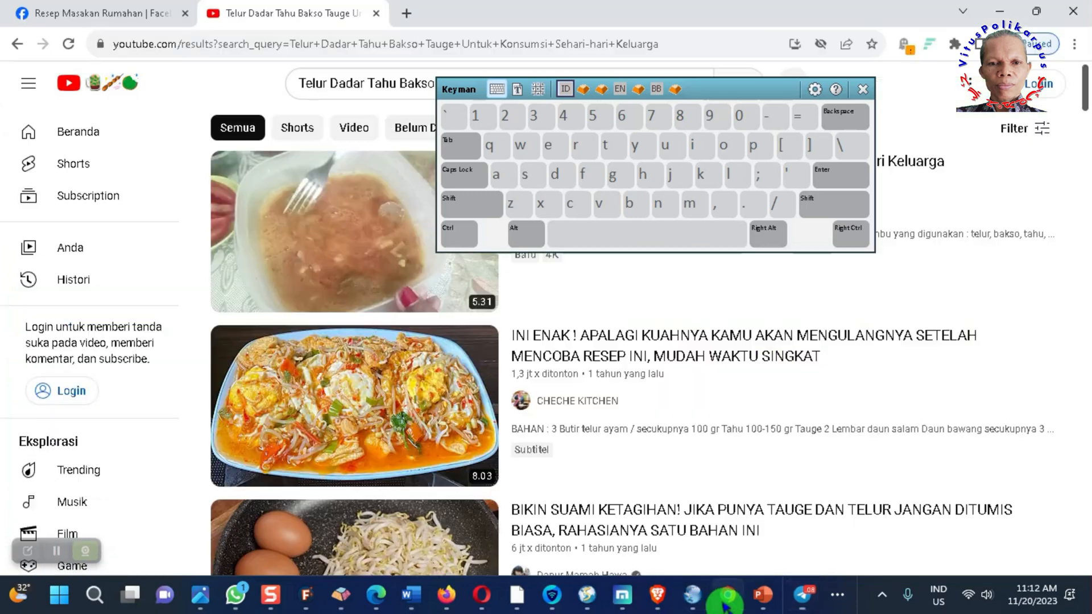
left_click(72, 11)
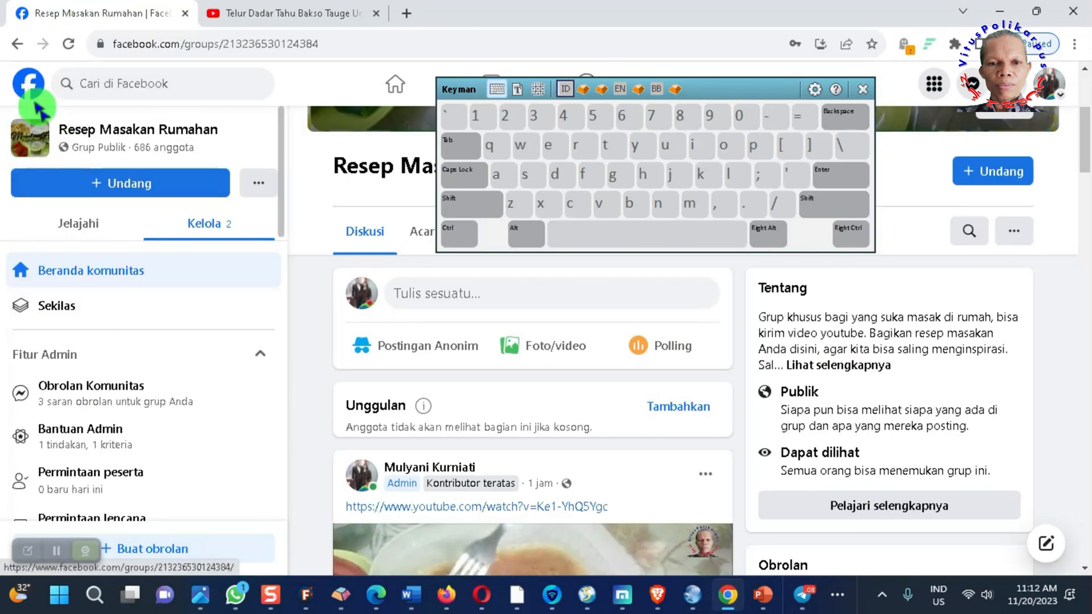
left_click(26, 86)
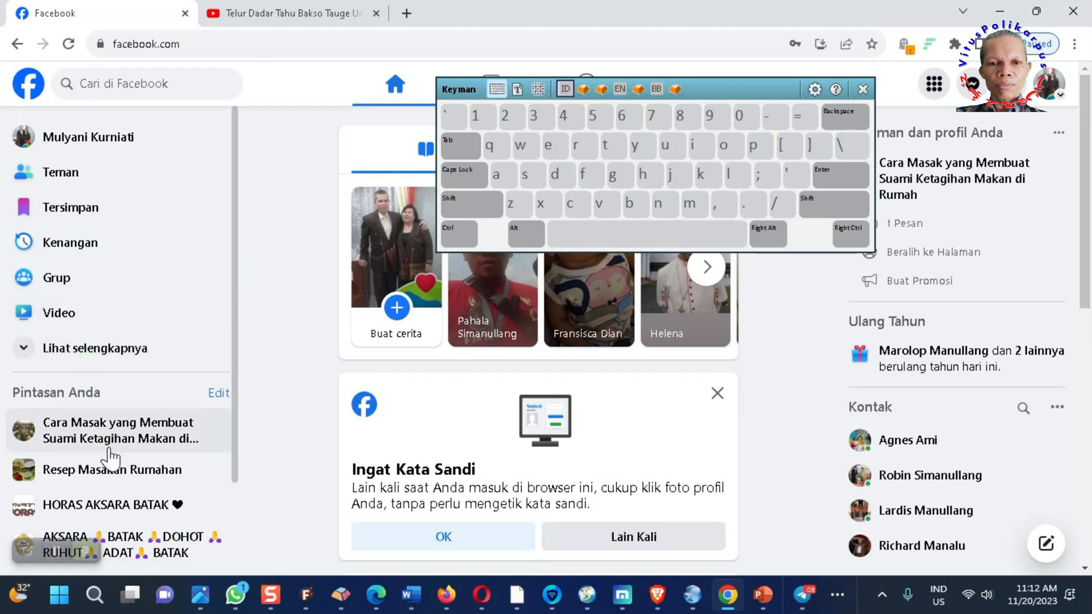
left_click(110, 508)
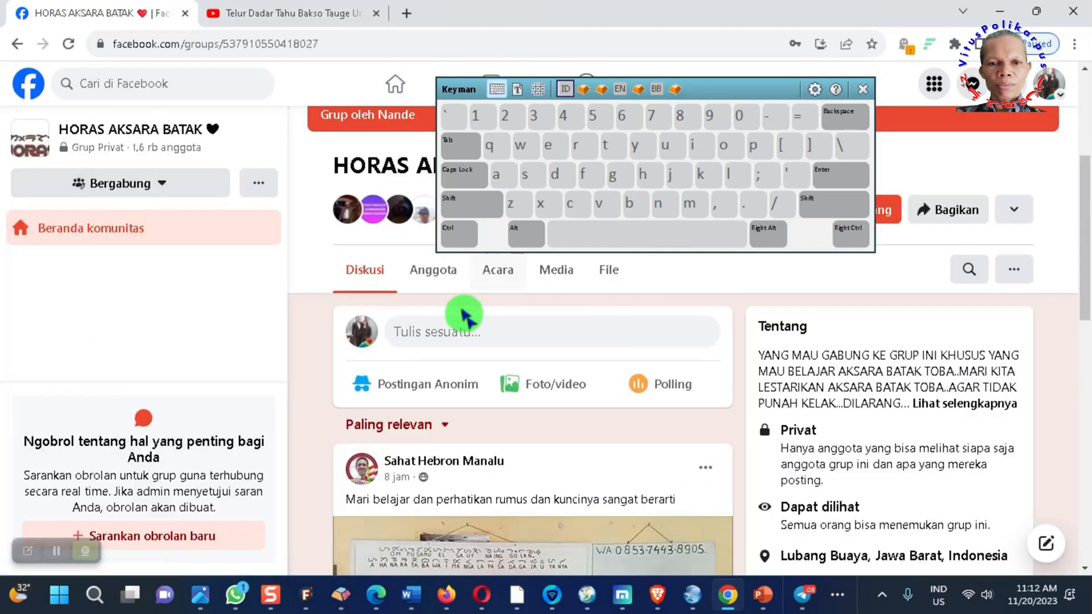
- Create a post in the Facebook group with the copied Batak text, publish it and view it in the feed
left_click(434, 332)
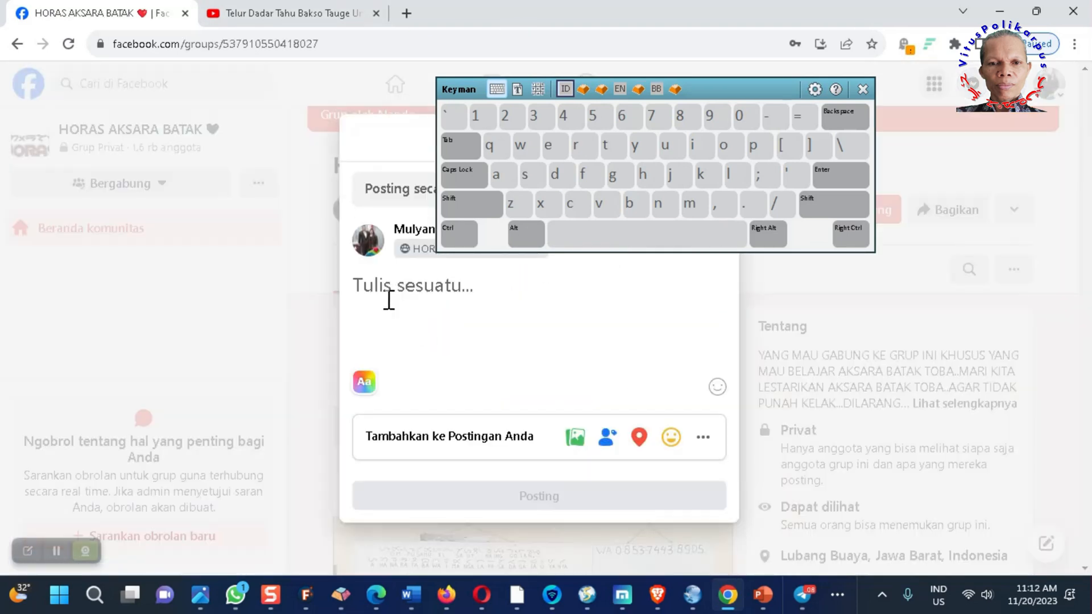
key("ctrl+v")
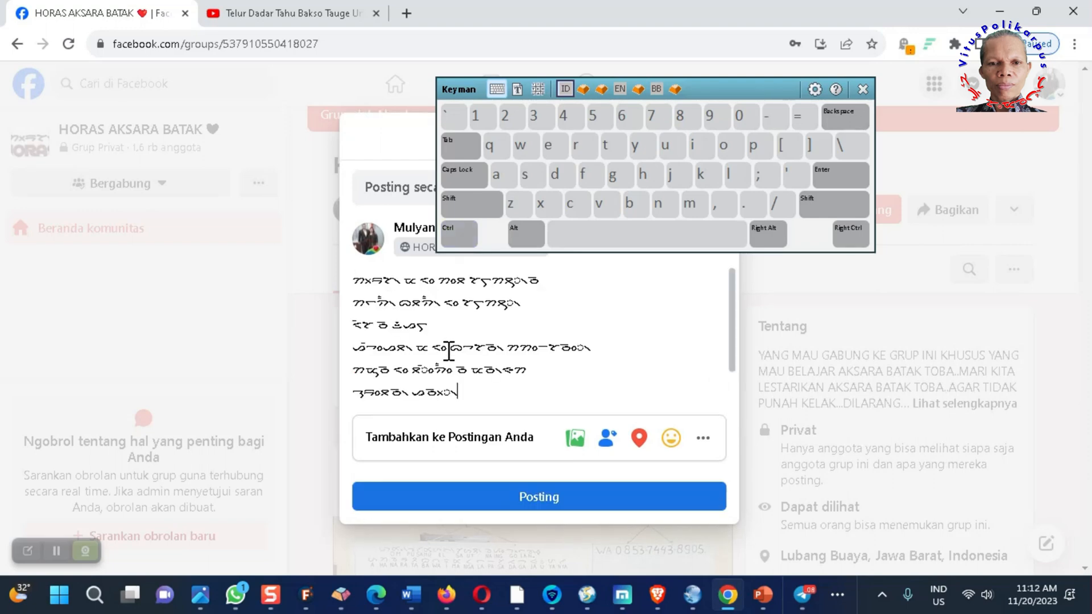
left_click(526, 495)
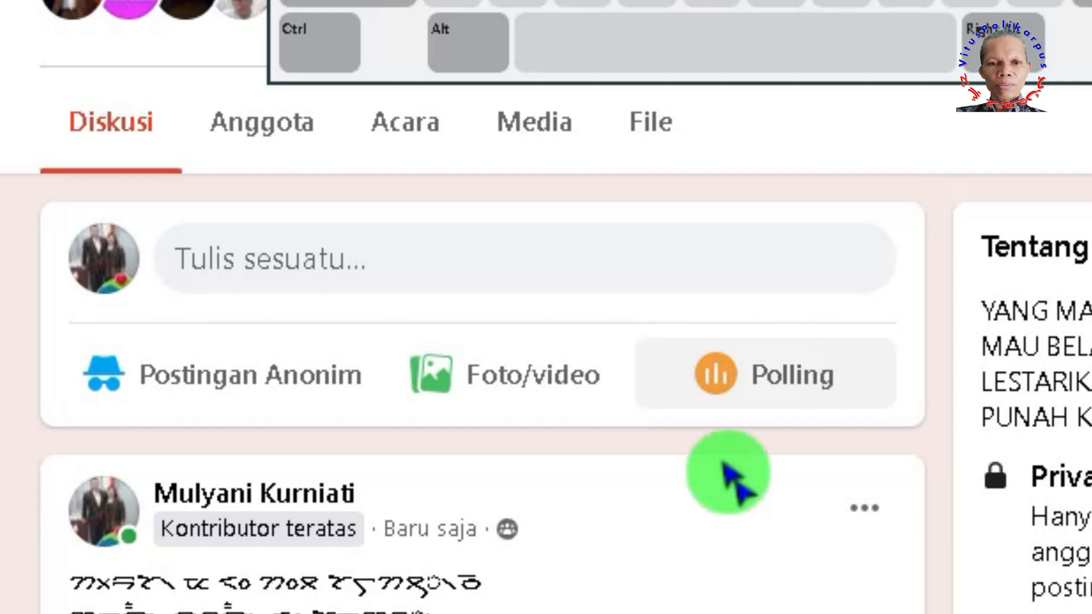
scroll(597, 455, "down", 3)
left_click(625, 426)
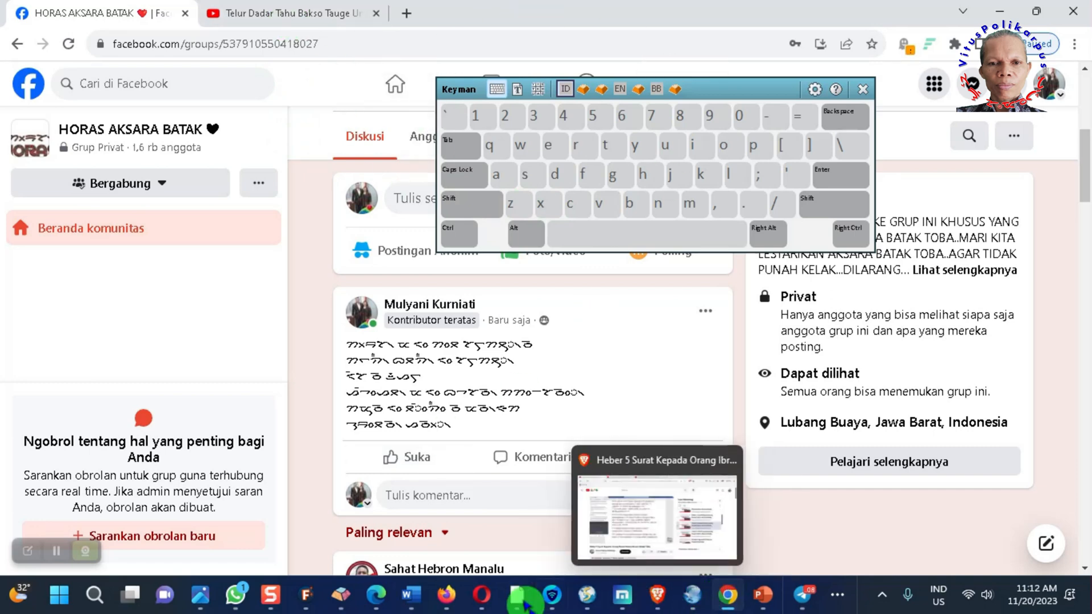
- Switch to Opera, move the on-screen keyboard aside and paste the Batak text below the KeymanWeb image in the Blogger post
mouse_move(475, 606)
left_click(486, 607)
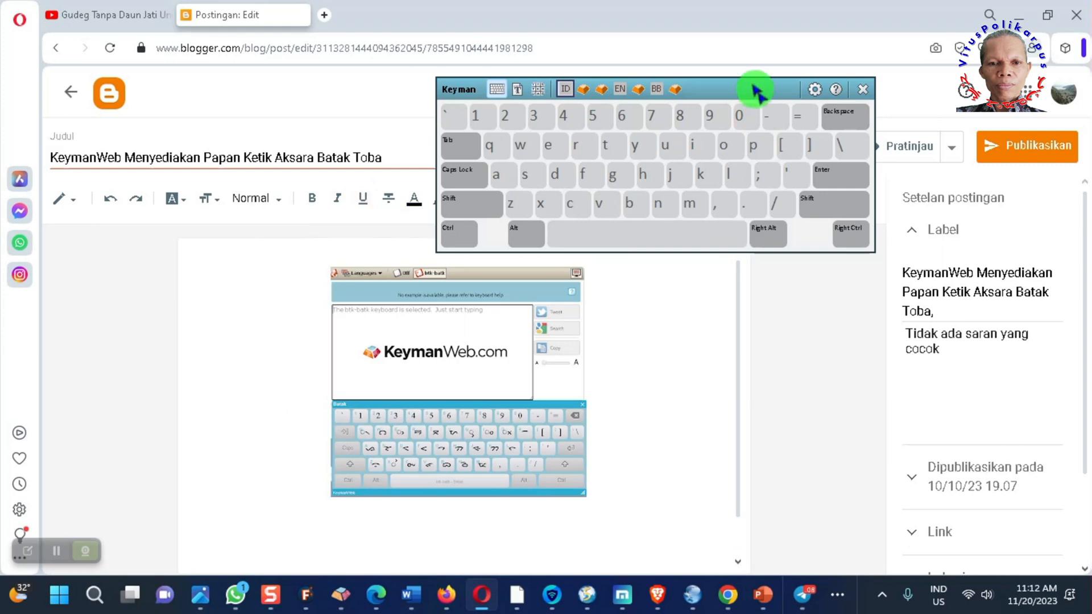
left_click_drag(756, 90, 970, 90)
left_click(567, 198)
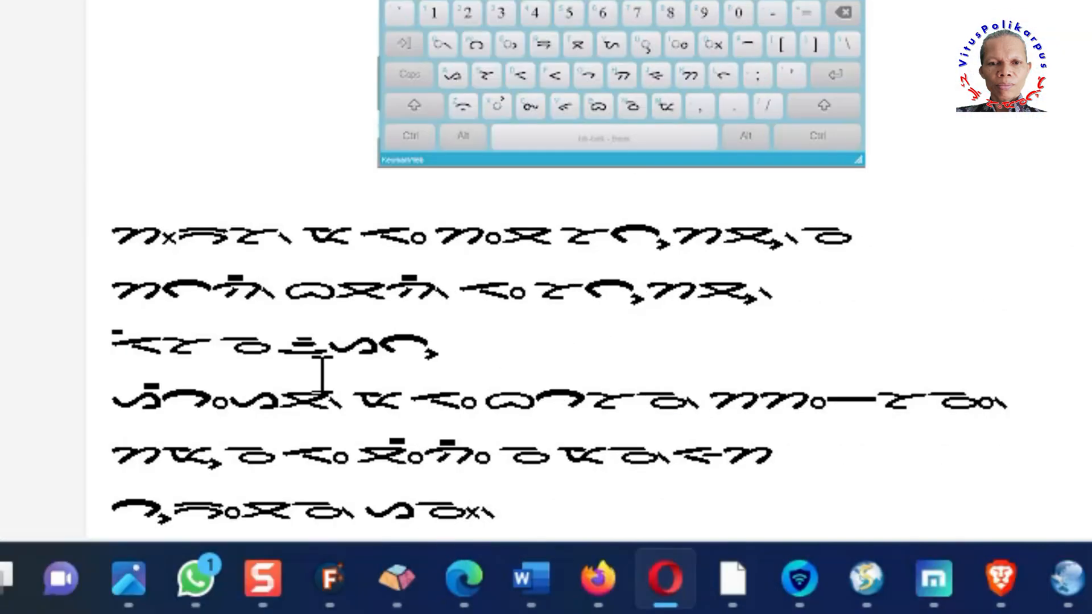
scroll(609, 370, "down", 3)
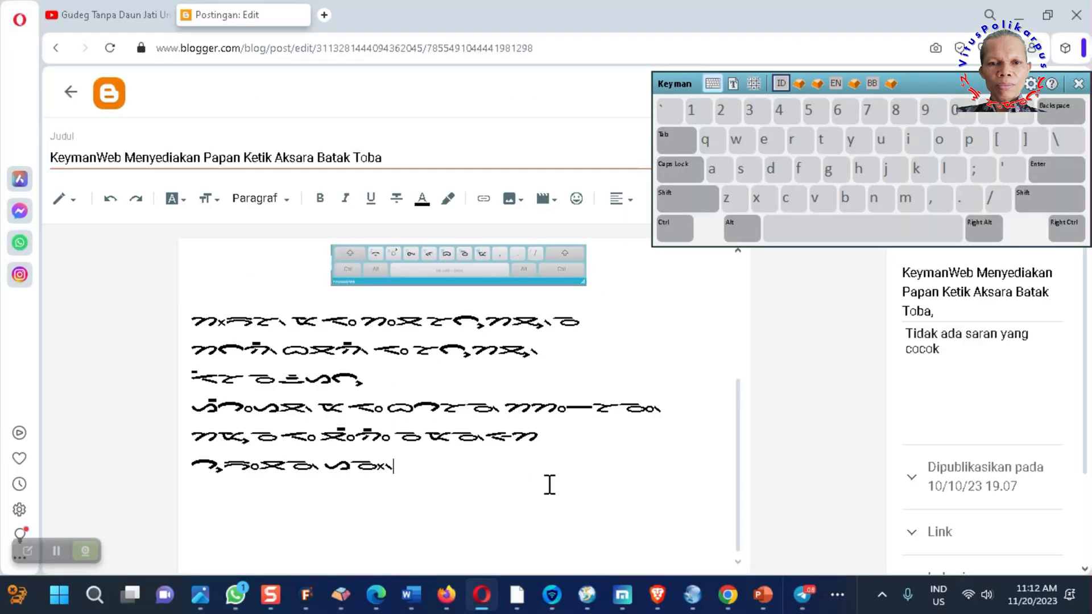
- Switch to Edge, move the on-screen keyboard aside and paste the Batak text below the existing paragraph in the Leter Unicode page
left_click(380, 596)
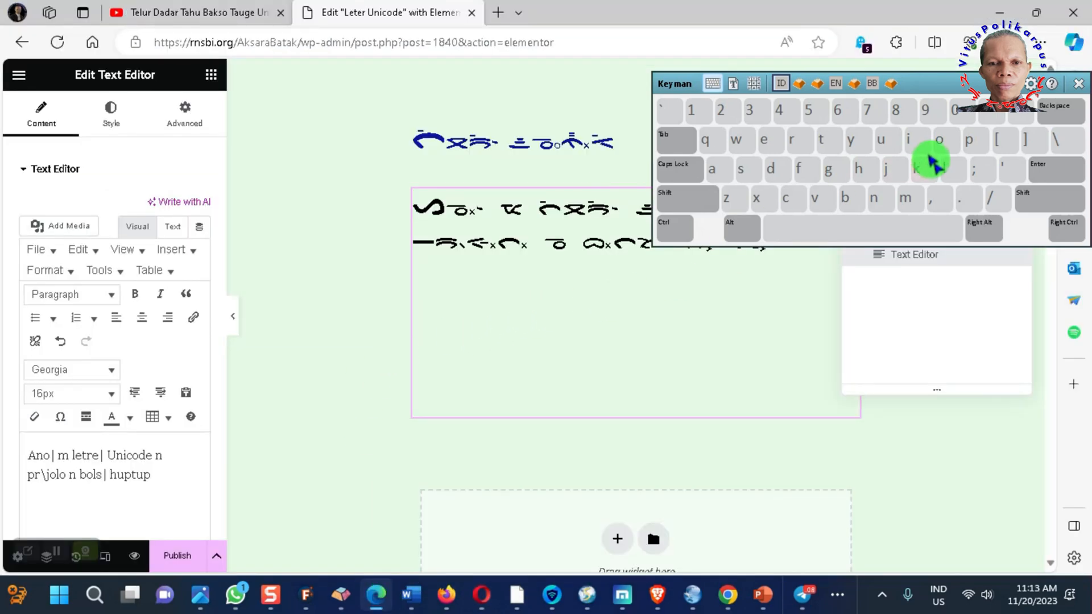
left_click_drag(957, 96, 207, 46)
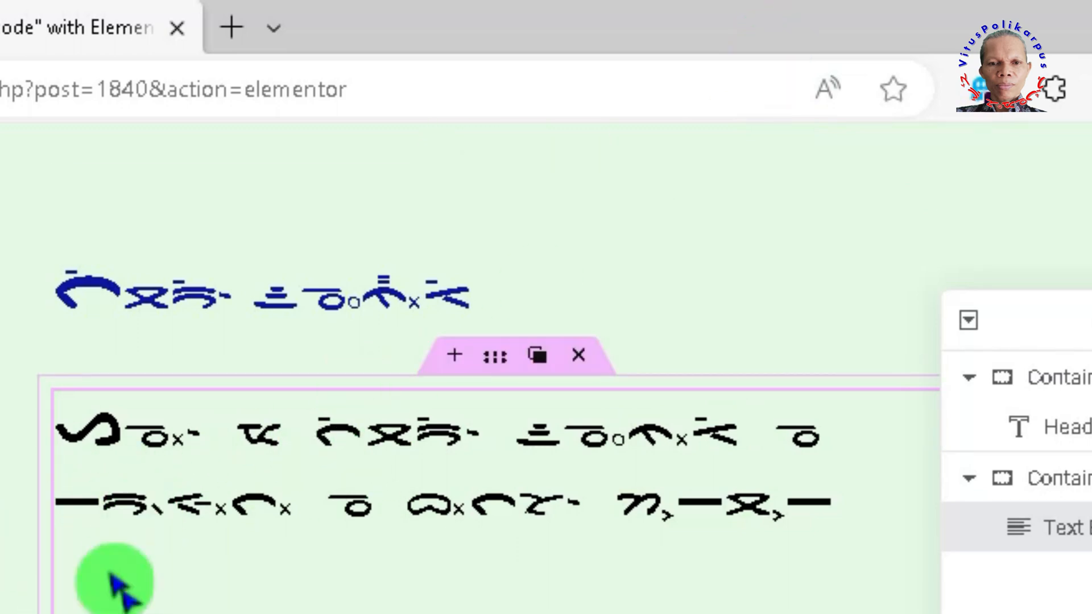
left_click(101, 608)
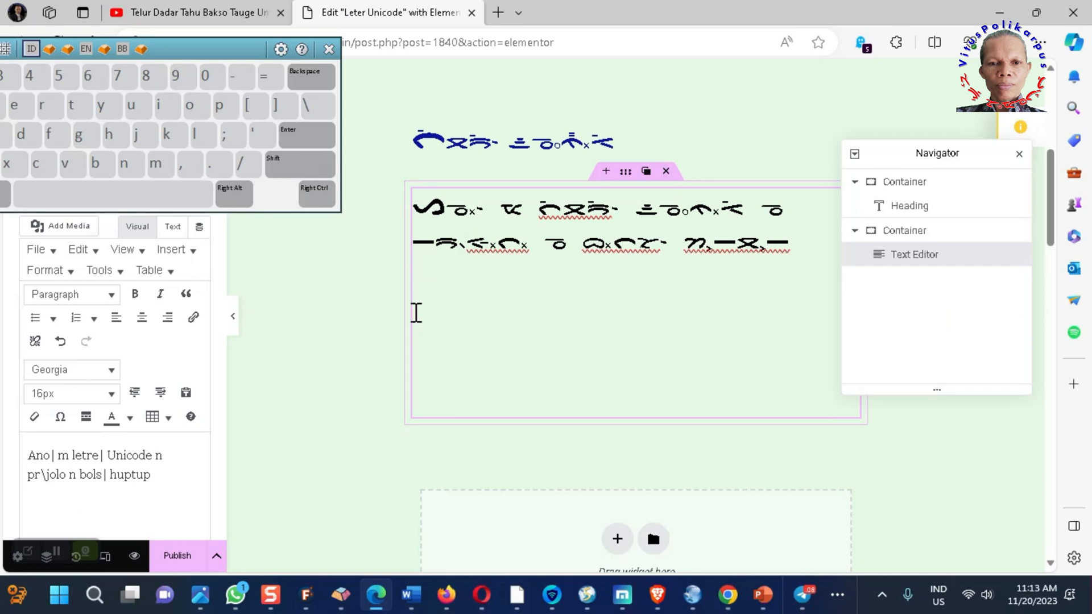
key("ctrl+v")
scroll(586, 324, "down", 4)
scroll(586, 326, "up", 8)
scroll(587, 330, "down", 2)
scroll(585, 328, "up", 2)
scroll(585, 329, "down", 2)
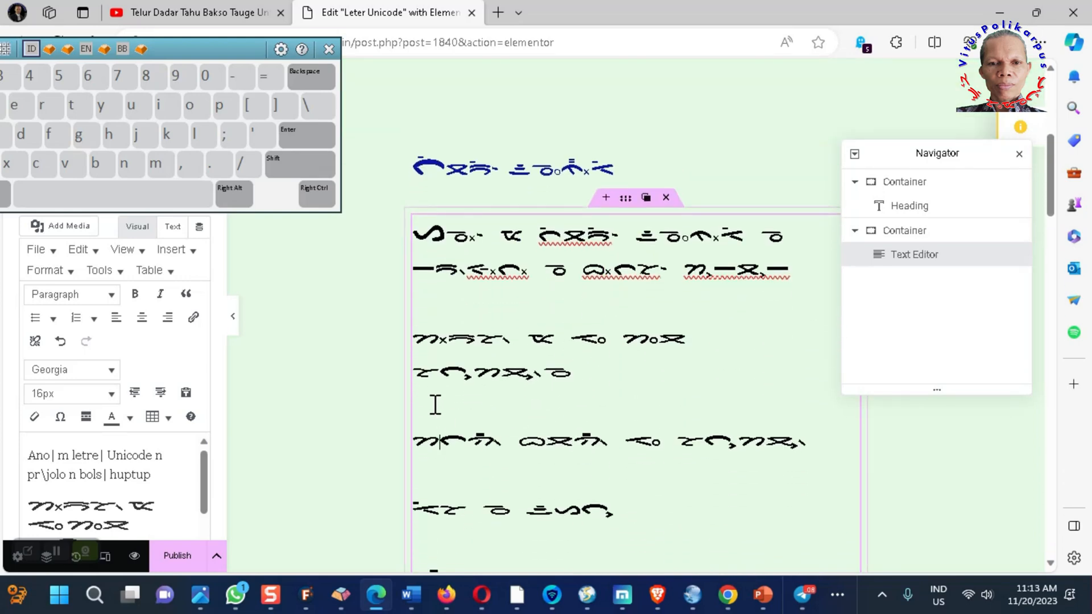
- Remove the line breaks between the upper lines of the pasted Batak text in the Elementor text block
key("BackSpace")
left_click(419, 487)
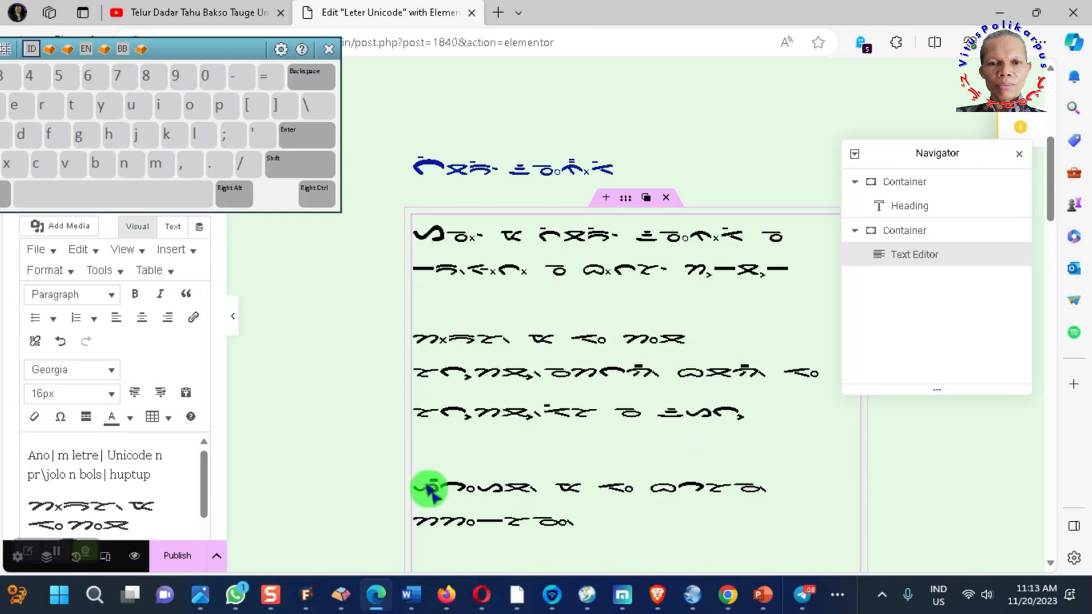
key("BackSpace")
left_click(421, 528)
key("BackSpace")
left_click(418, 561)
key("BackSpace")
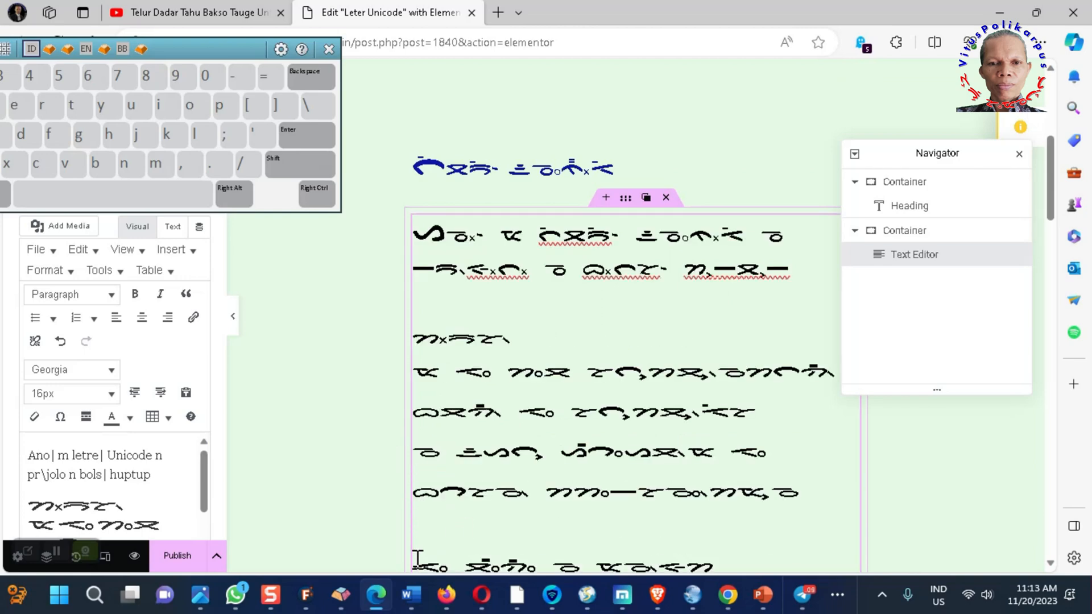
- Join the remaining broken lines of the pasted Batak text, including the one after its first word
scroll(476, 550, "down", 2)
left_click(424, 437)
key("BackSpace")
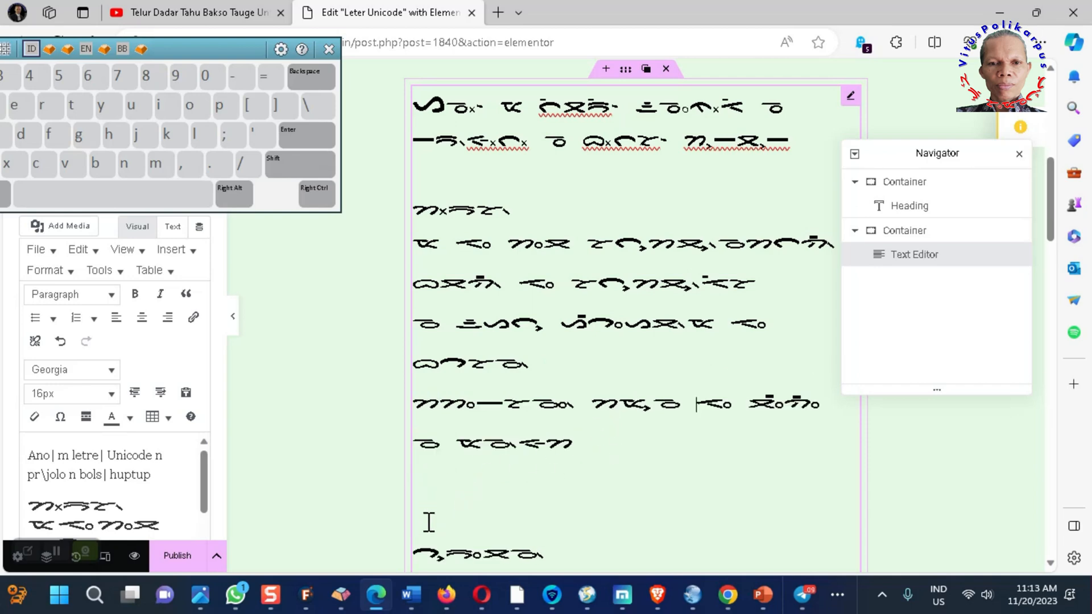
left_click(420, 544)
key("BackSpace")
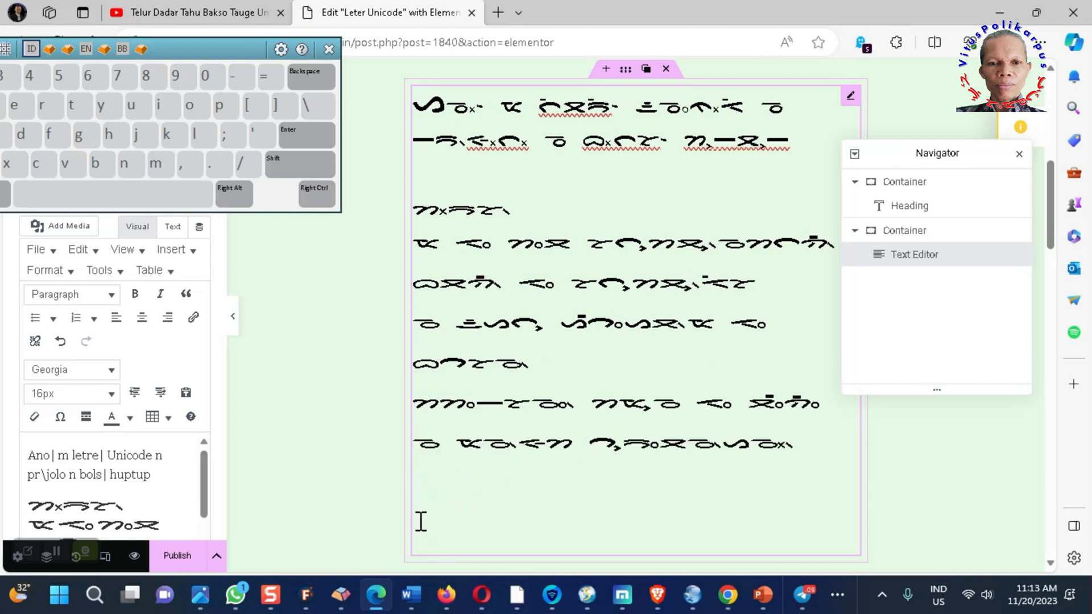
left_click(414, 402)
key("BackSpace")
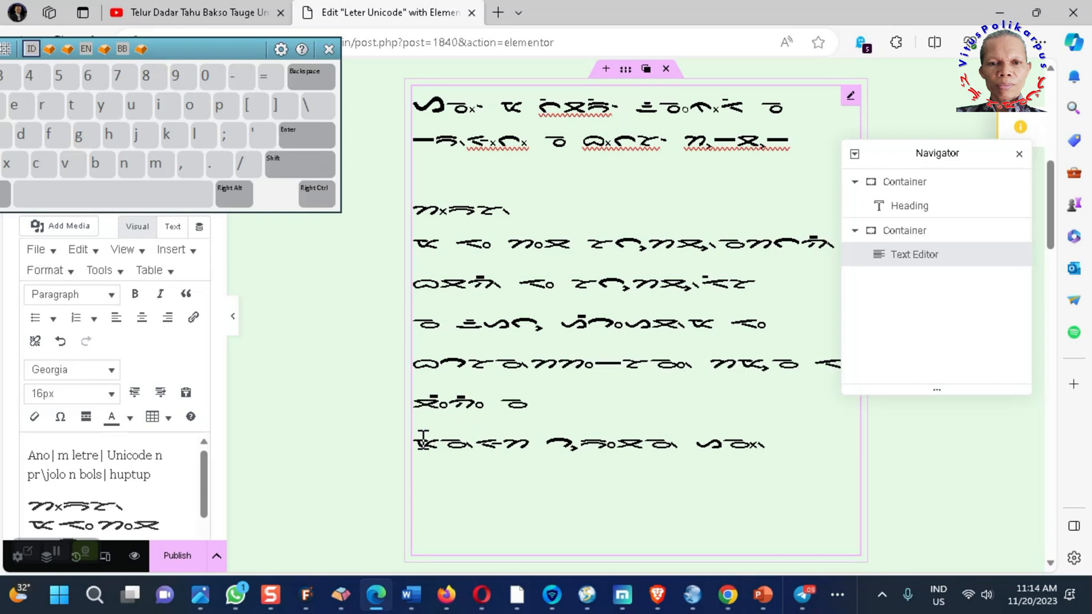
scroll(421, 441, "up", 5)
left_click(421, 499)
key("BackSpace")
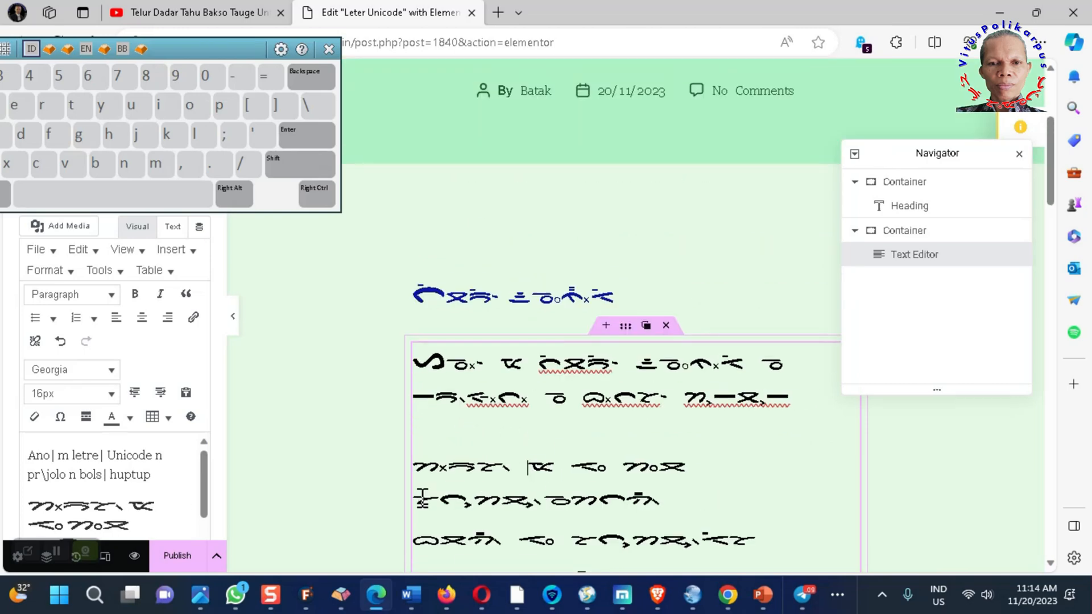
- Copy the original two-line paragraph of the WordPress text block into Telegram's Saved Messages message field as a test, then clear it
scroll(481, 477, "down", 2)
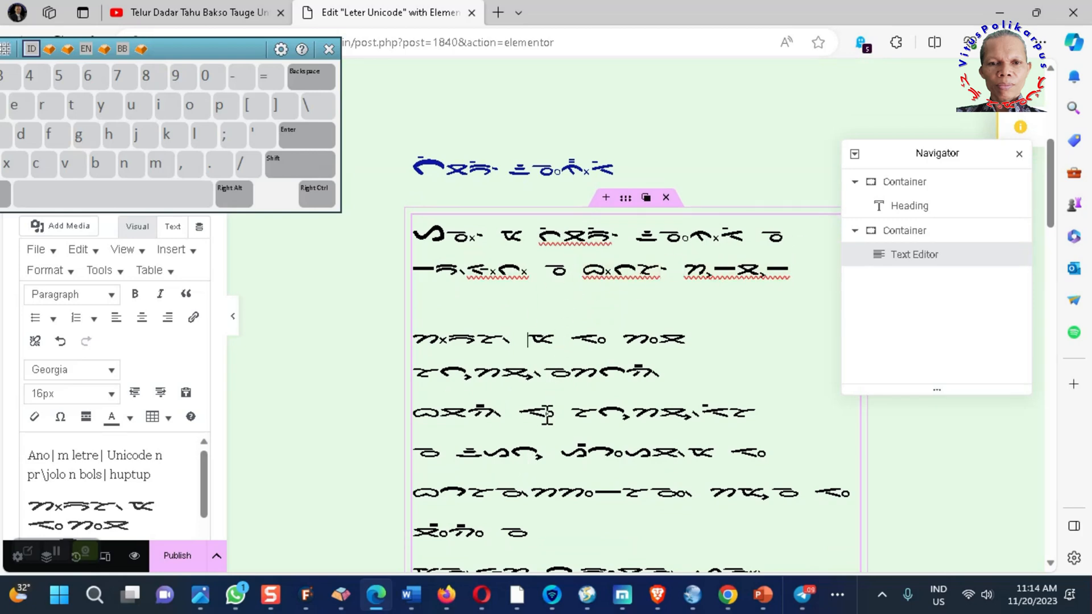
scroll(547, 413, "down", 2)
scroll(578, 442, "up", 4)
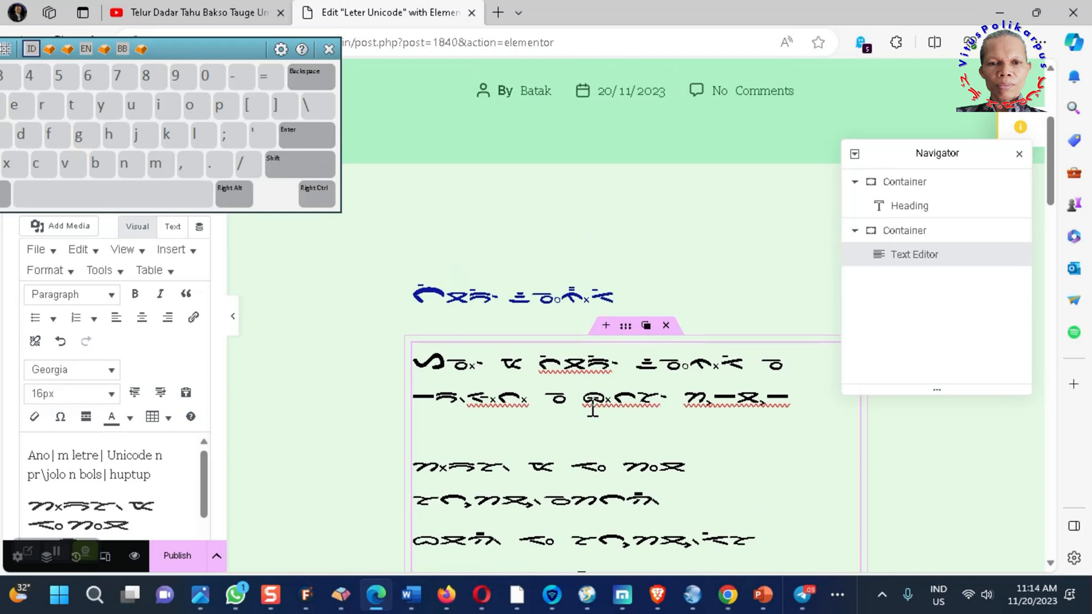
double_click(490, 398)
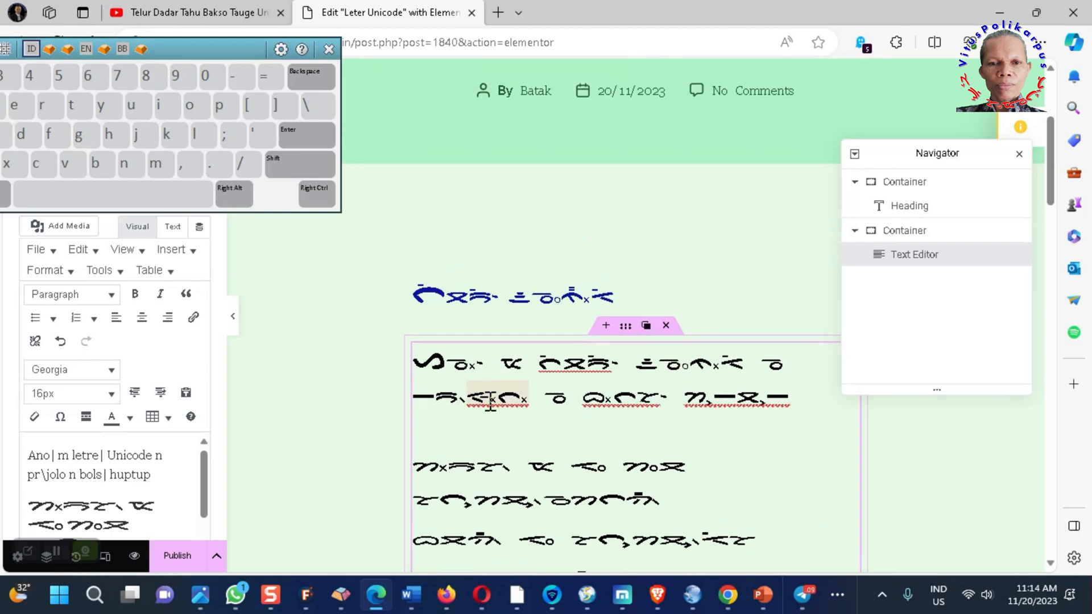
left_click(490, 398)
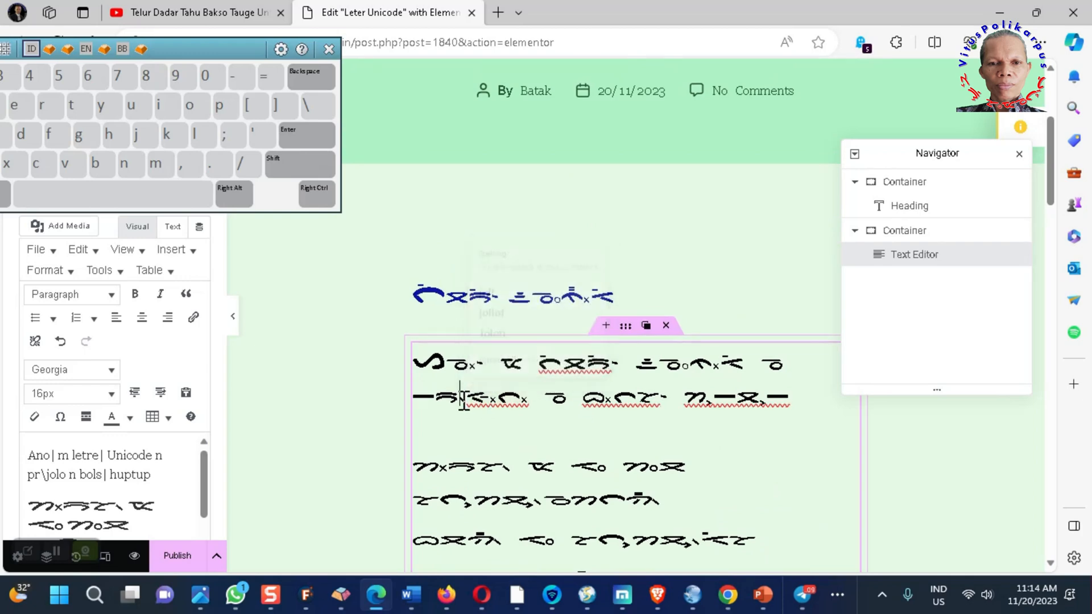
left_click_drag(434, 370, 801, 385)
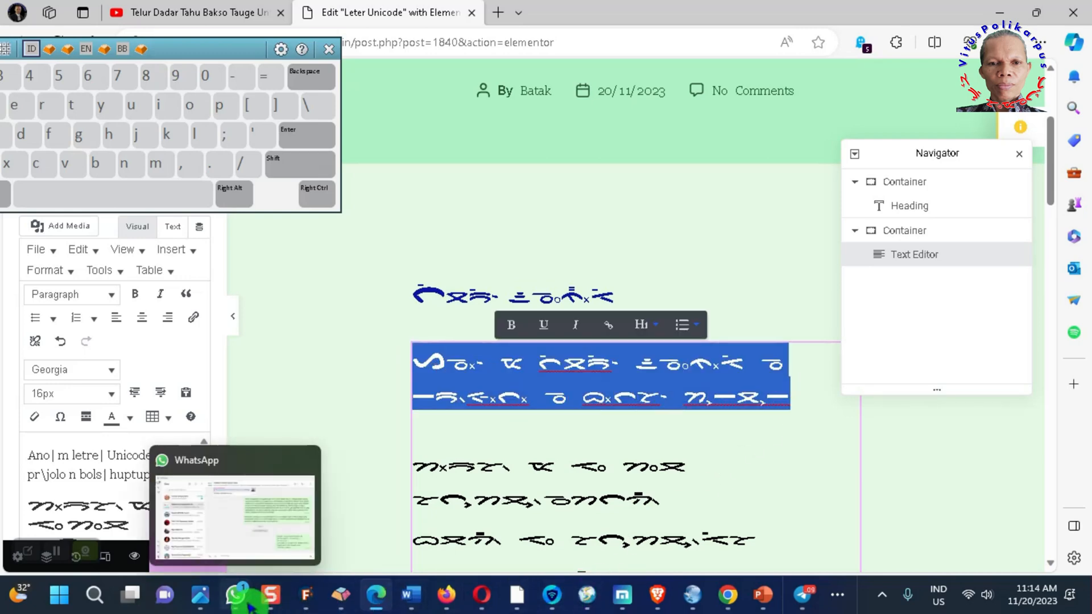
left_click(802, 595)
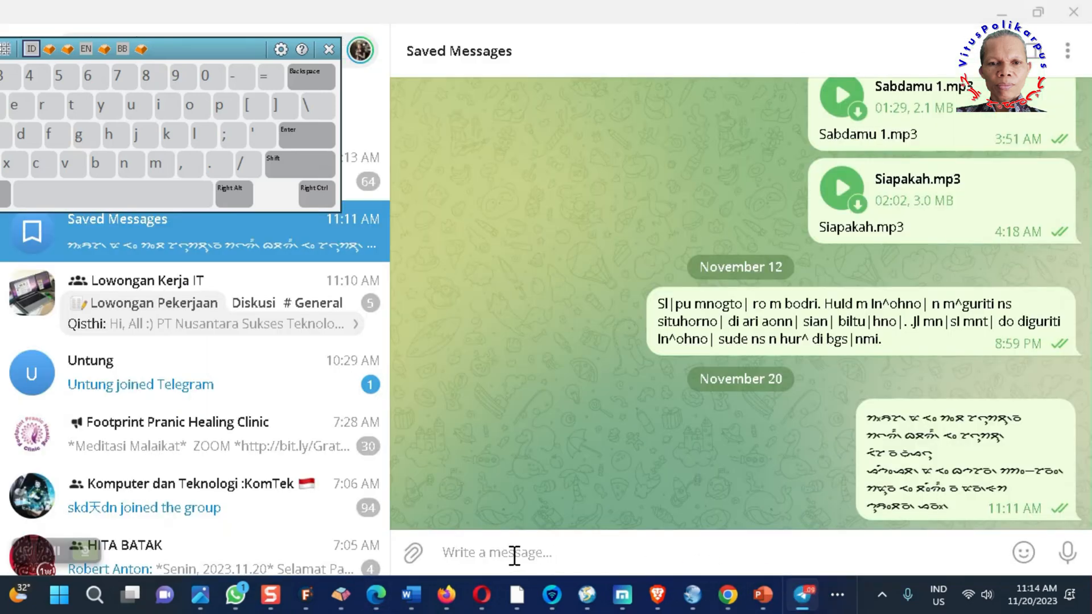
type("Ano| m letre| Unicode n pr\\jolo n bols| huptup")
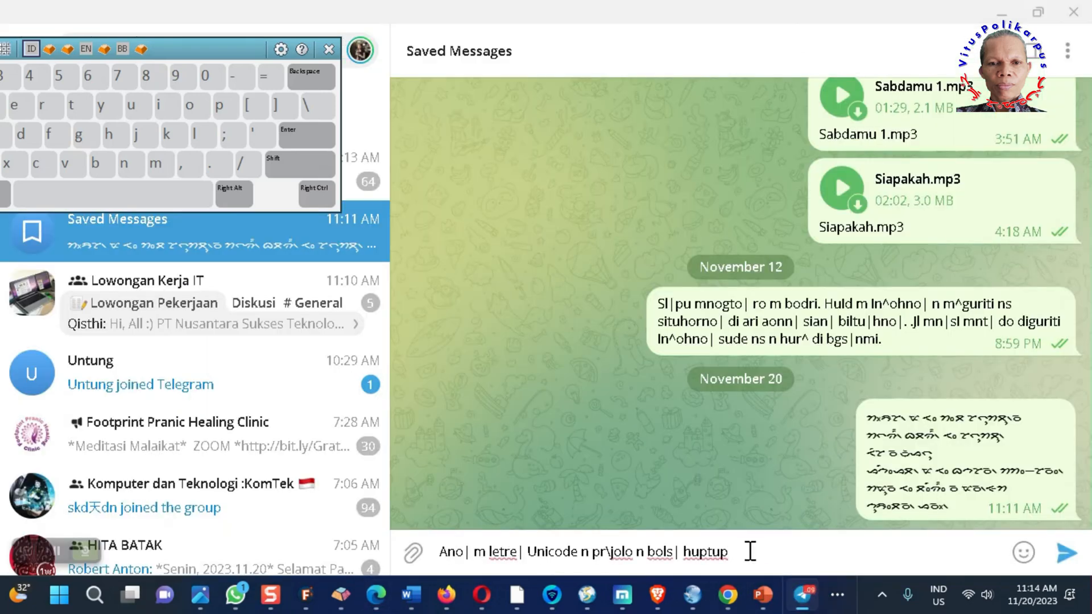
left_click_drag(750, 551, 432, 539)
key("BackSpace")
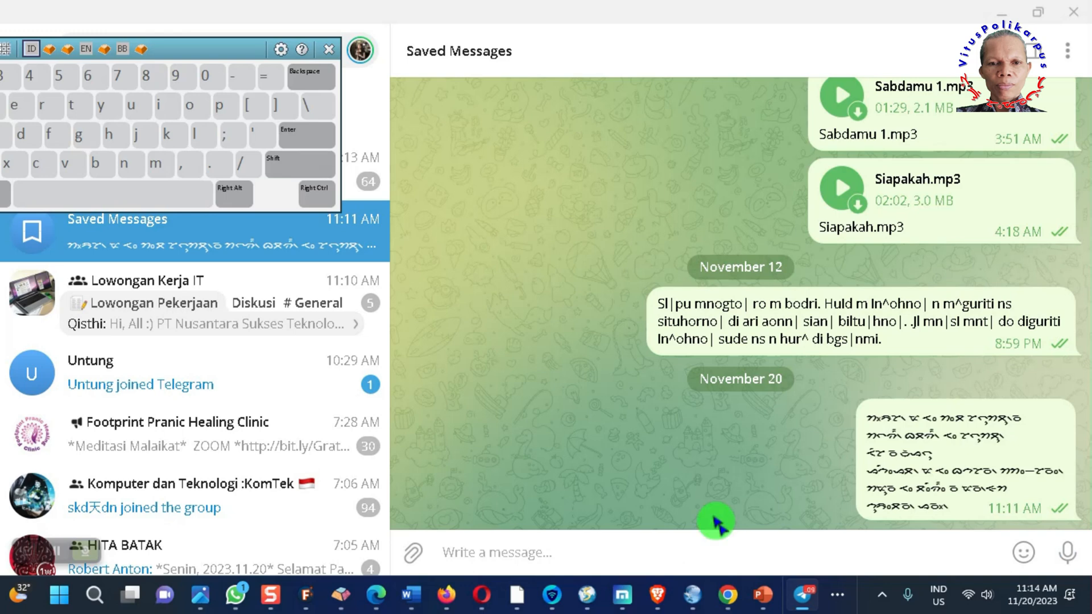
- Return to Edge, copy the pasted Unicode Batak lines, test them in Telegram's Saved Messages message field and clear the draft
left_click(376, 596)
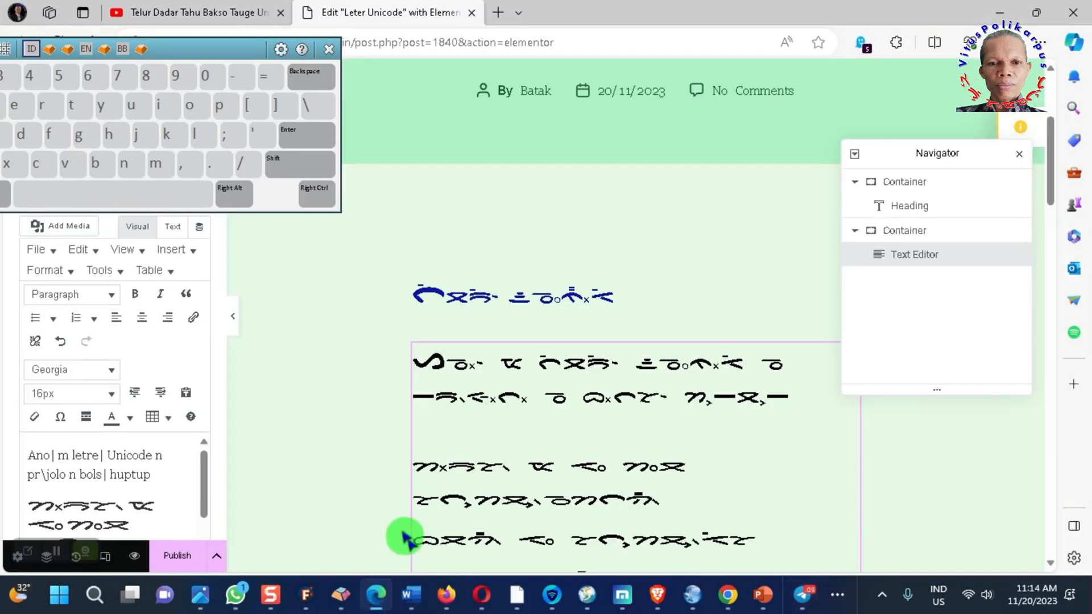
scroll(438, 472, "down", 1)
scroll(440, 465, "down", 2)
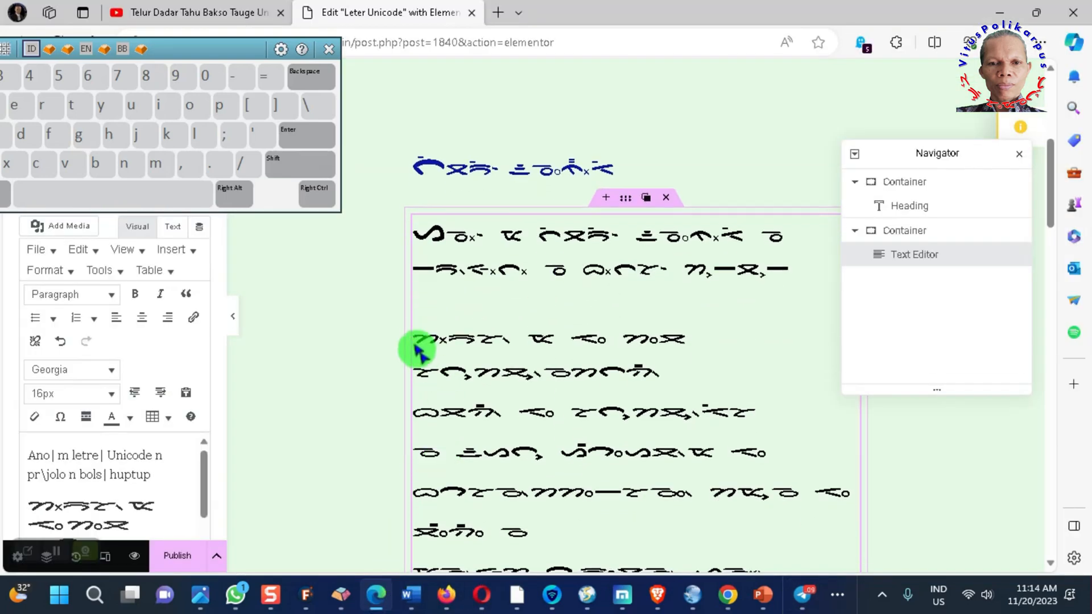
left_click_drag(420, 340, 515, 517)
scroll(519, 518, "down", 1)
scroll(519, 500, "down", 4)
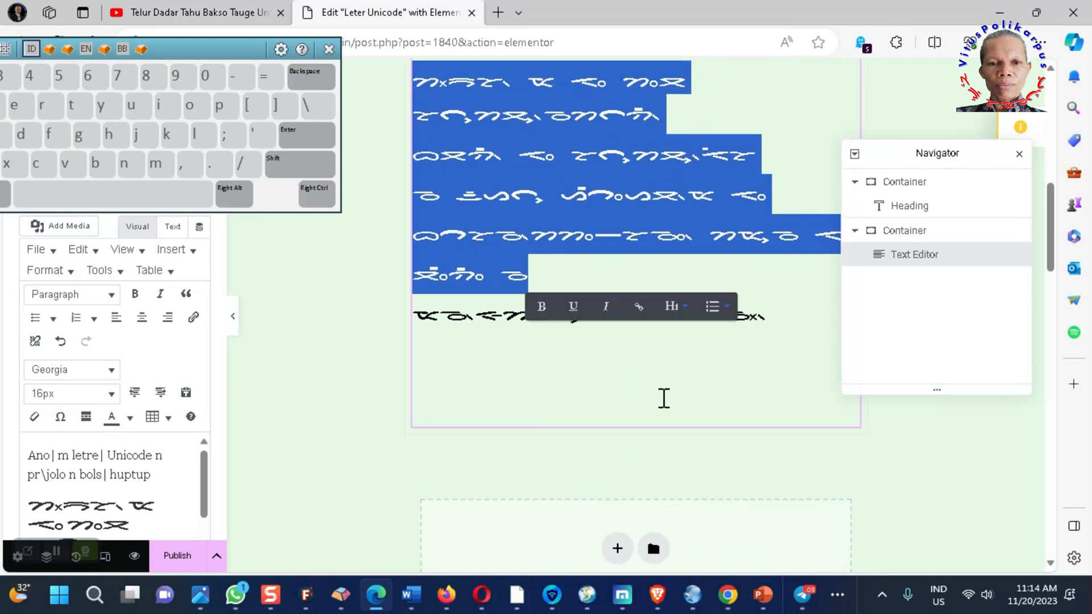
left_click(792, 320, "shift")
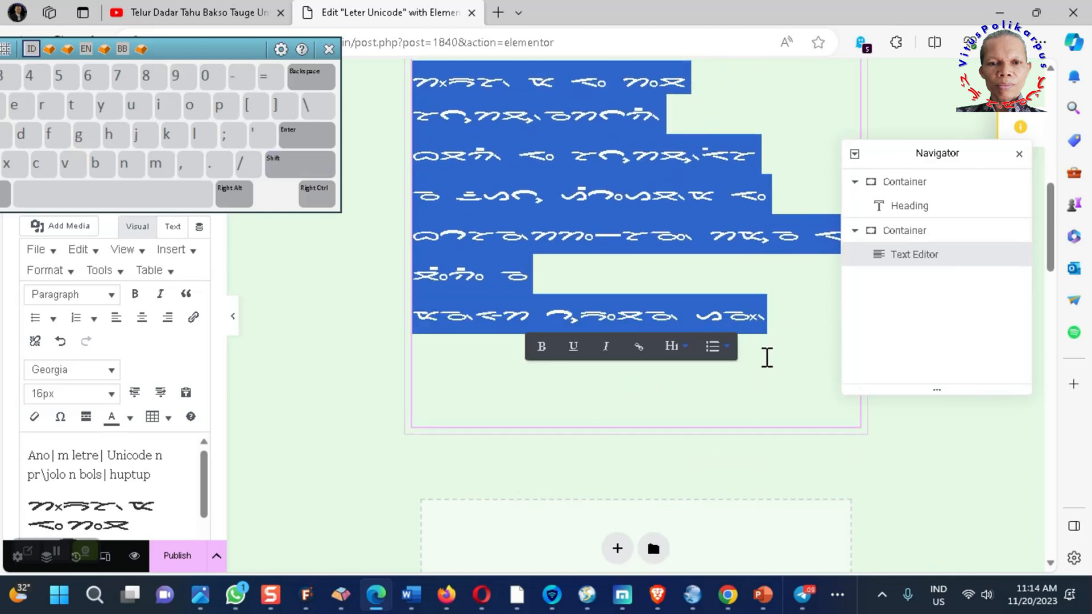
left_click(801, 595)
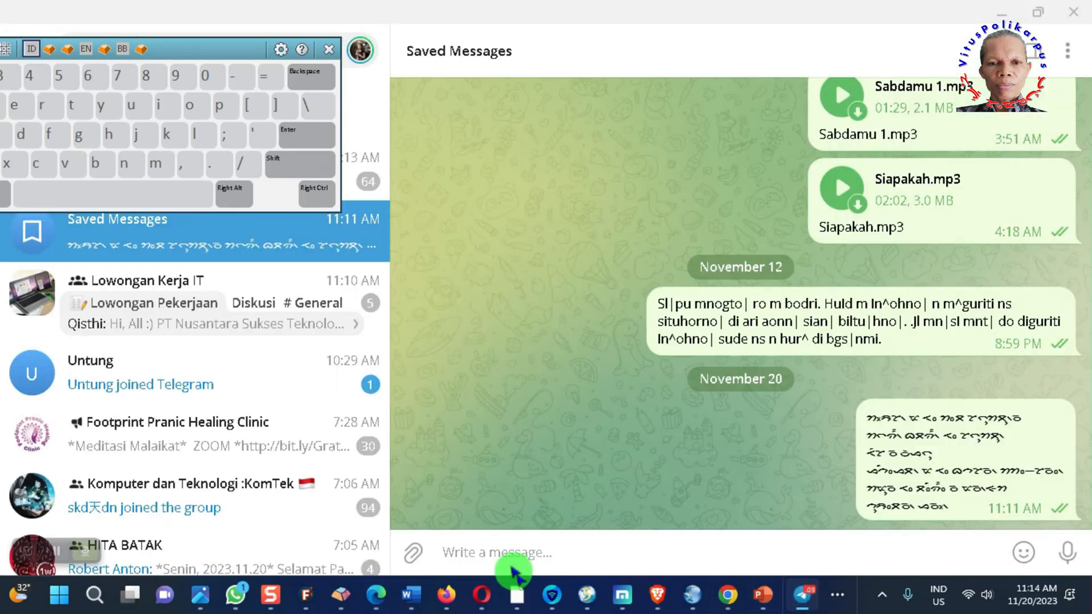
key("ctrl+v")
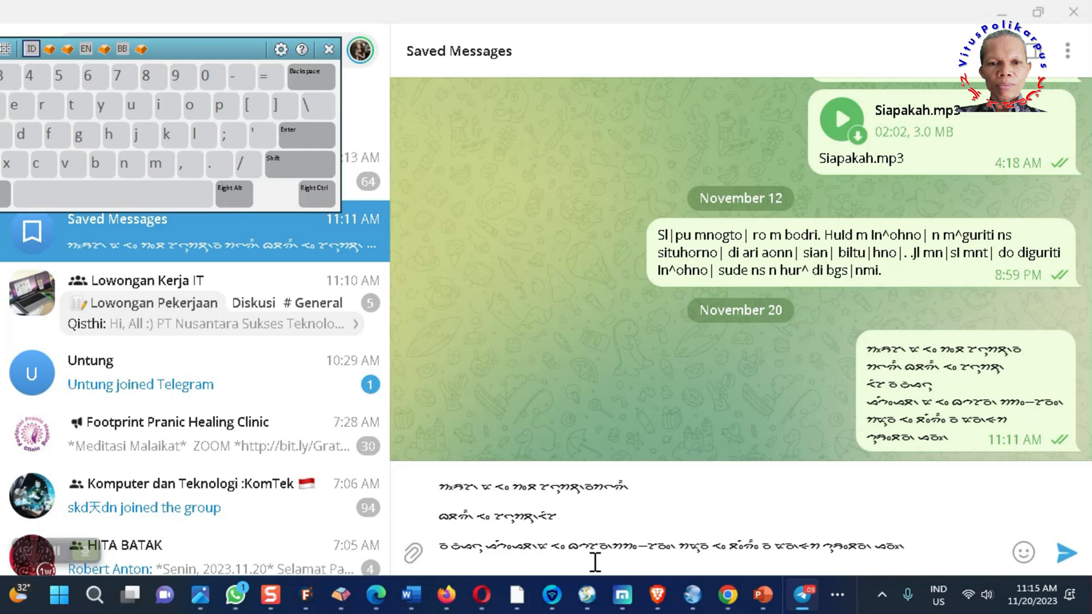
left_click_drag(917, 545, 483, 467)
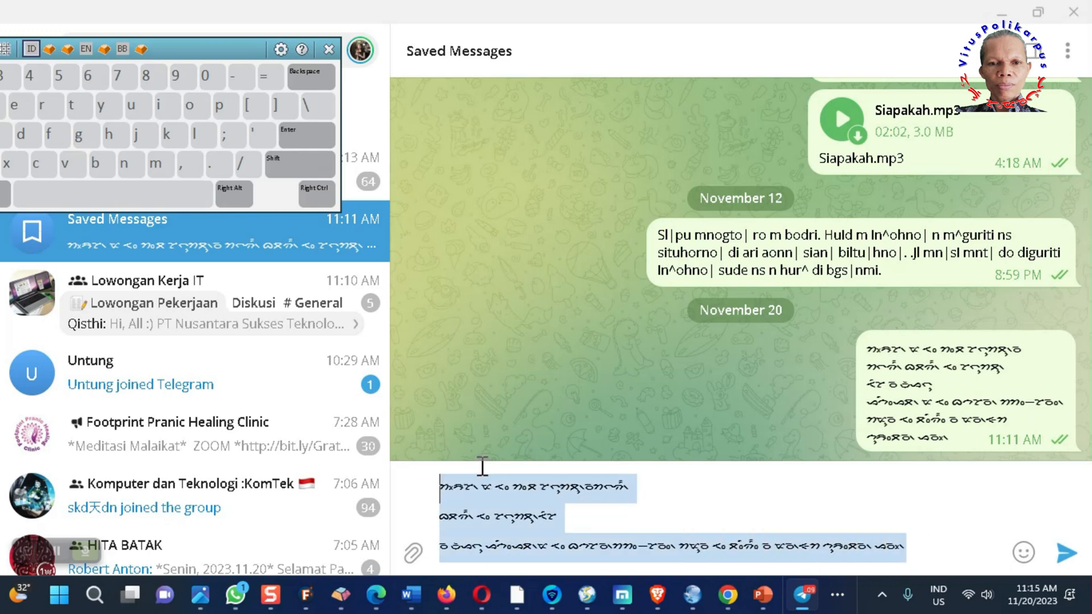
key("Delete")
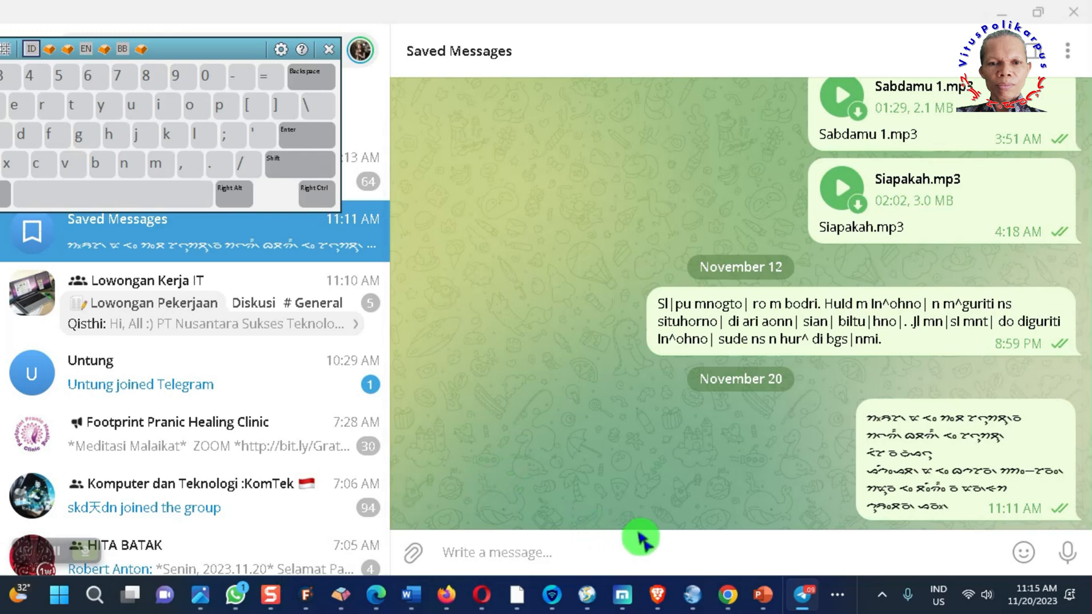
- Move the on-screen keyboard off the Telegram chat list, return to Edge and compare the two Batak texts on the WordPress page
left_click_drag(214, 51, 558, 361)
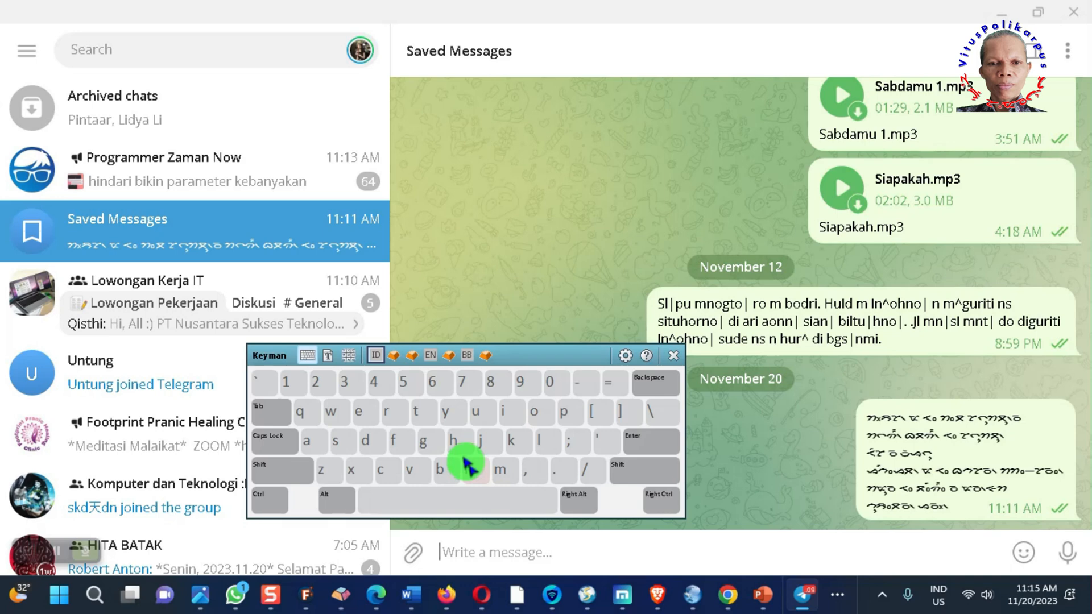
left_click(376, 594)
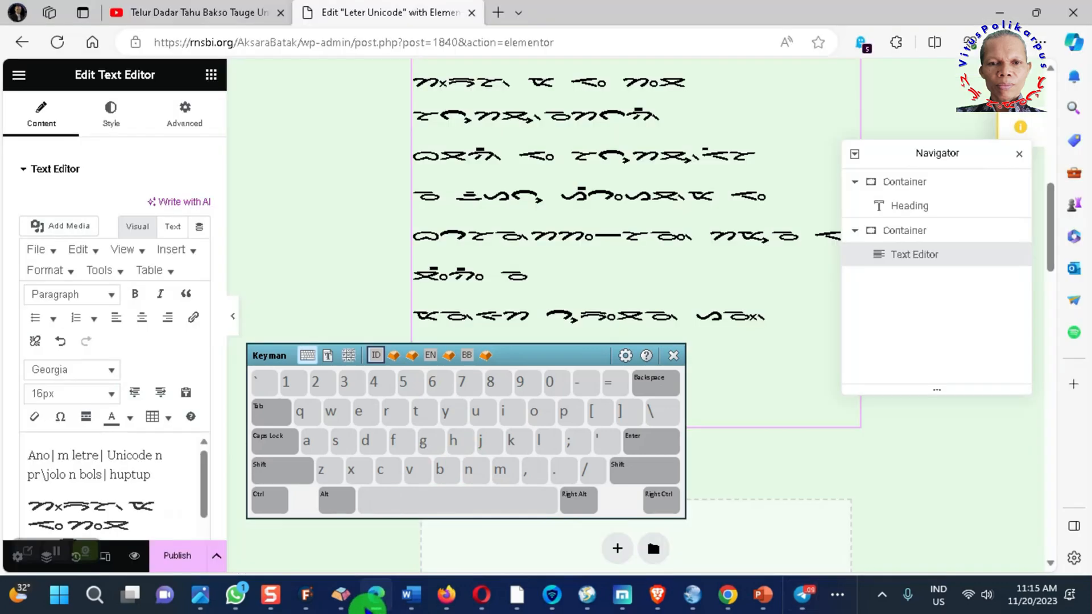
scroll(103, 372, "down", 3)
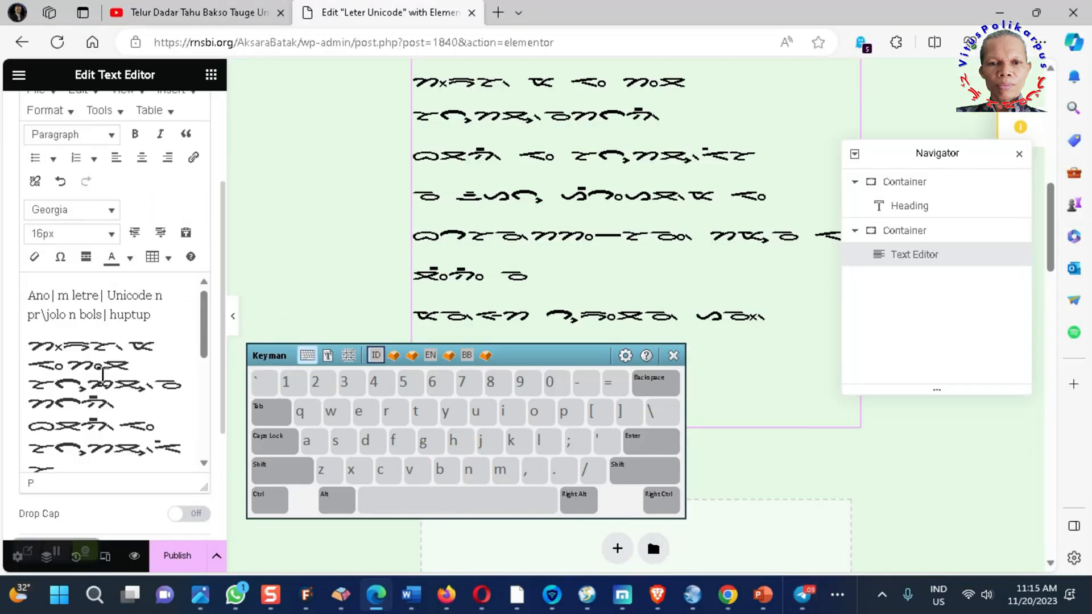
scroll(492, 263, "up", 5)
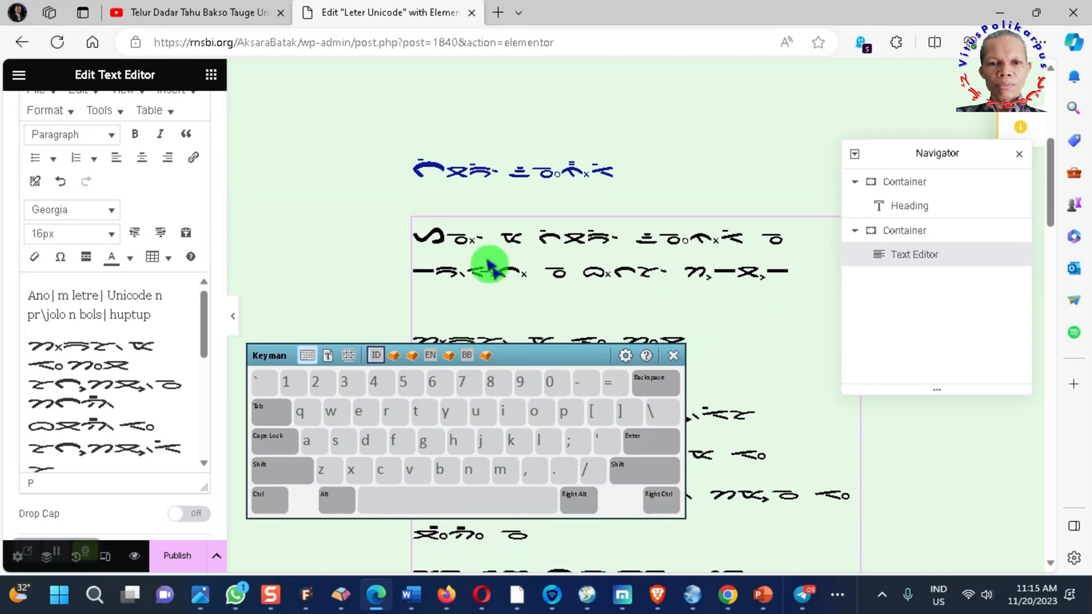
scroll(569, 312, "down", 10)
scroll(577, 273, "up", 5)
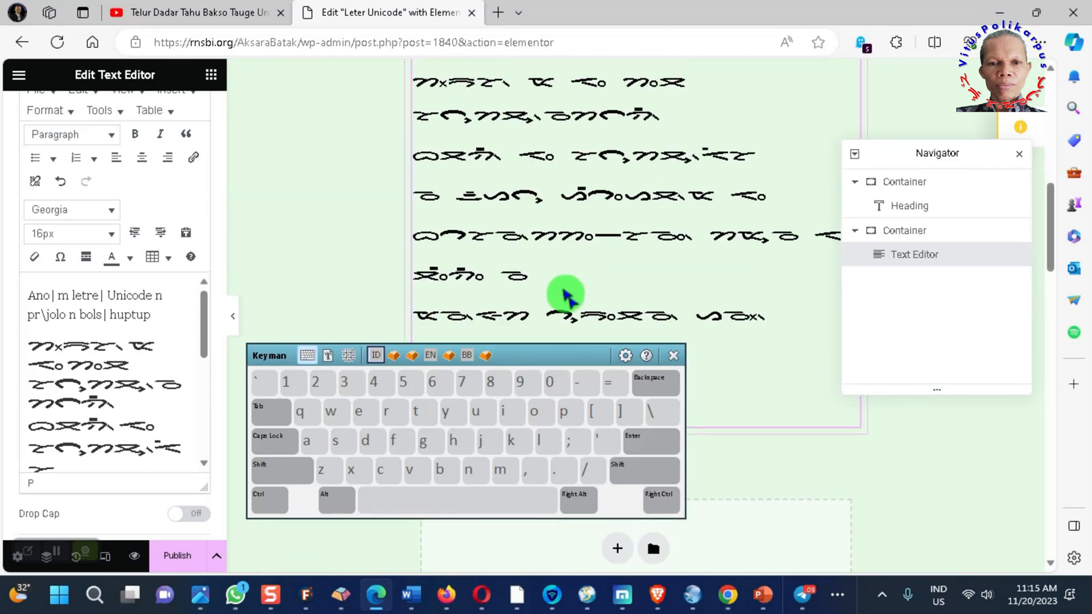
scroll(568, 284, "up", 2)
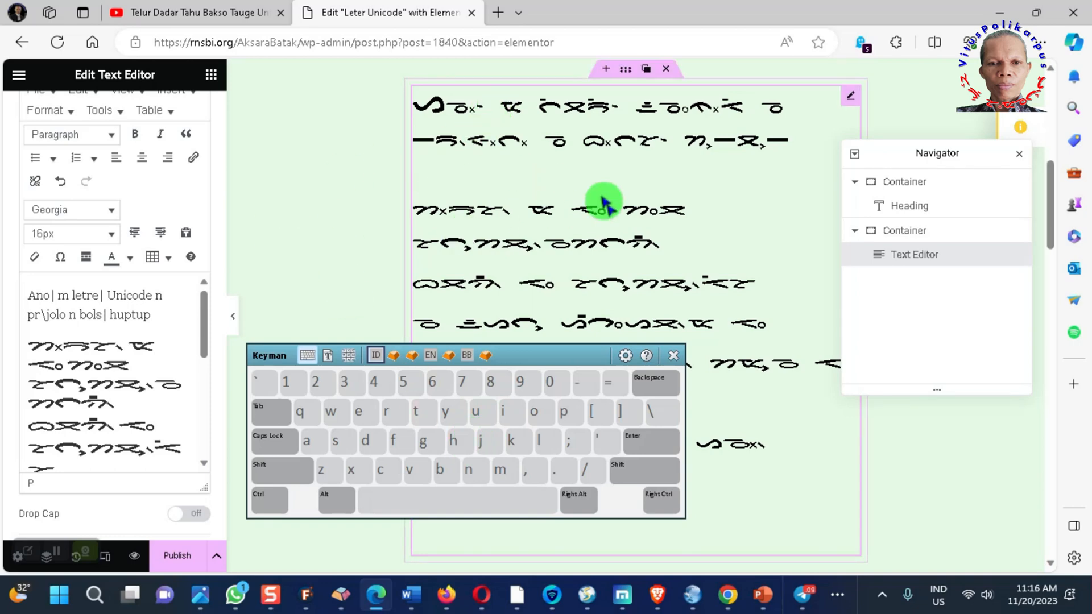
- Switch to Opera and reposition the on-screen keyboard beside the Batak text in the Blogger post
mouse_move(658, 606)
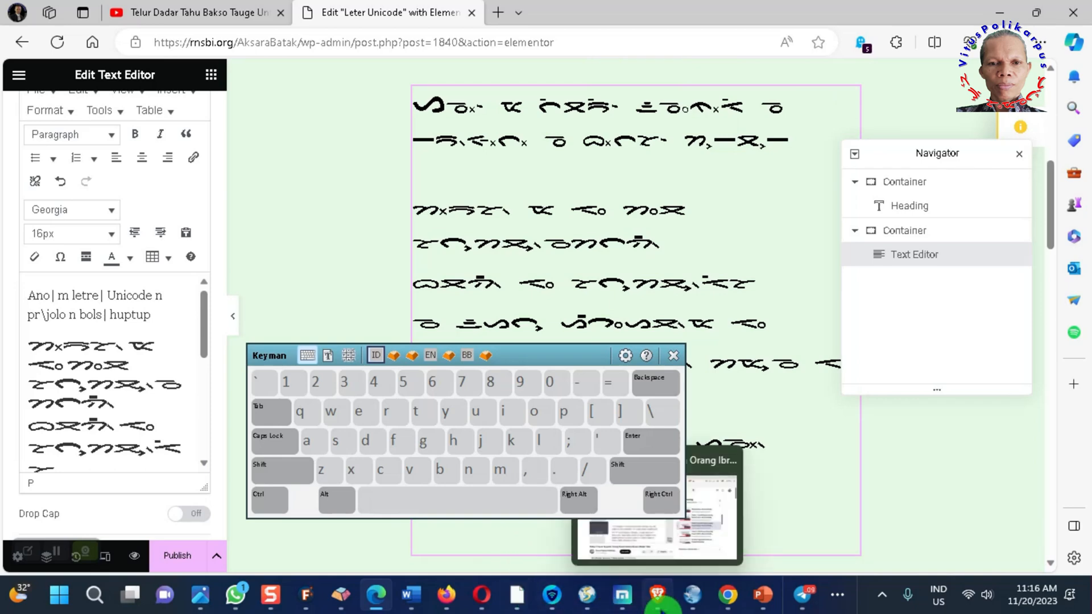
left_click(481, 594)
left_click_drag(539, 358, 918, 272)
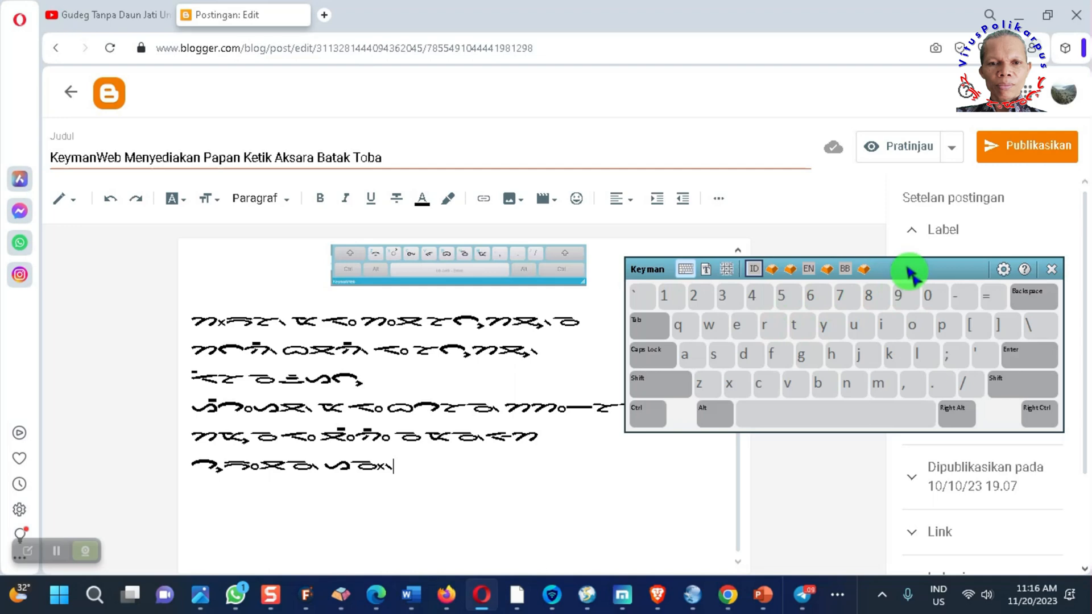
left_click_drag(909, 273, 908, 345)
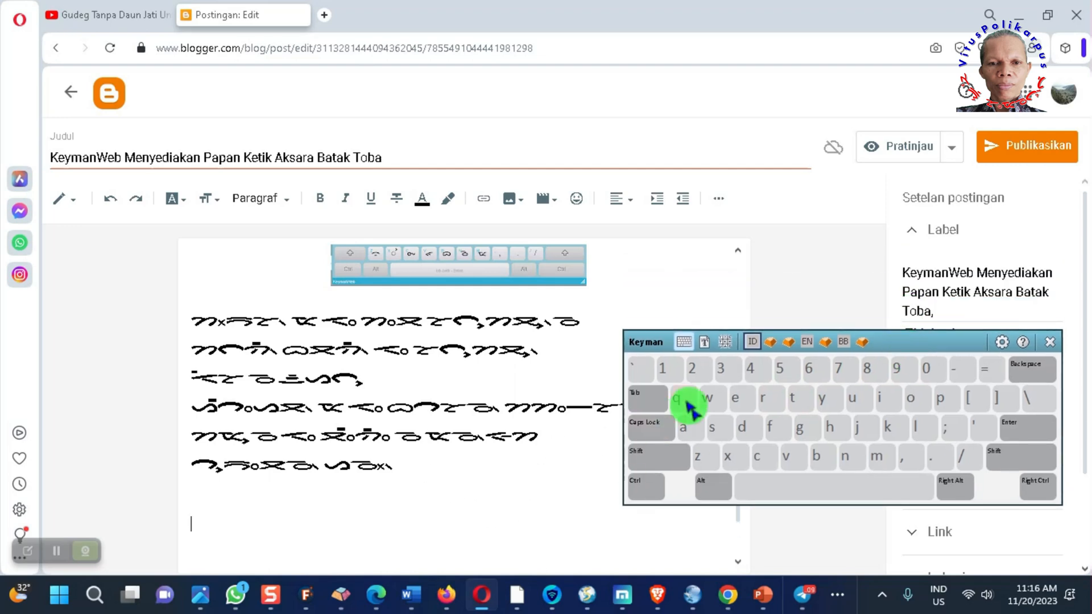
- Switch the on-screen keyboard to the Toba Batak layout and enter the word "anu" on the empty line below the Blogger post's Batak paragraph
left_click_drag(902, 342, 643, 400)
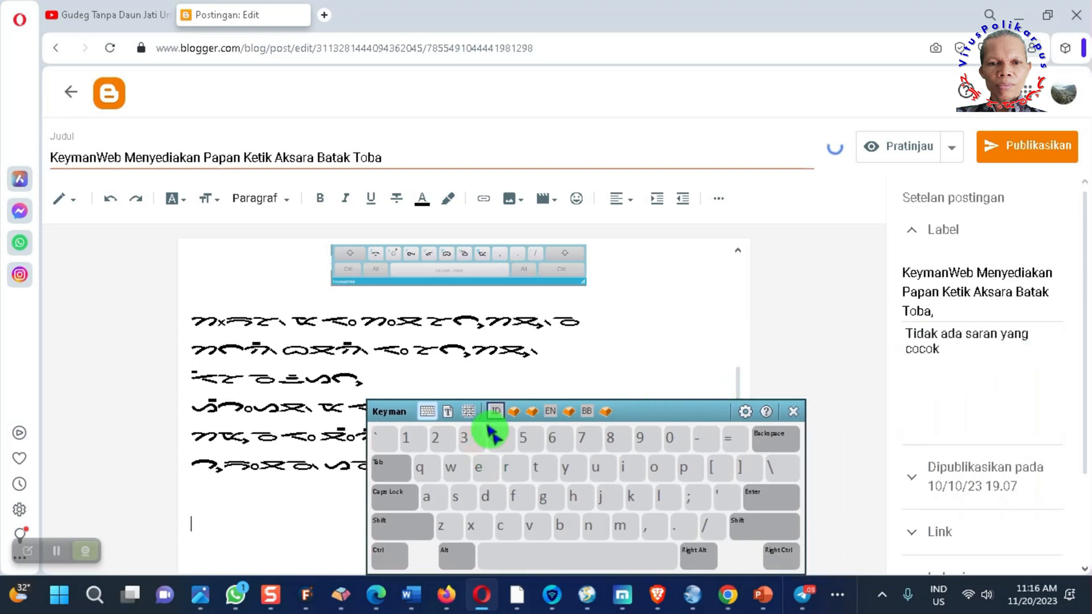
left_click(513, 411)
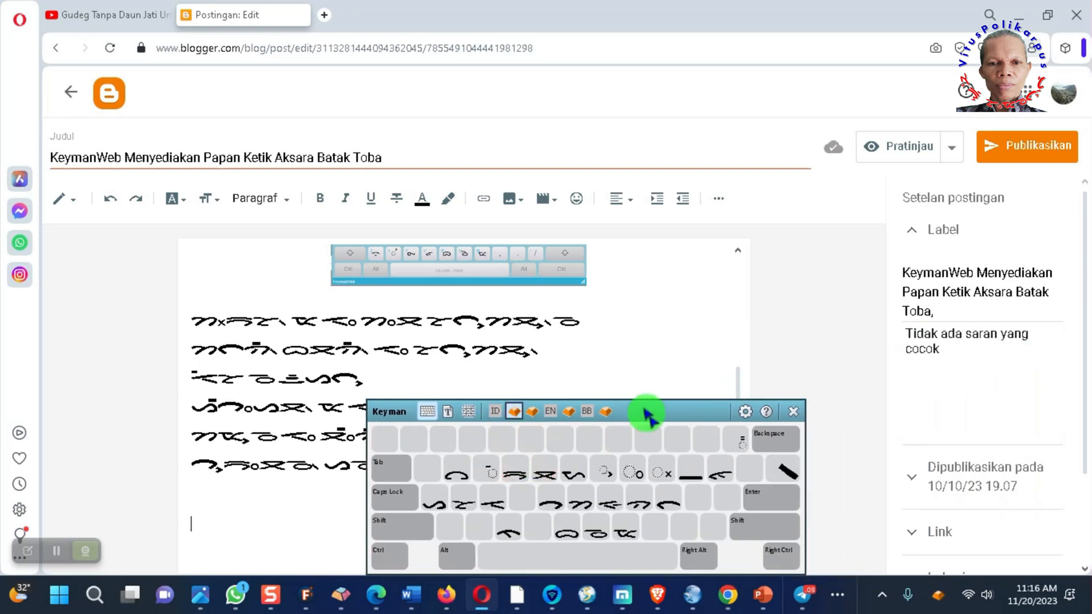
left_click_drag(643, 412, 698, 411)
left_click(487, 511)
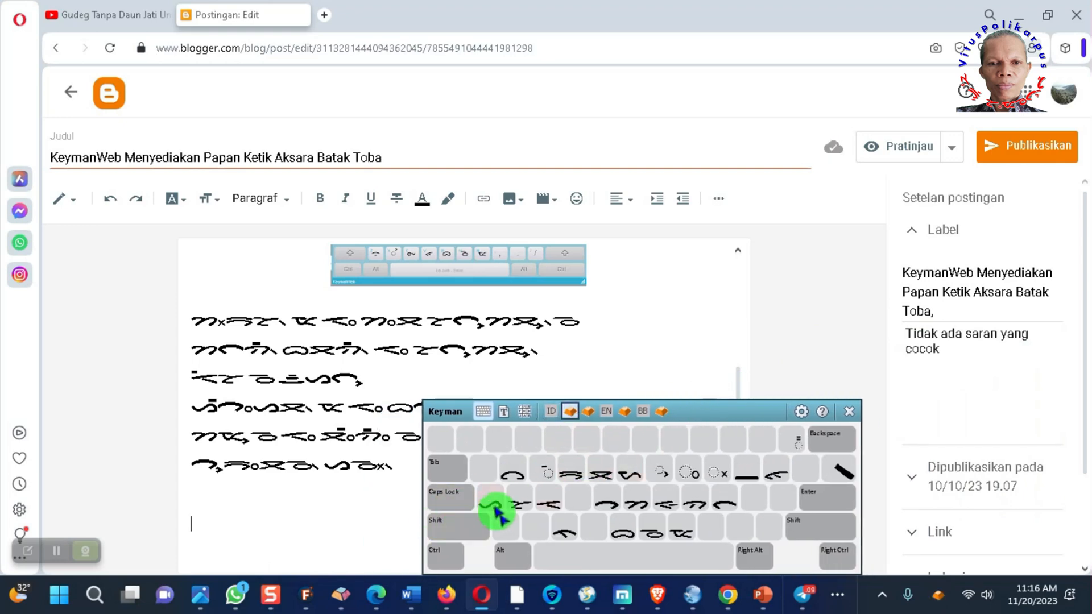
left_click(648, 520)
left_click(604, 560)
left_click(650, 538)
left_click(569, 480)
left_click(829, 441)
left_click(831, 442)
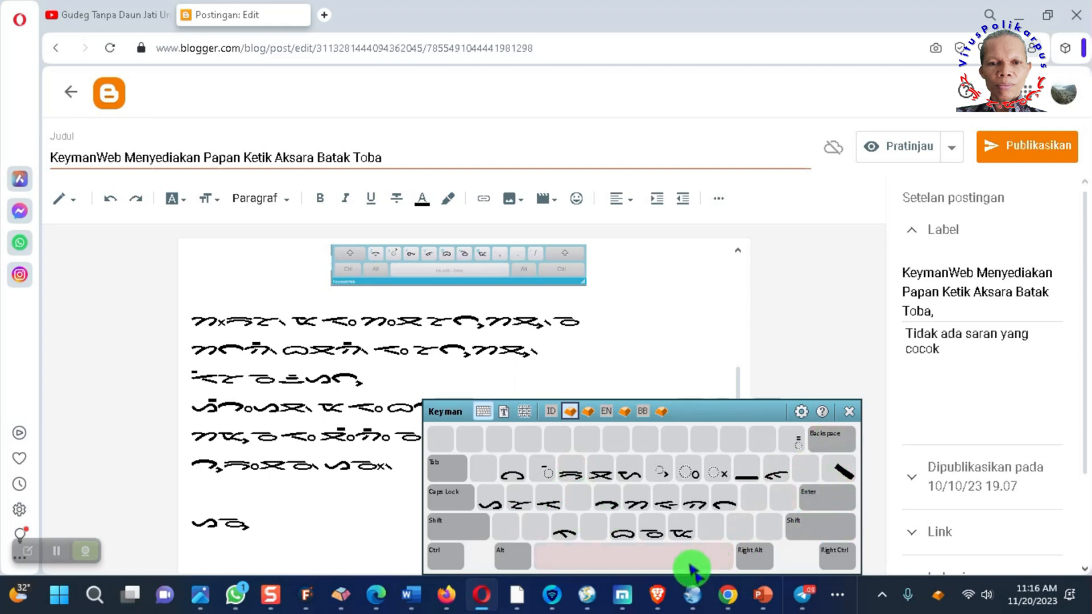
- Add the word "margoar" in Toba Batak letters after the first word of the new line
left_click(681, 533)
left_click(569, 475)
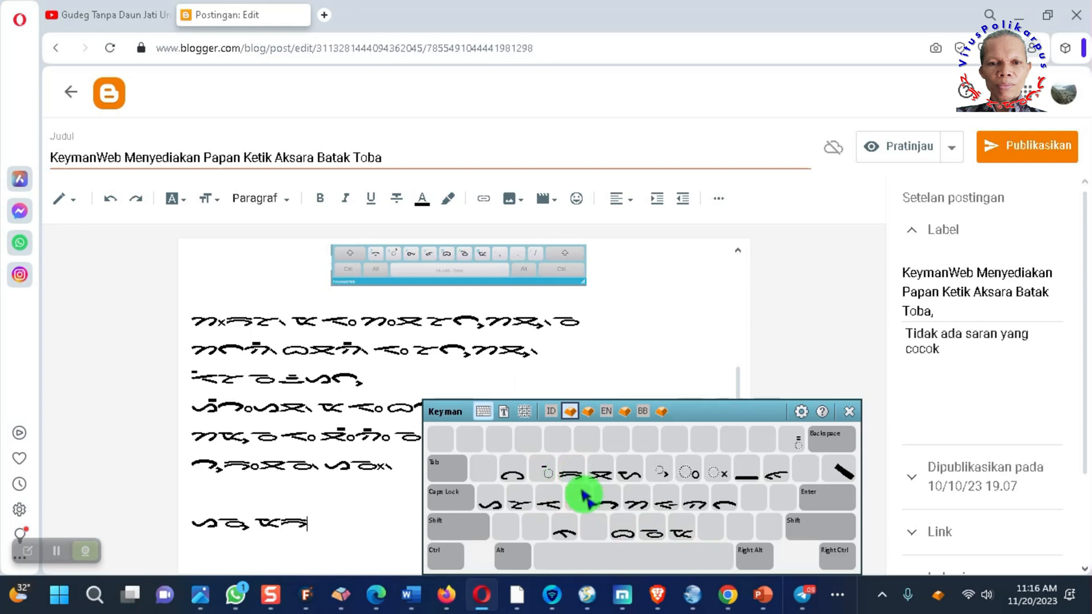
left_click(607, 506)
left_click(697, 473)
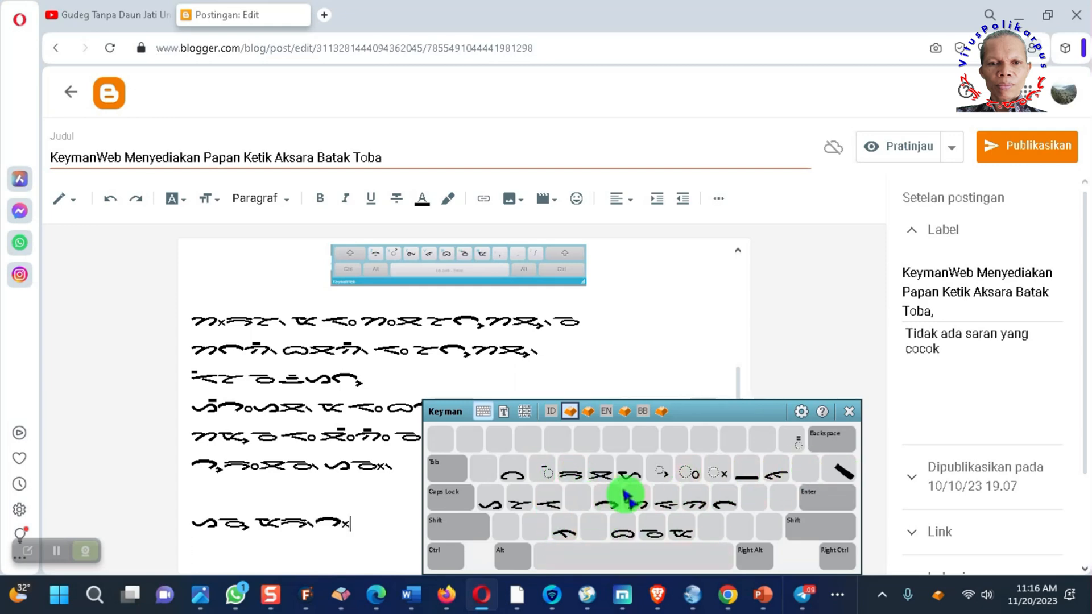
left_click(489, 504)
left_click(579, 478)
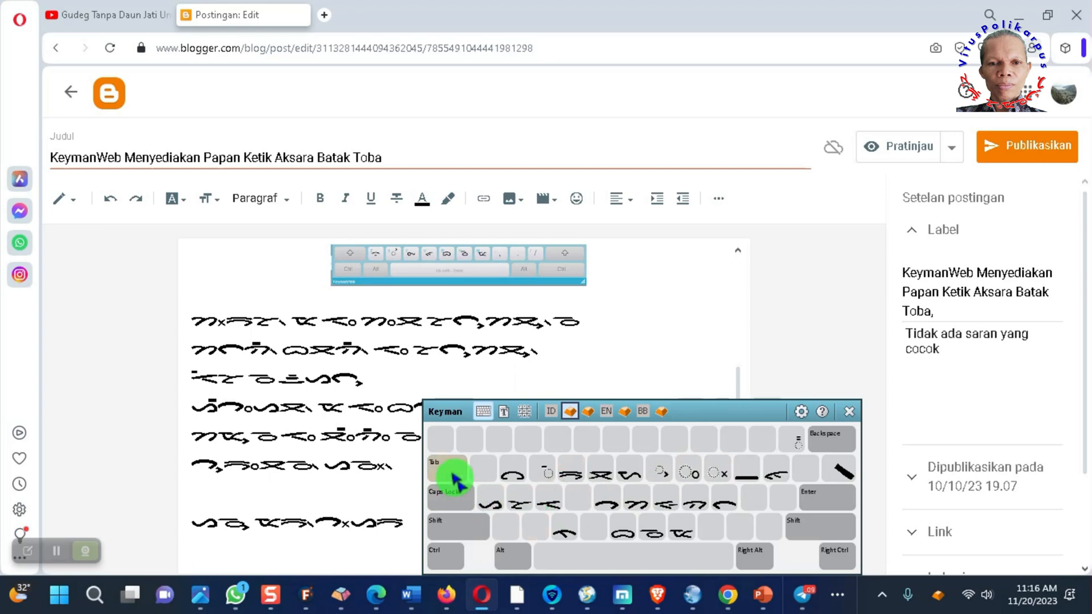
left_click(842, 473)
- Move the on-screen keyboard above the new line and add the person's first name in Toba Batak letters
left_click_drag(722, 410, 380, 243)
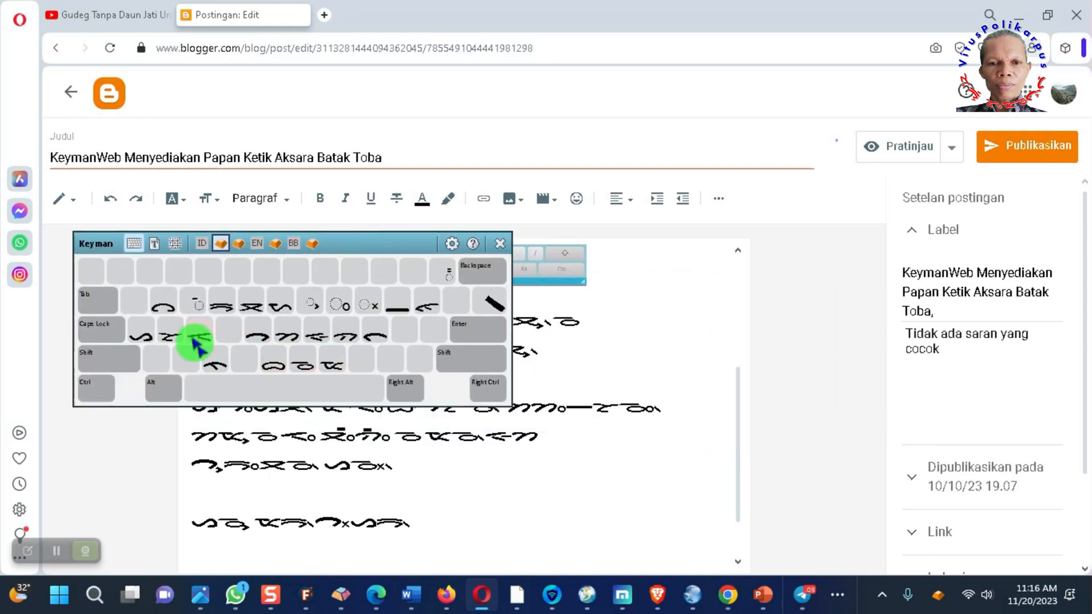
left_click(167, 336)
left_click(312, 307)
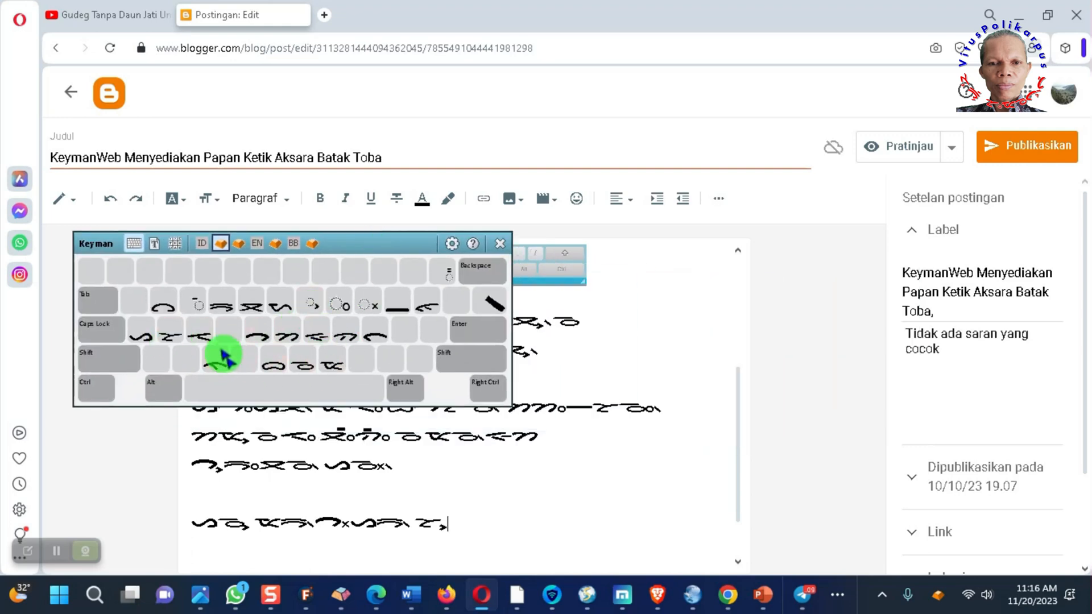
left_click(223, 306)
left_click(113, 359)
left_click(277, 307)
left_click(121, 359)
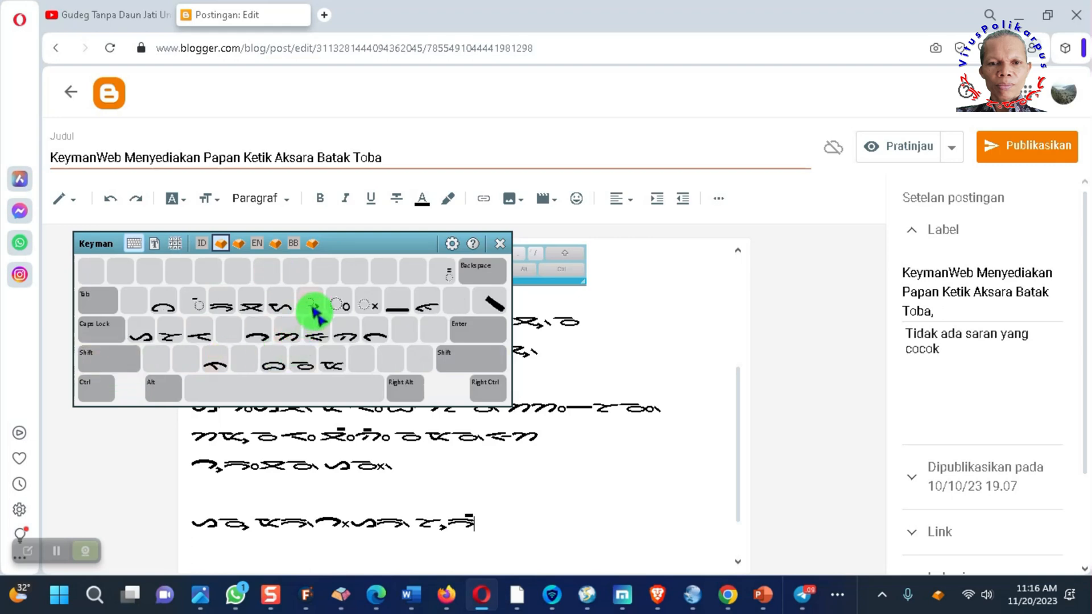
left_click(243, 392)
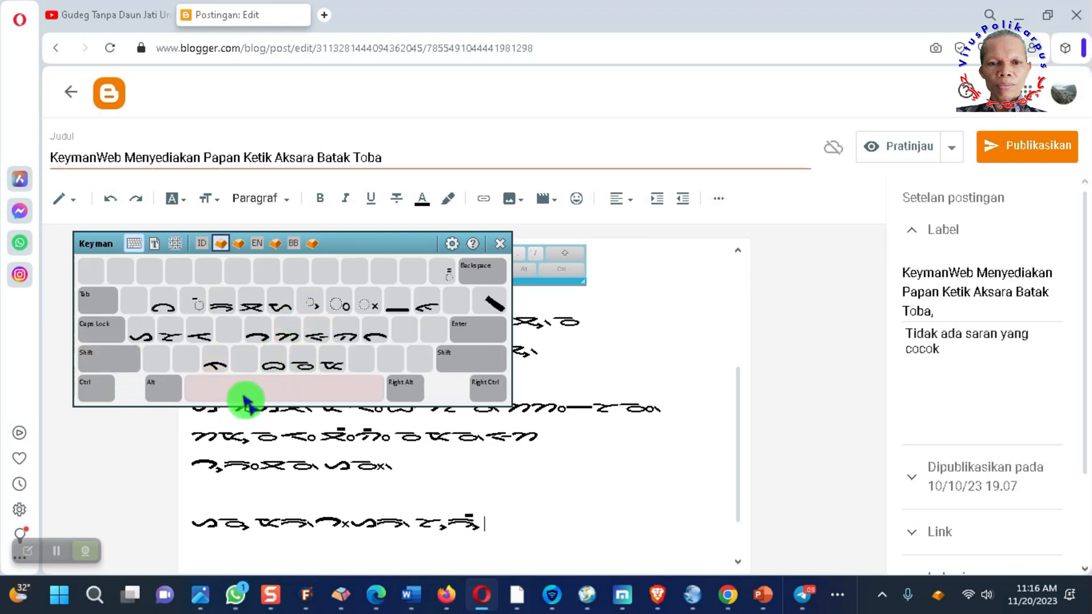
- Add the person's surname in Toba Batak letters at the end of the new line
left_click(171, 336)
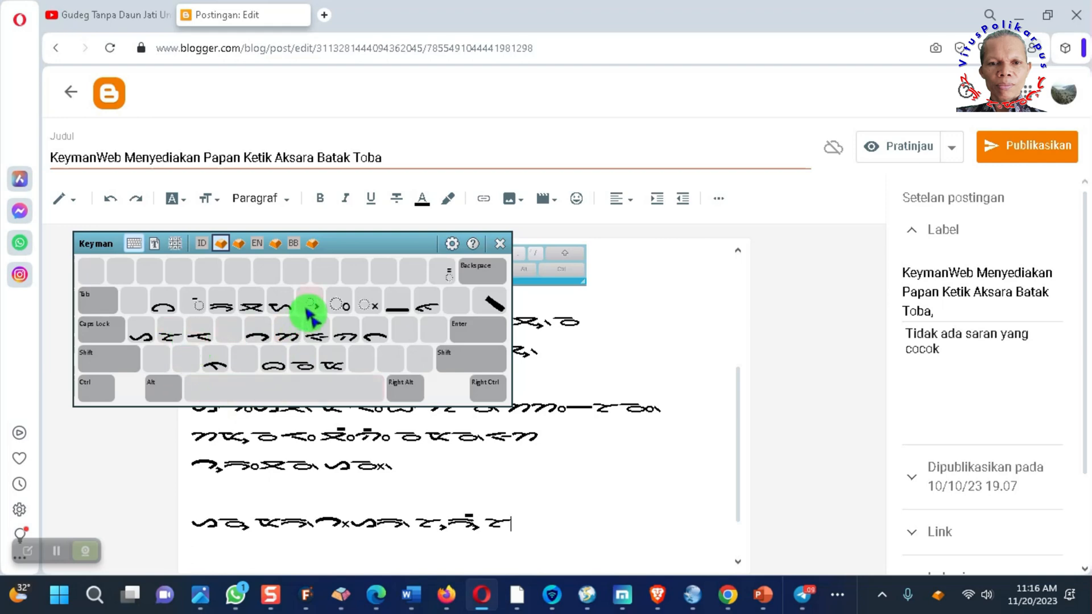
left_click(341, 307)
left_click(336, 364)
left_click(302, 366)
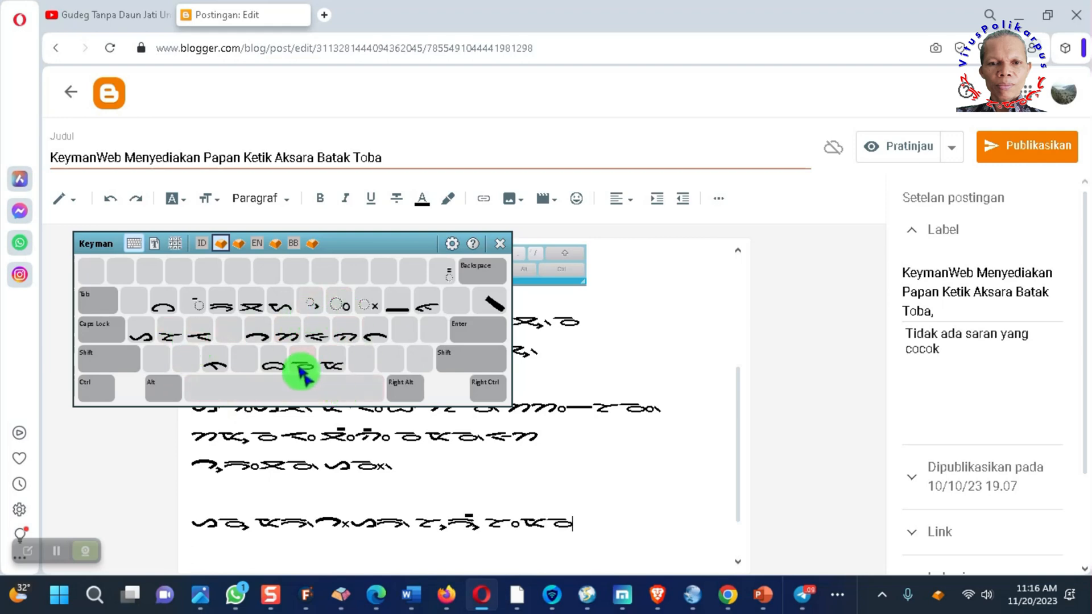
left_click(380, 338)
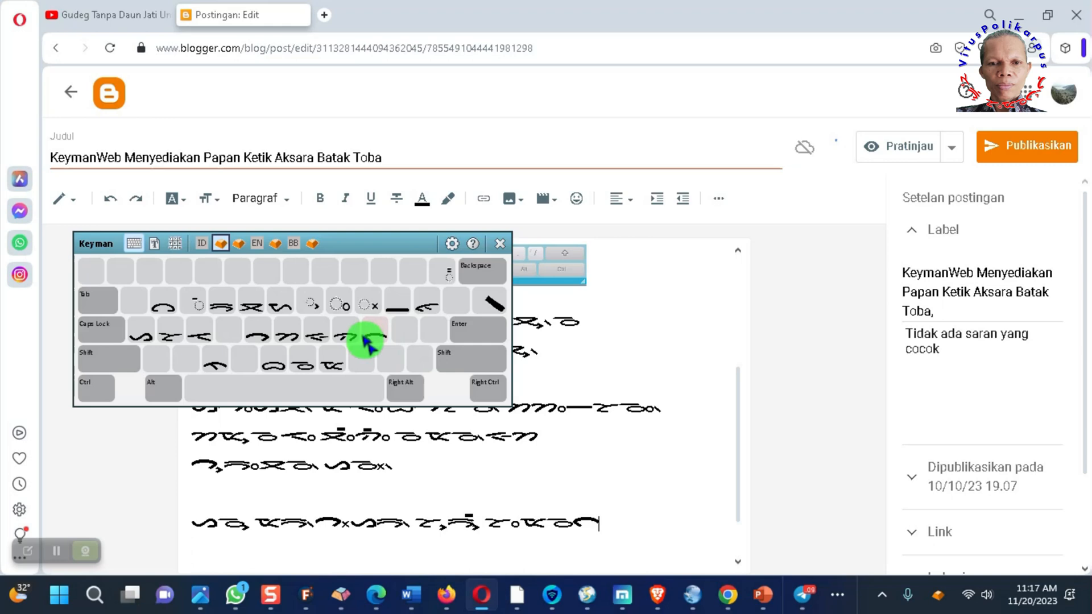
left_click(342, 312)
left_click(488, 308)
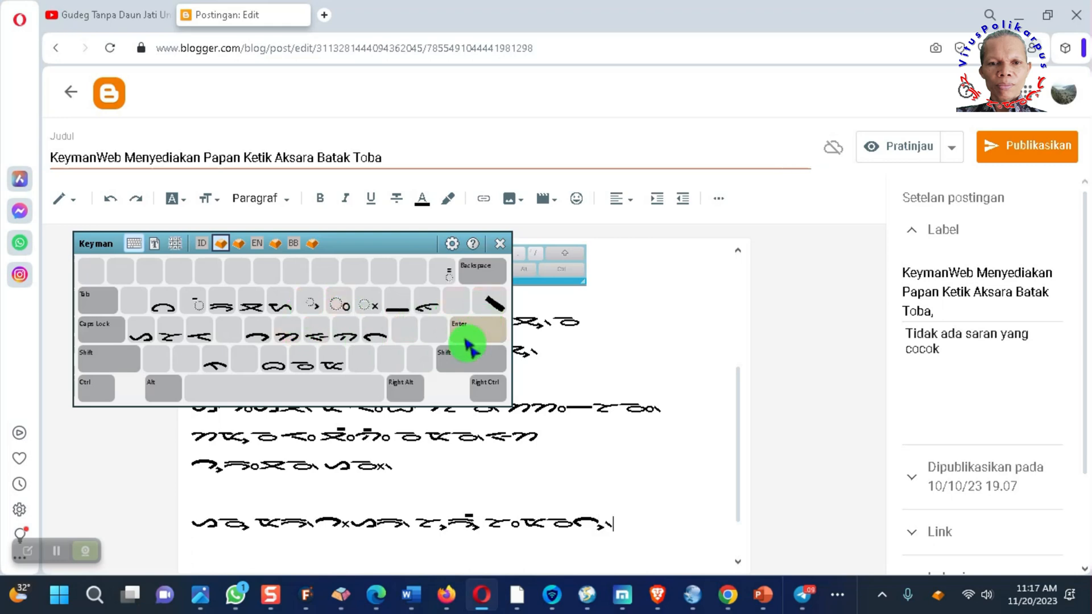
left_click(380, 340)
left_click(143, 364)
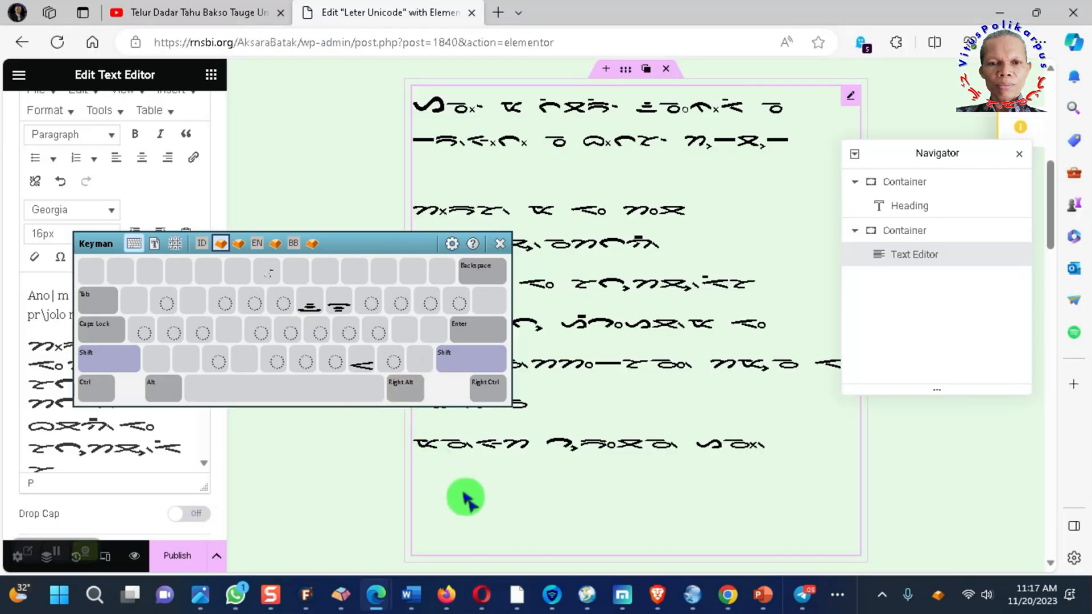
- Switch to Edge and enter the Batak word "ahu" on the empty line below the WordPress text block's last paragraph
left_click(463, 493)
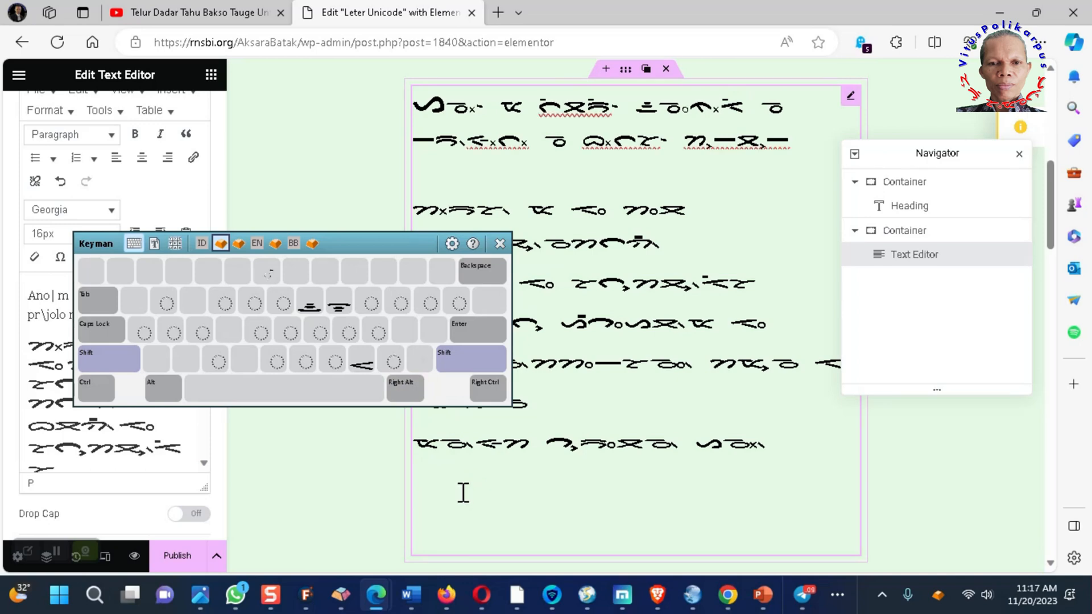
left_click_drag(392, 246, 305, 195)
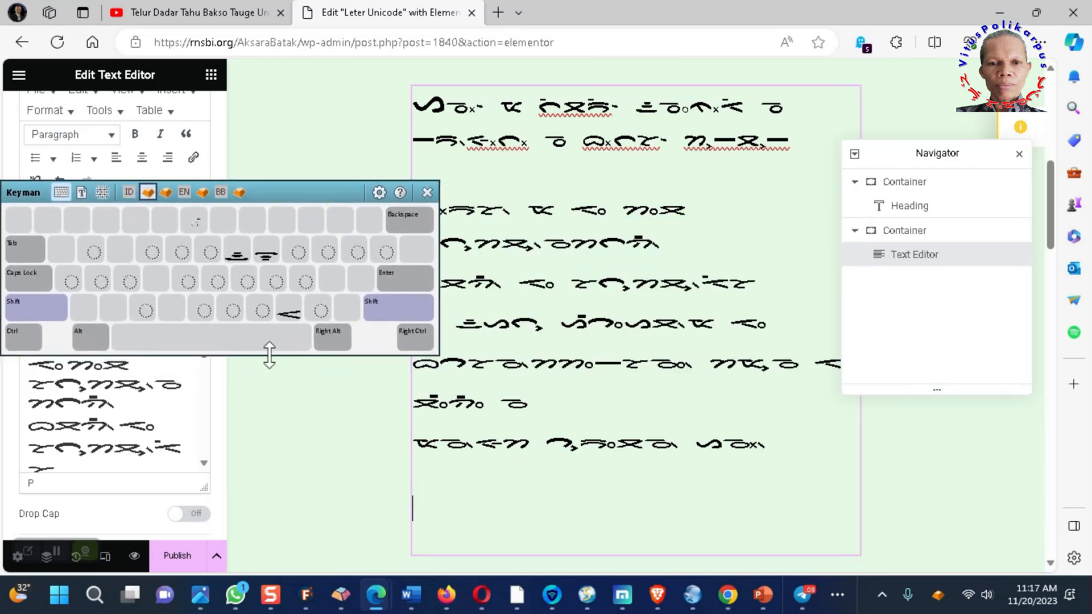
left_click(36, 310)
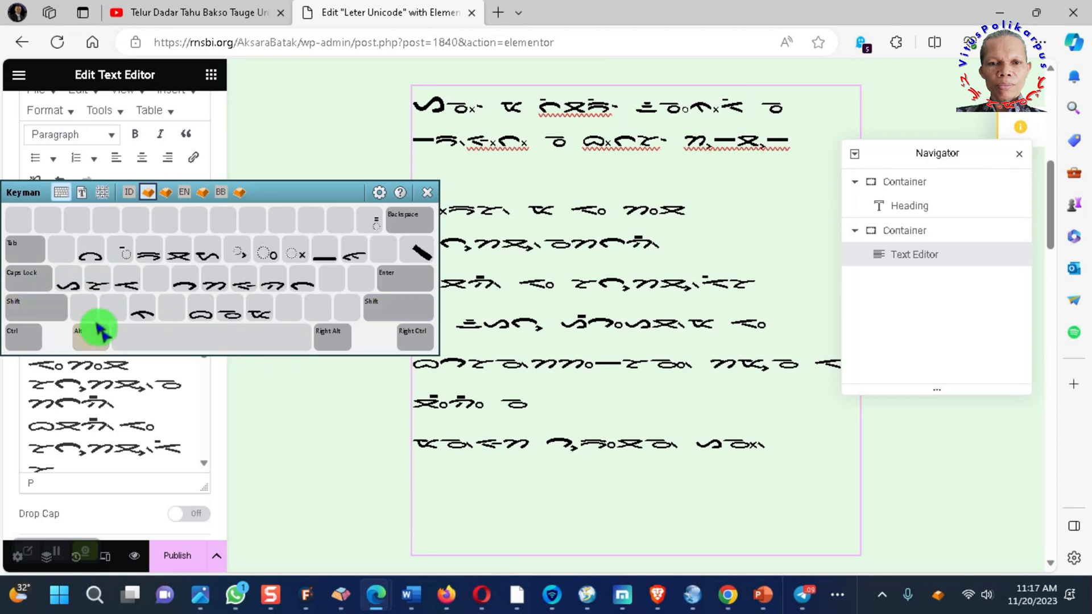
left_click(73, 286)
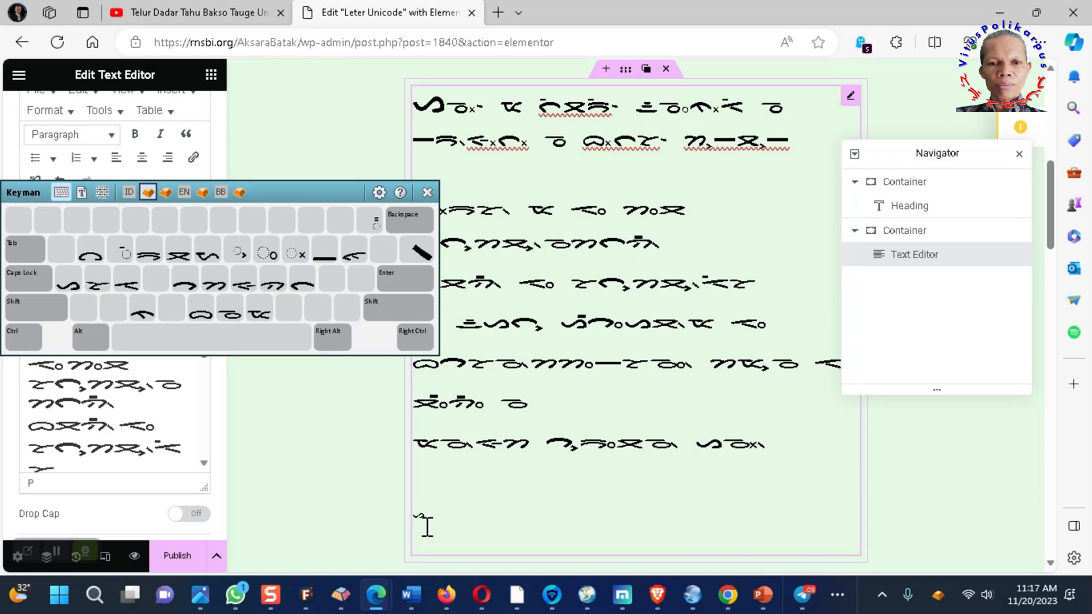
double_click(502, 137)
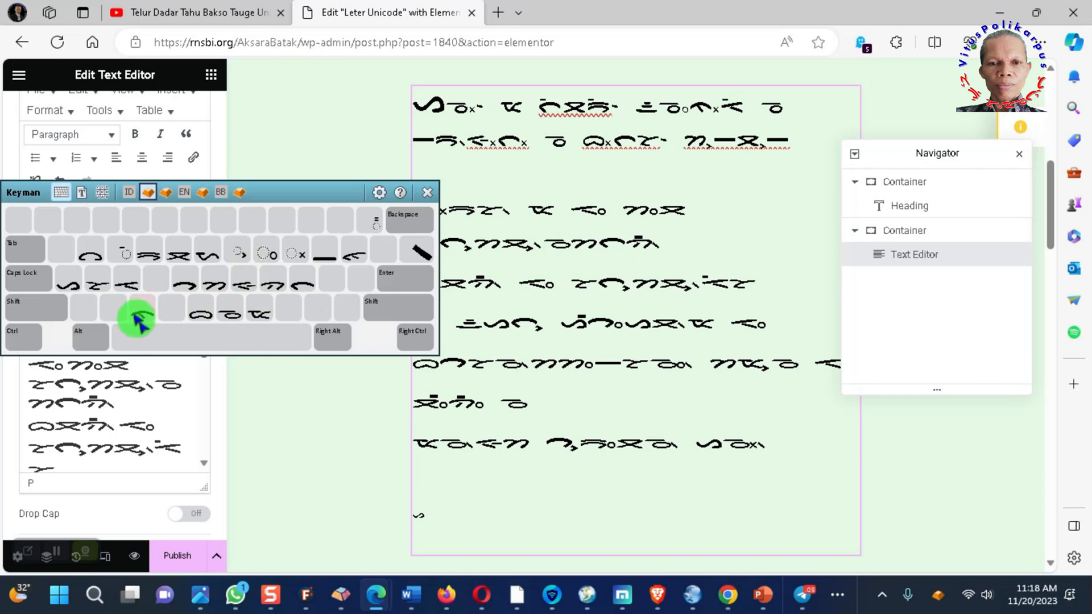
left_click(211, 286)
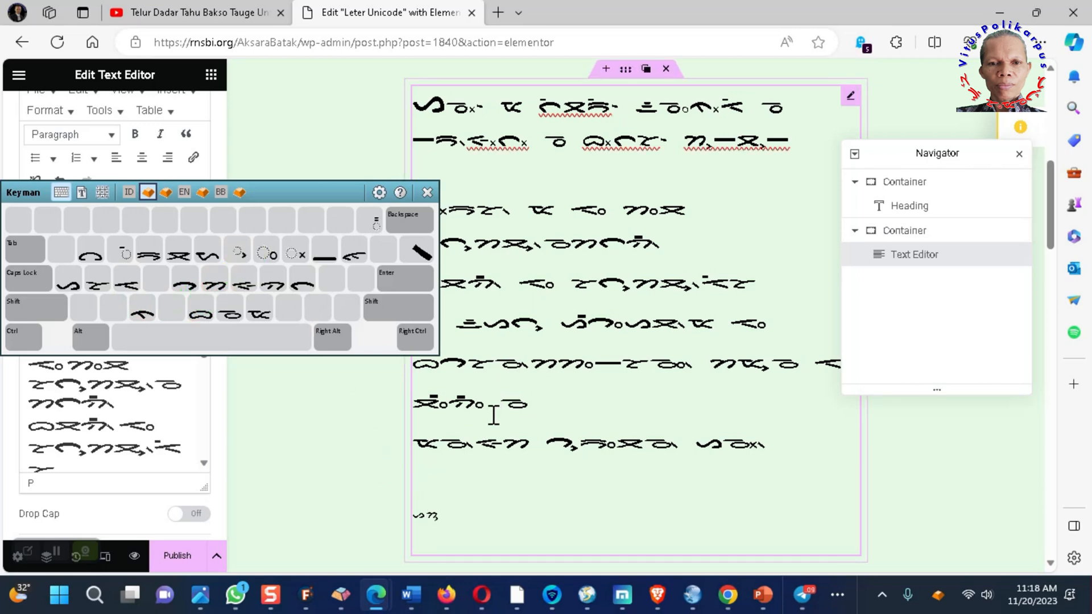
- Select the new Batak word at the end of the WordPress text editor's content and set its font size to 20px
left_click_drag(445, 519, 421, 525)
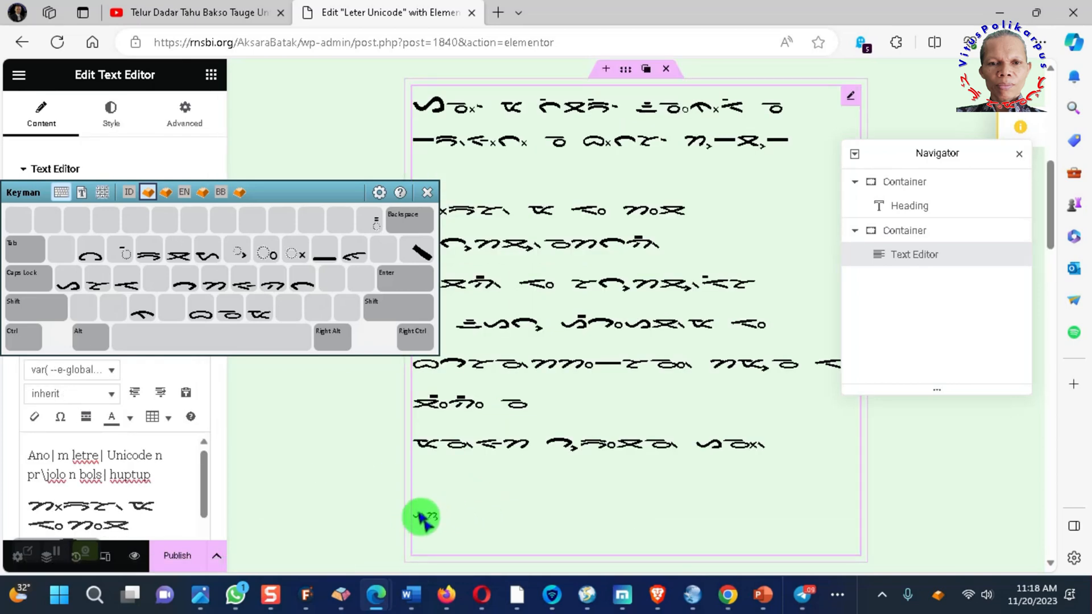
left_click_drag(205, 470, 207, 574)
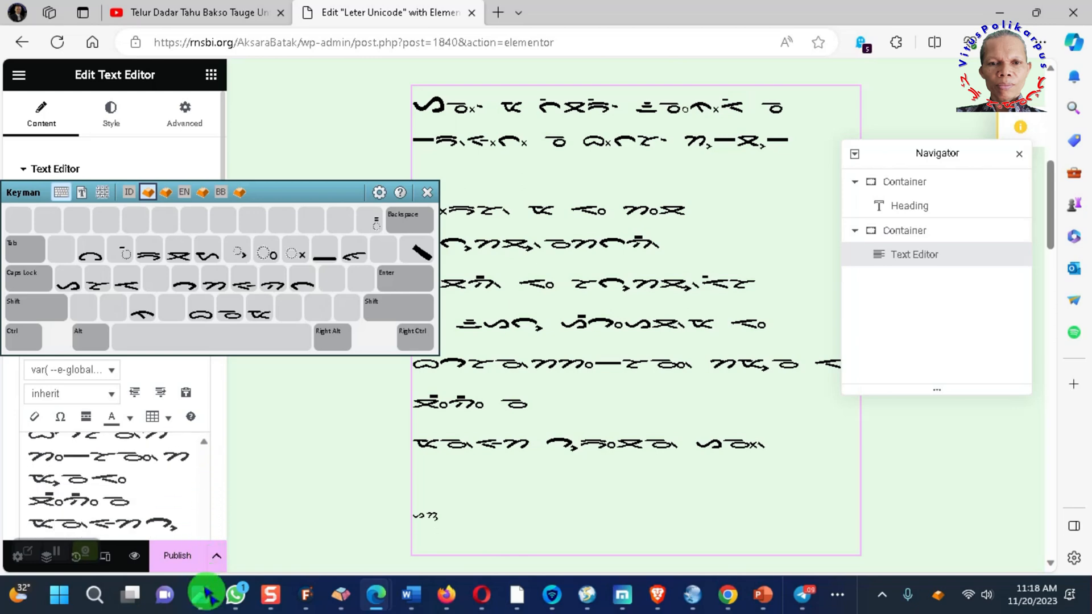
mouse_move(205, 594)
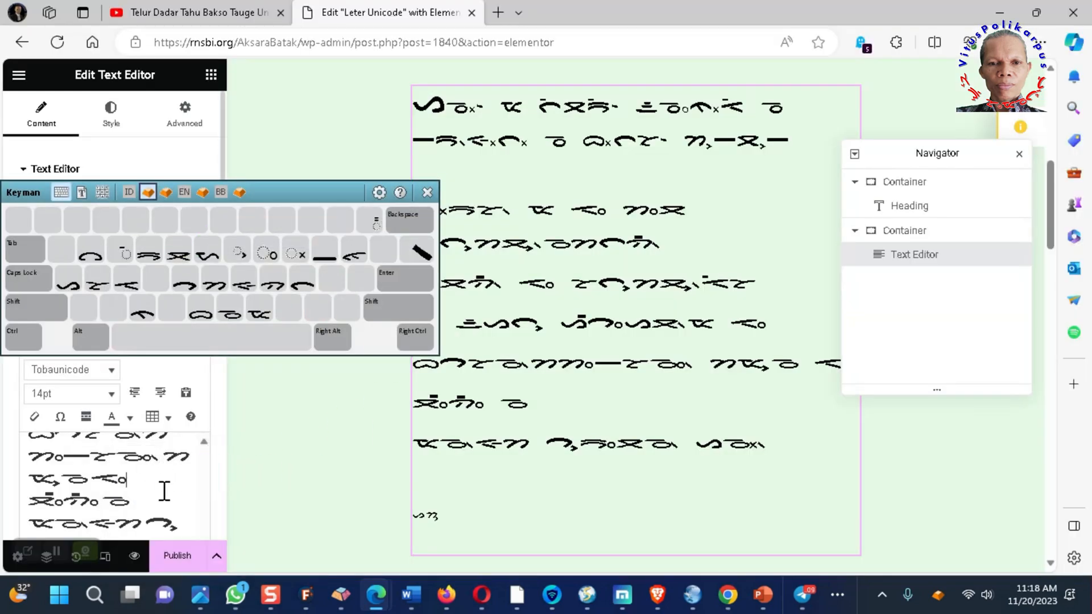
key("ctrl+End")
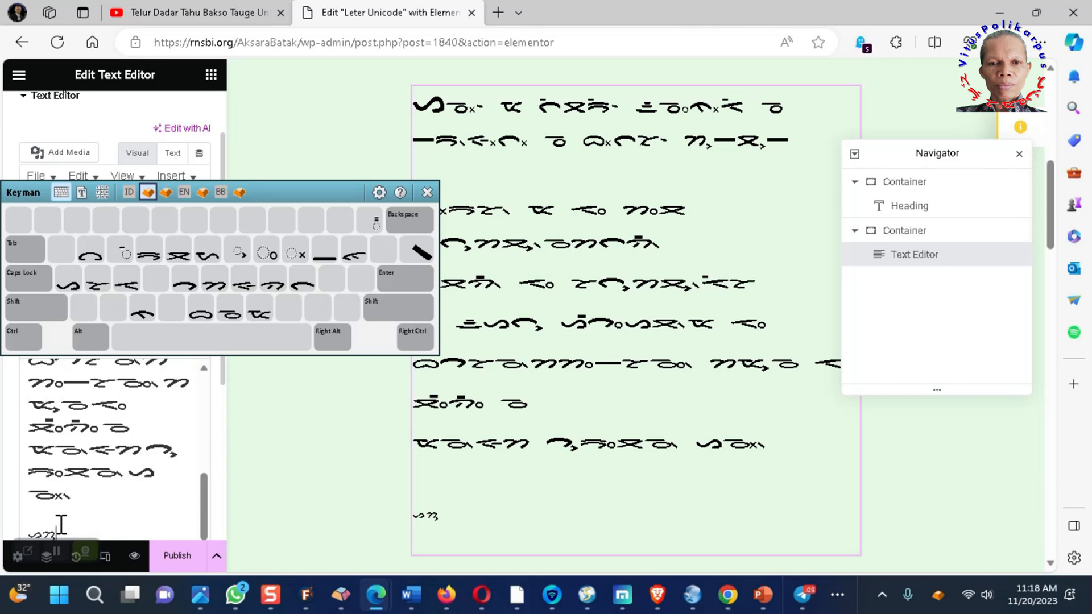
key("shift+Left")
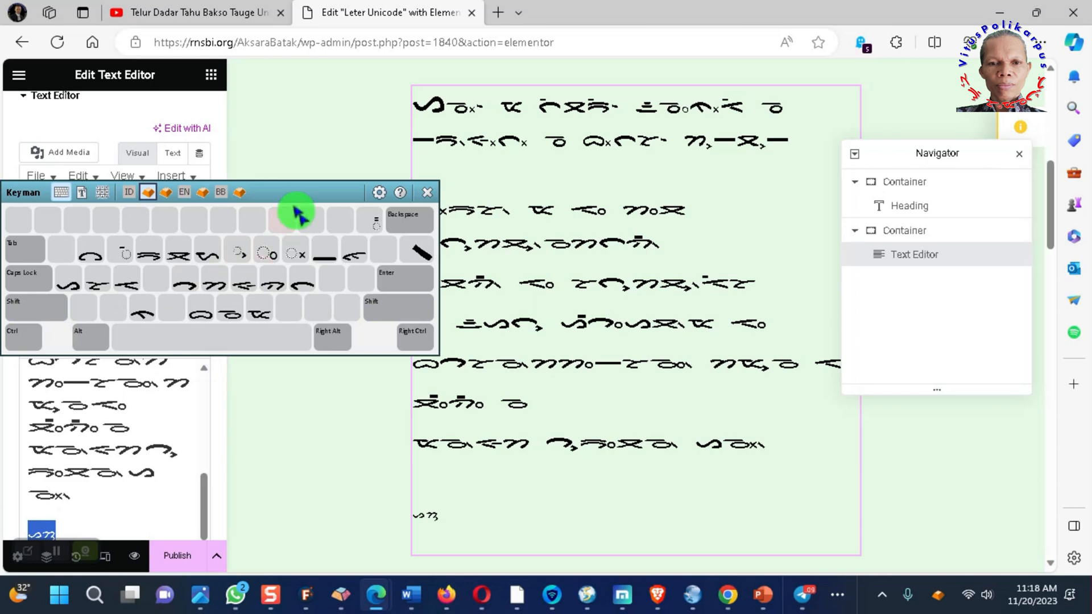
left_click_drag(307, 189, 575, 247)
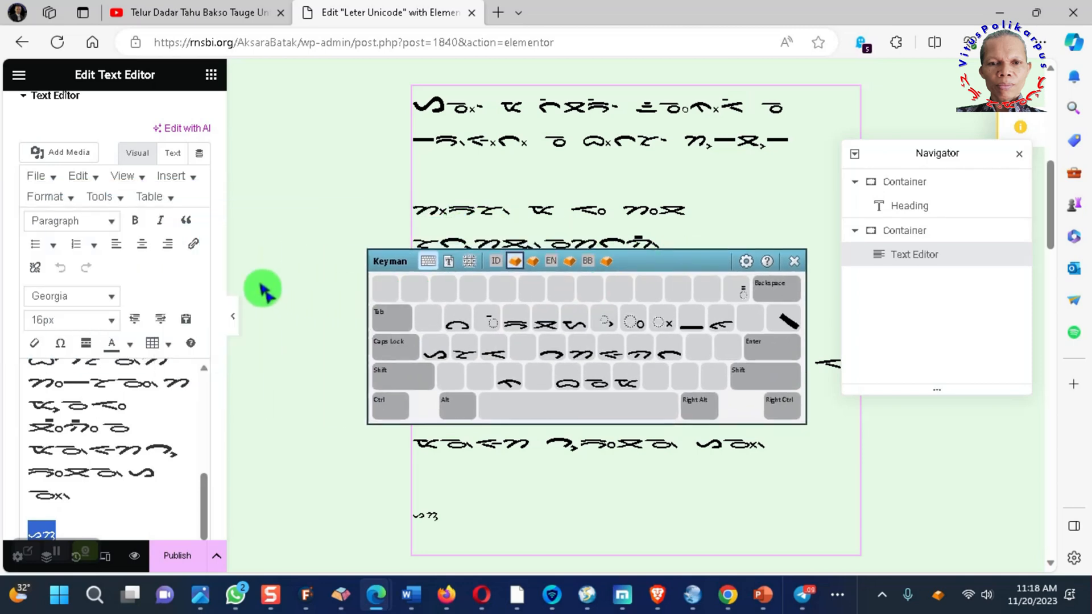
left_click(111, 321)
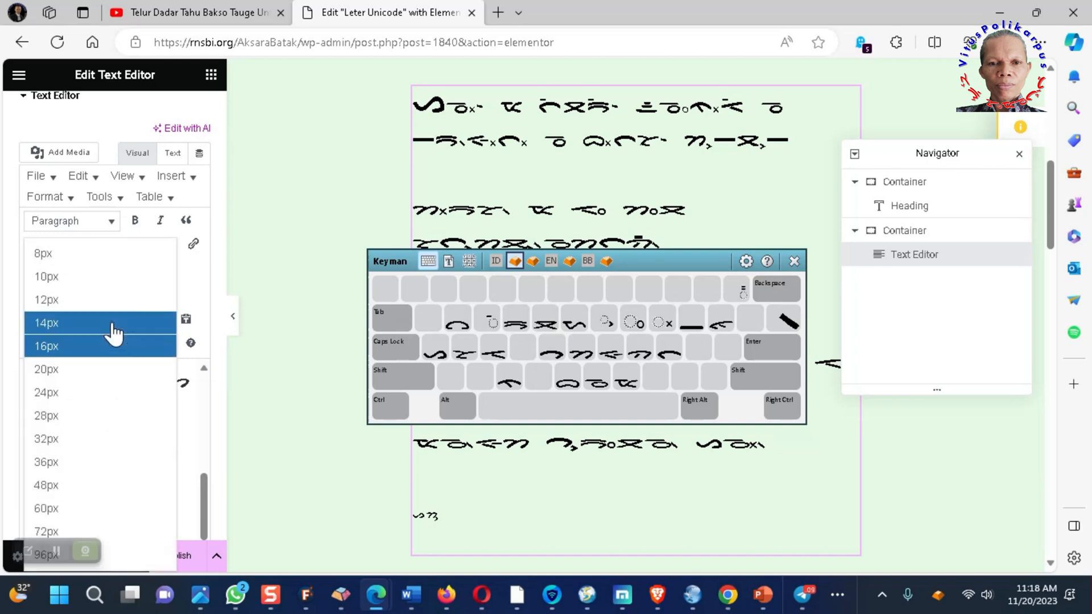
left_click(59, 369)
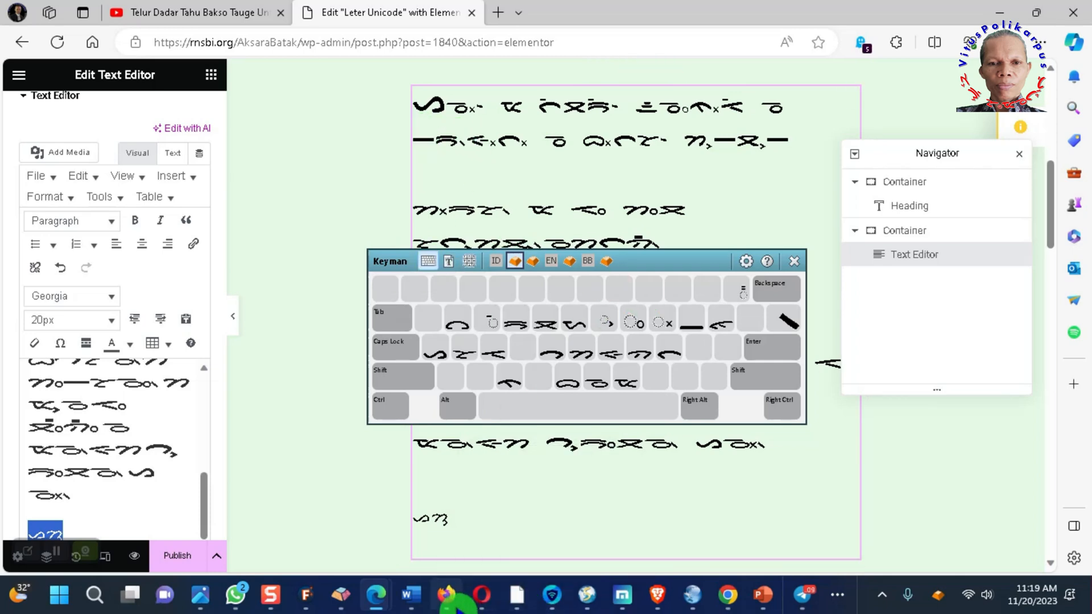
- Switch to Opera, compare the older and new Batak text in the Blogger post, and return to the WordPress page in Edge
mouse_move(450, 604)
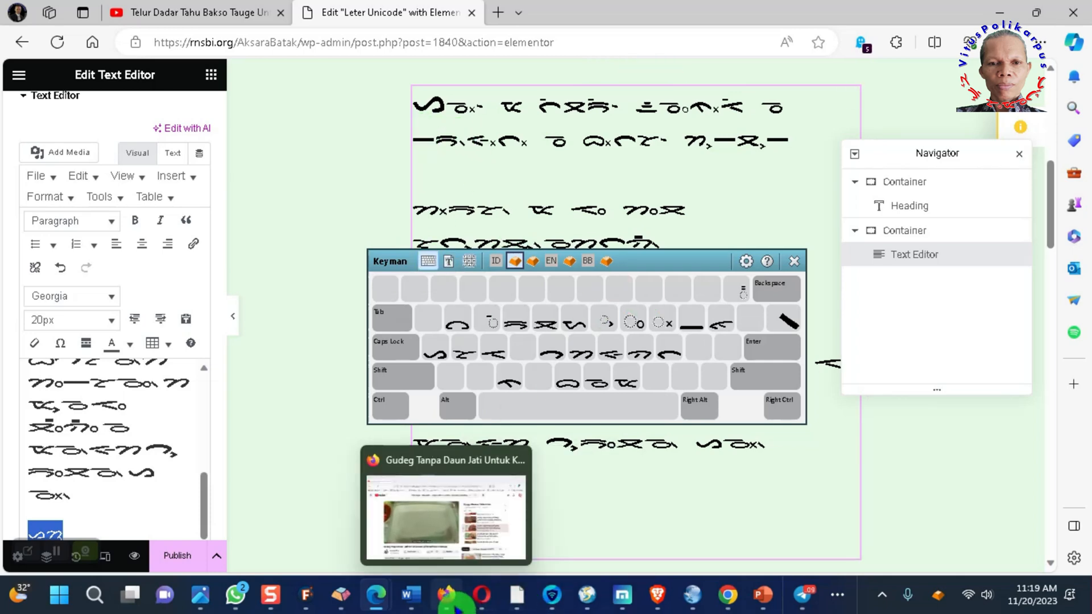
left_click(484, 600)
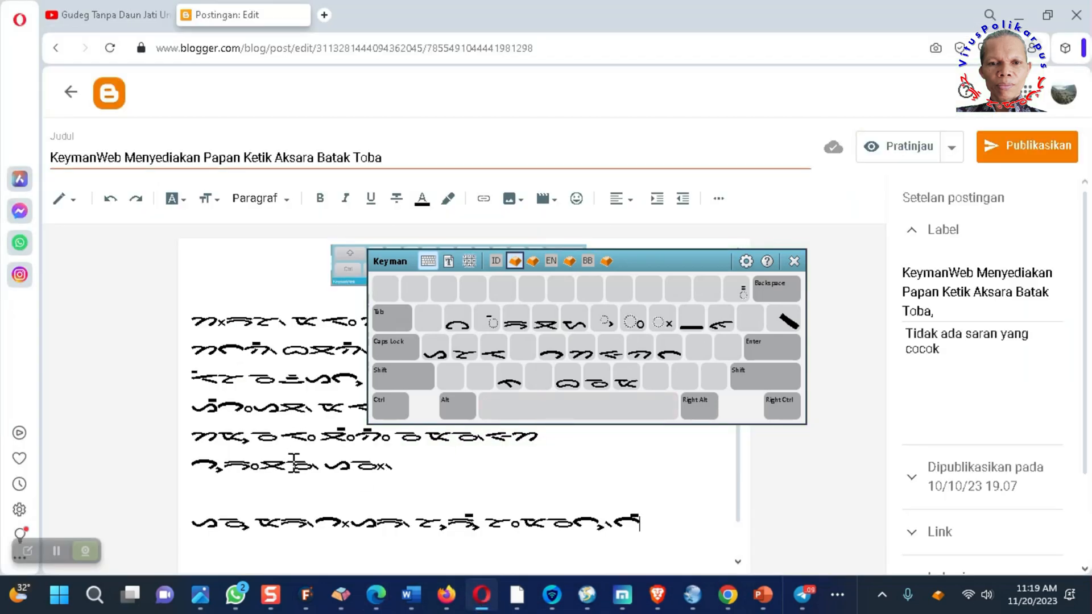
left_click(270, 456)
left_click(304, 536)
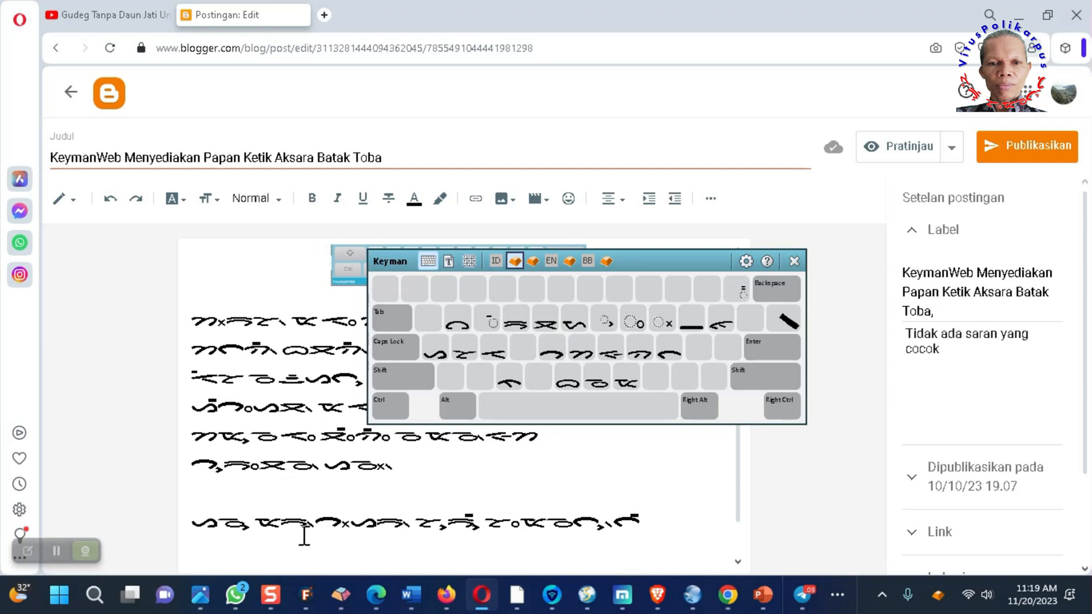
mouse_move(376, 595)
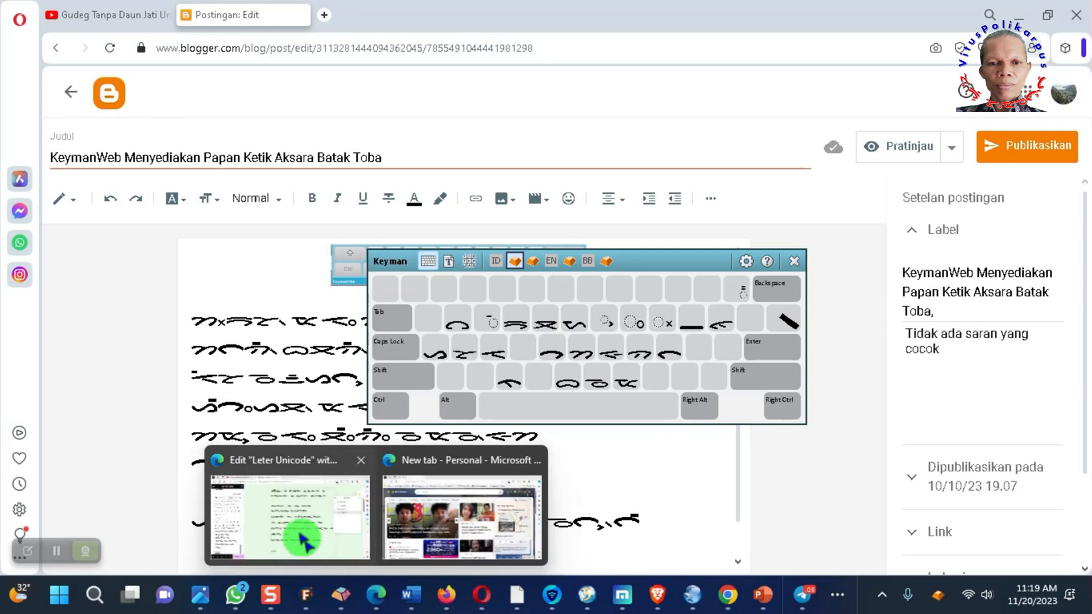
left_click(300, 534)
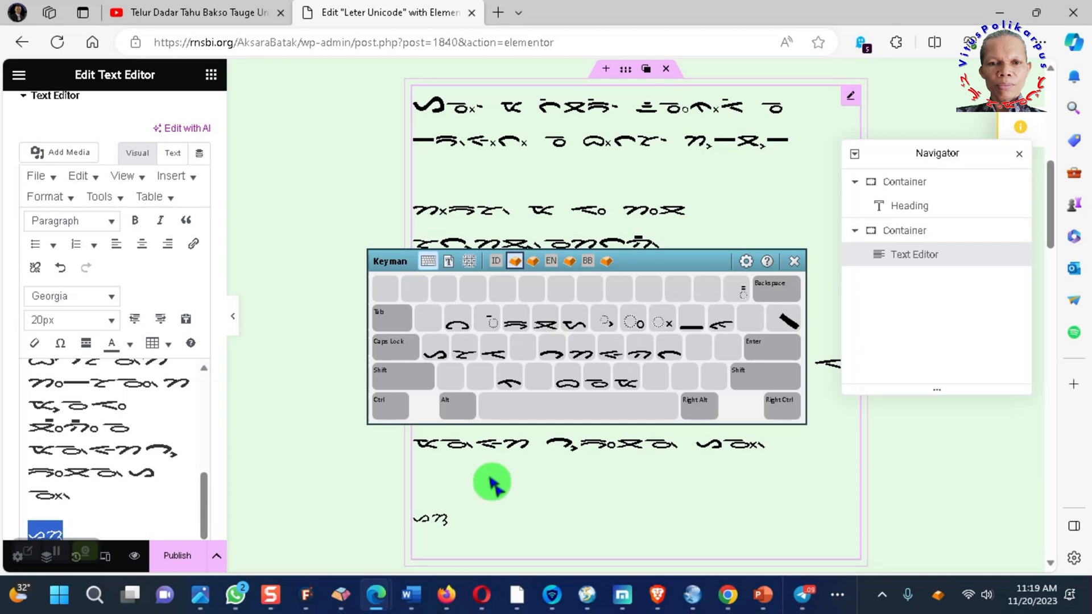
- Move the Keyman on-screen keyboard aside and inspect the Toba layout's shifted characters before returning to its unshifted layer
left_click_drag(690, 262, 439, 298)
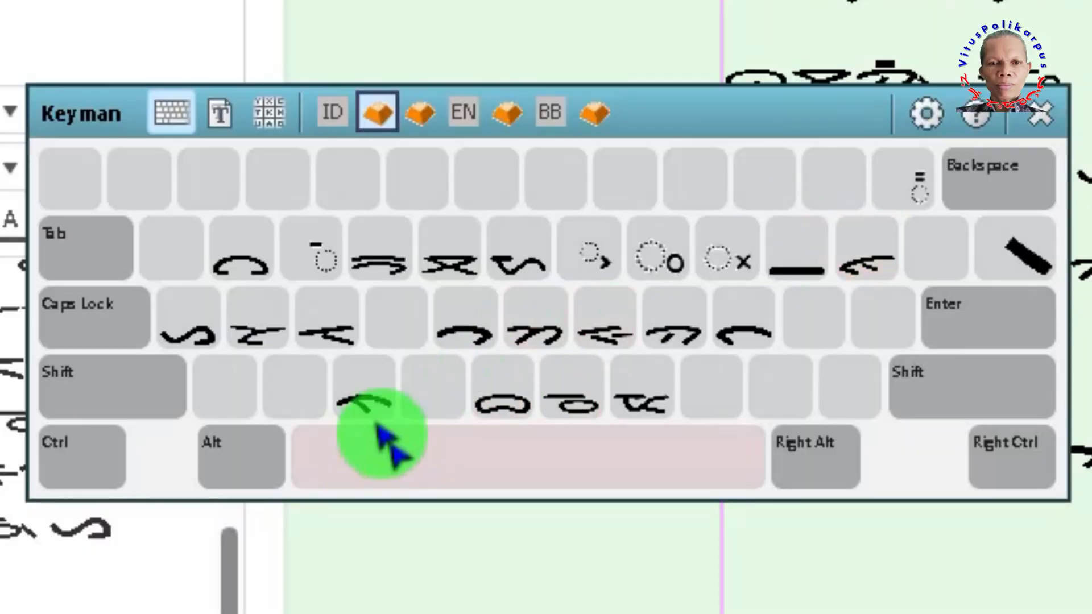
left_click(145, 398)
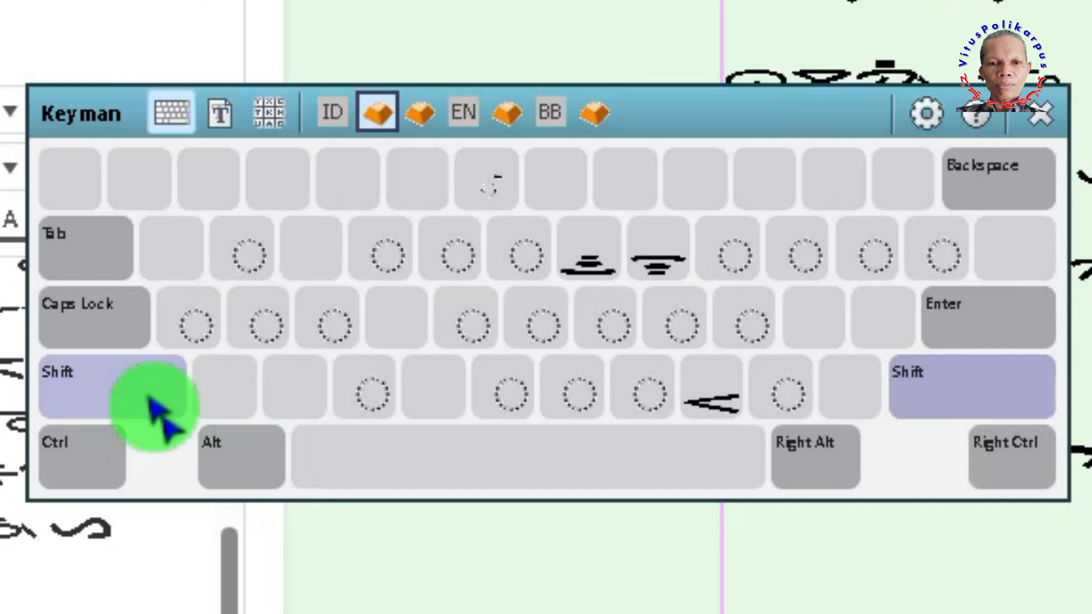
left_click(149, 399)
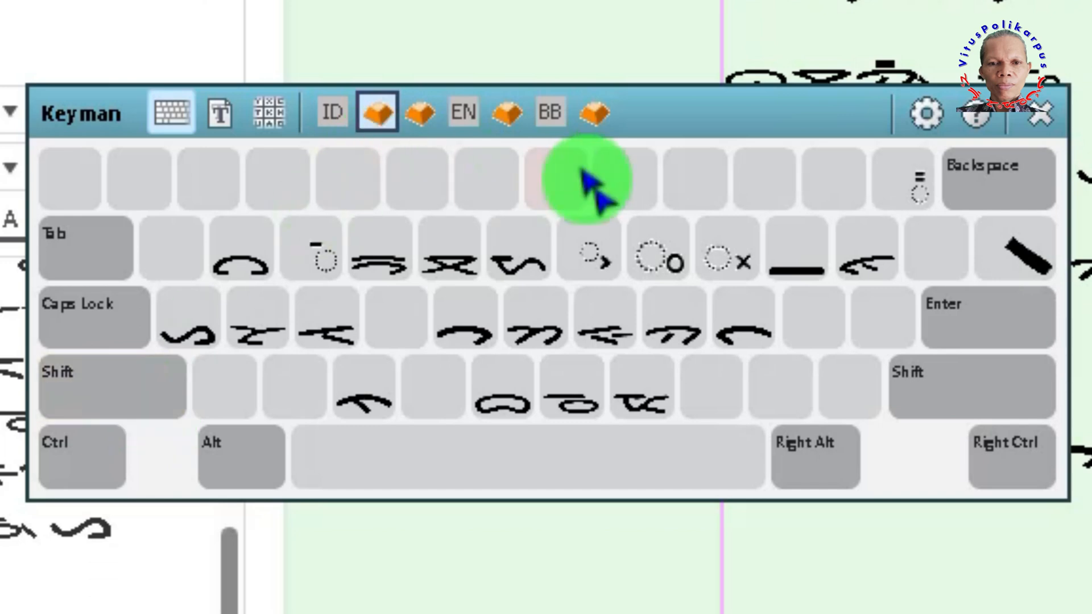
- View the BB Latin layout and the other Batak keyboard layouts, including shifted characters, and return to the unshifted Toba layout
left_click(556, 112)
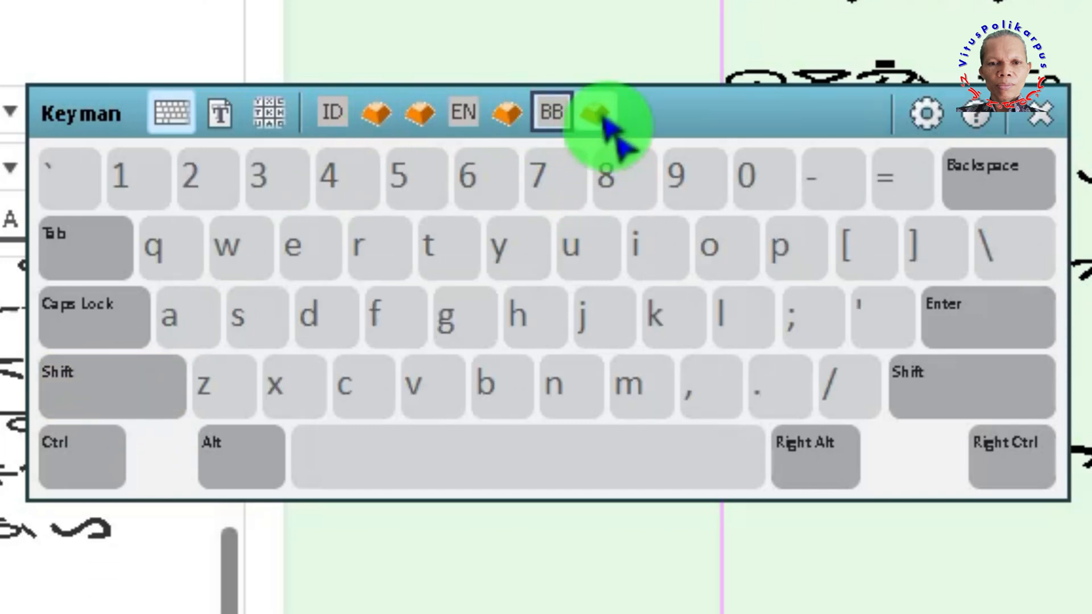
left_click(596, 113)
left_click(508, 117)
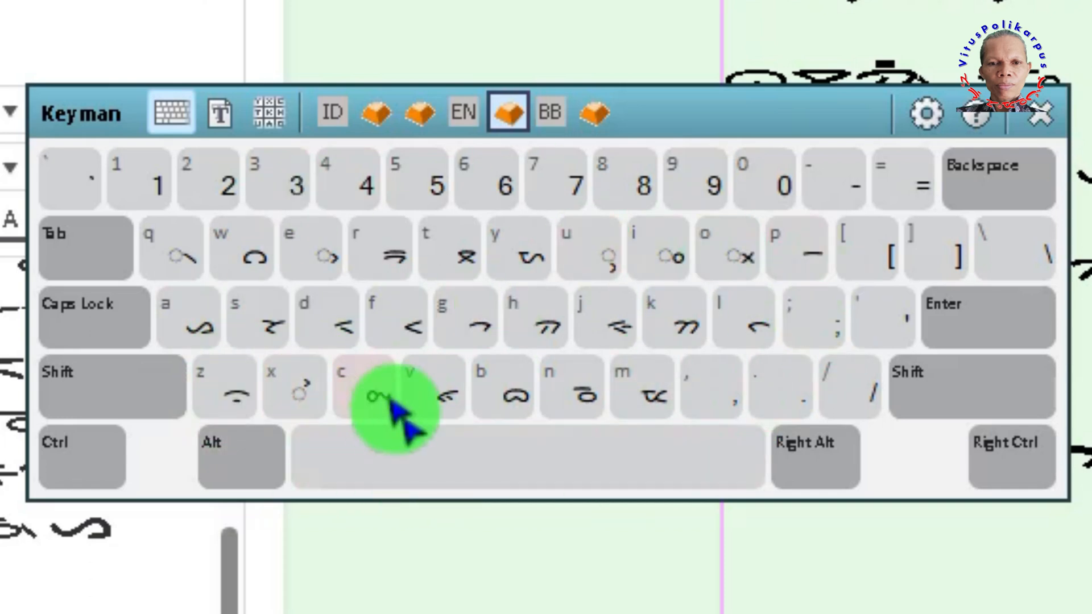
left_click(120, 391)
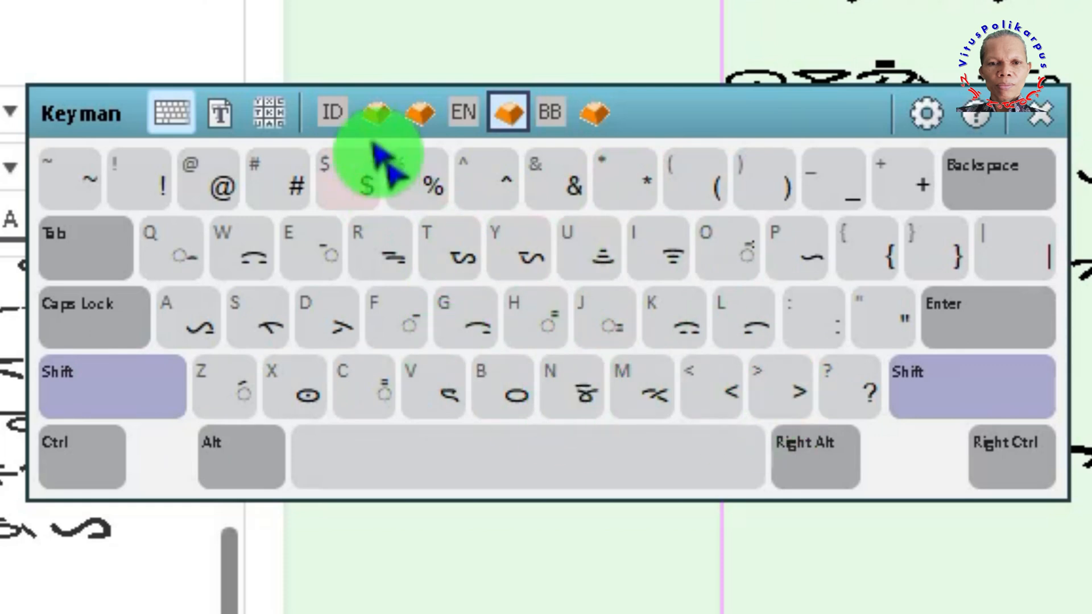
left_click(376, 112)
left_click(97, 390)
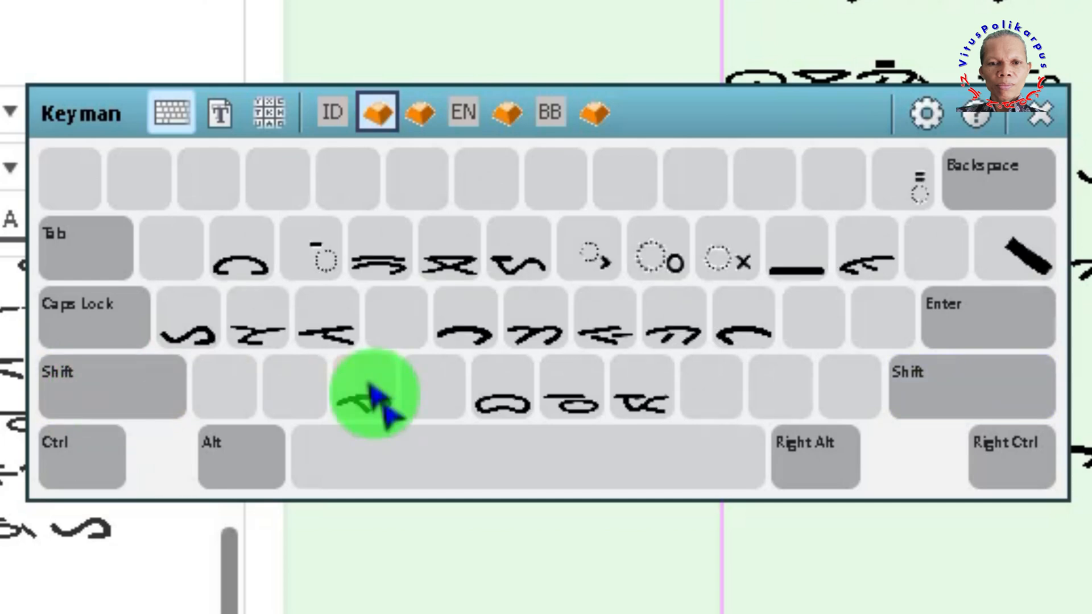